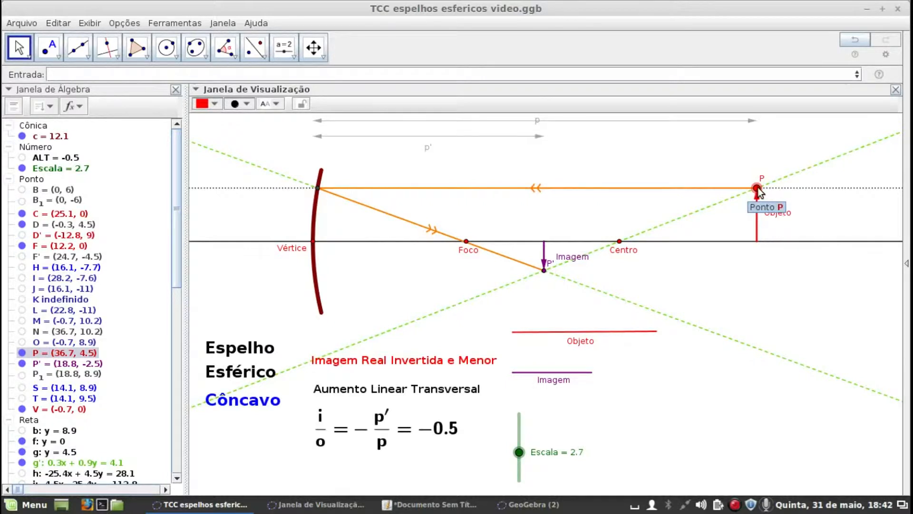
Move object point P toward the concave mirror from beyond the centre, stopping directly above Centro at about (25.1, 3.9)
mouse_move(758, 189)
left_mouse_down()
mouse_move(701, 182)
mouse_move(755, 191)
mouse_move(752, 182)
mouse_move(746, 189)
left_mouse_up()
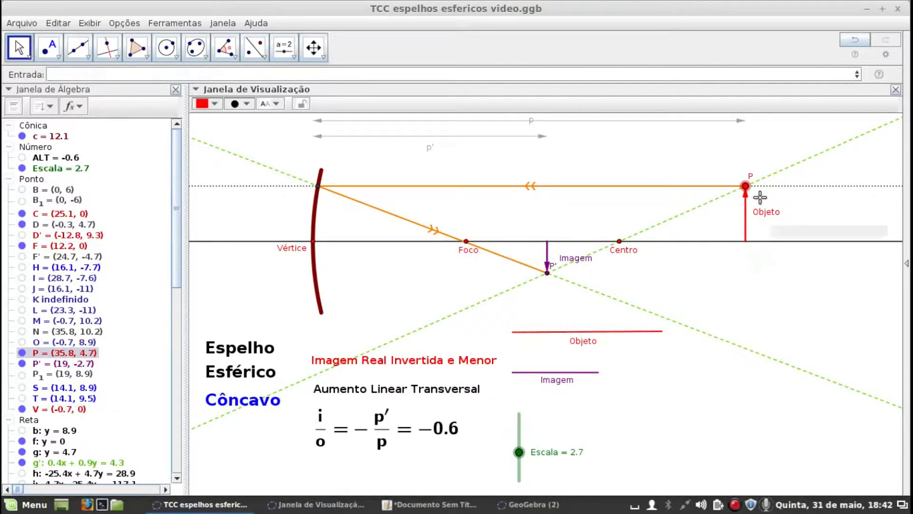
left_click_drag(745, 187, 716, 196)
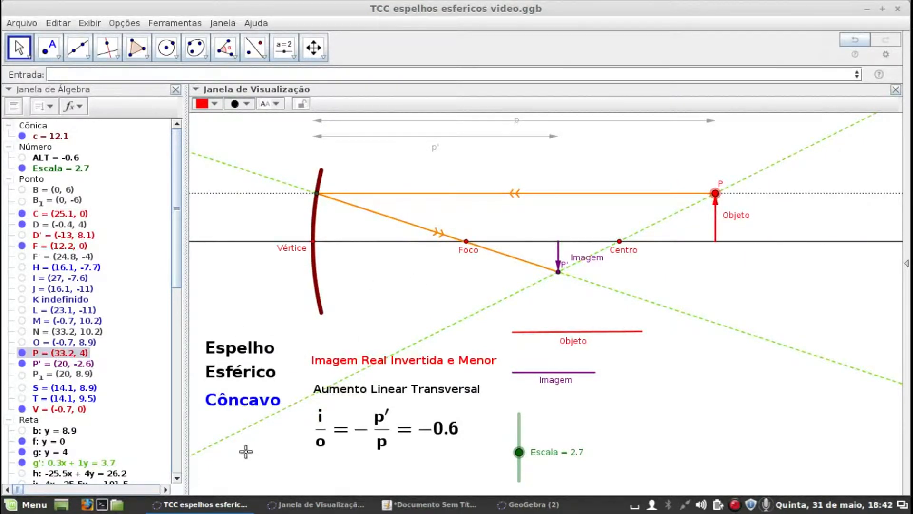
left_click_drag(717, 198, 729, 199)
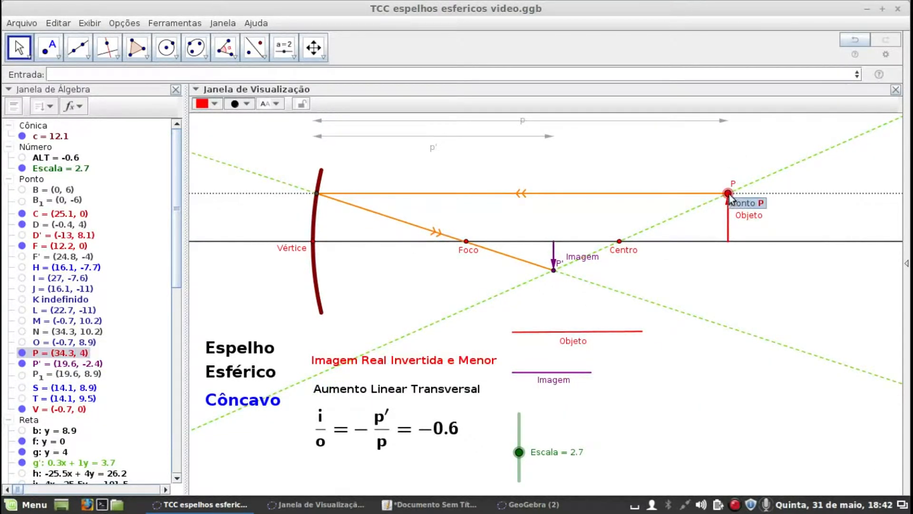
left_click_drag(728, 195, 620, 199)
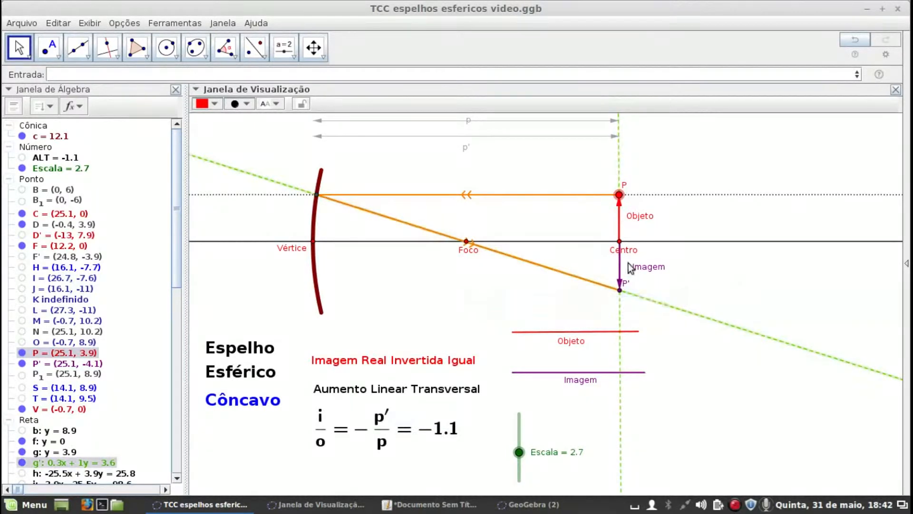
Move point P between Vértice and Foco at about (4.3, 3.1), and then behind the mirror to about (-7.9, 4.7)
left_click_drag(619, 199, 374, 207)
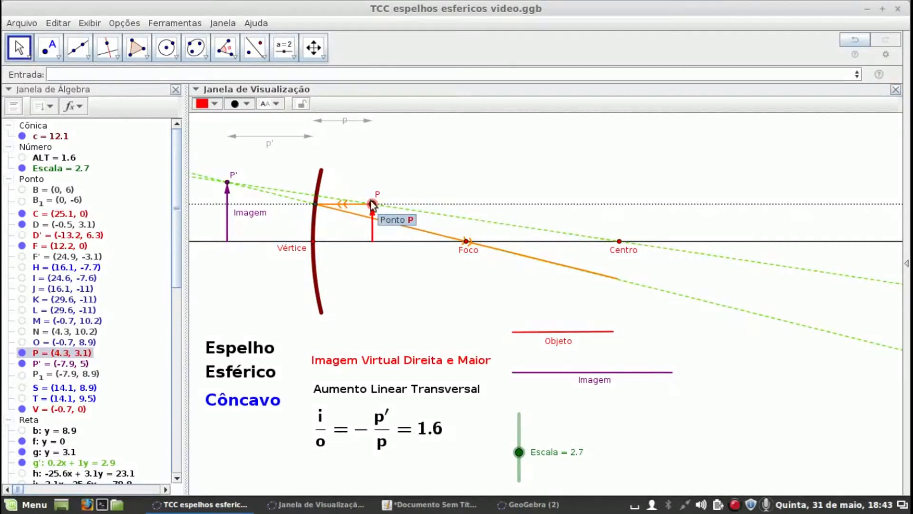
left_click_drag(371, 203, 228, 190)
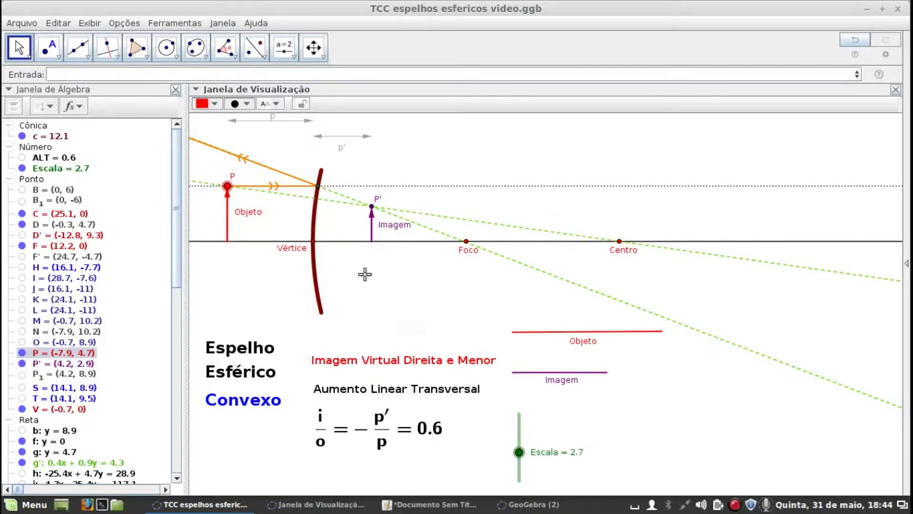
Move point P beyond Centro, behind the mirror again, and back between Vértice and Foco to about (4, 3.3)
left_click_drag(227, 186, 678, 205)
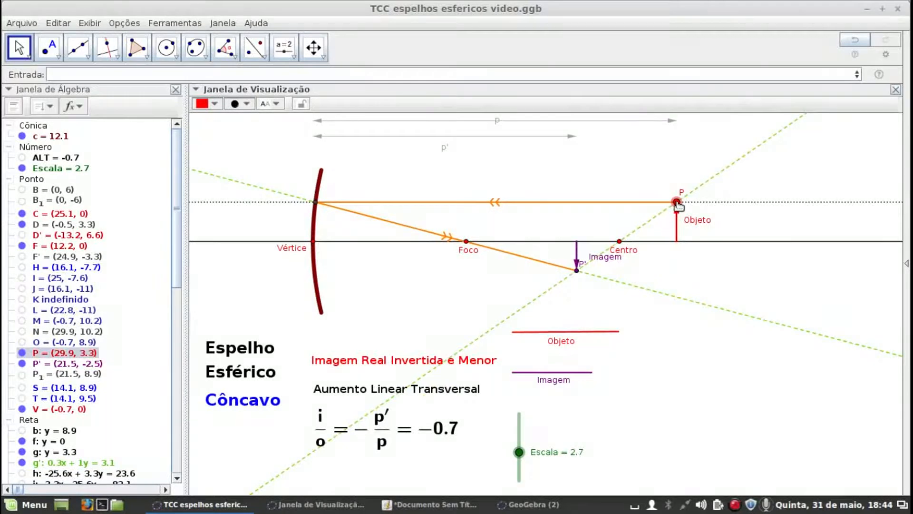
left_click_drag(677, 203, 254, 194)
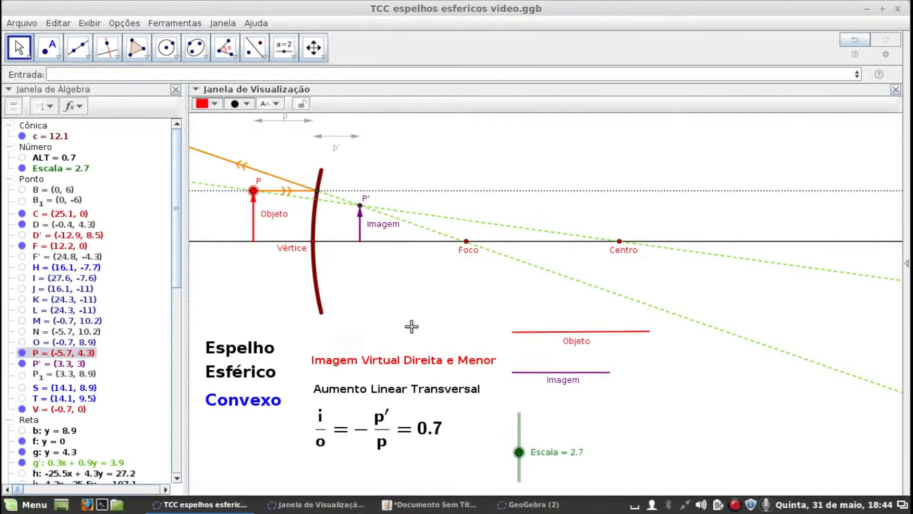
left_click_drag(253, 190, 369, 206)
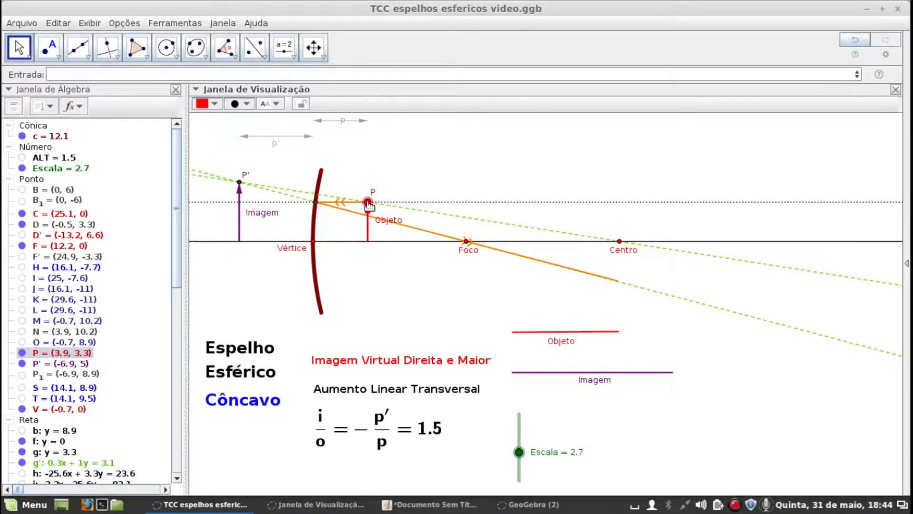
left_click_drag(368, 206, 369, 205)
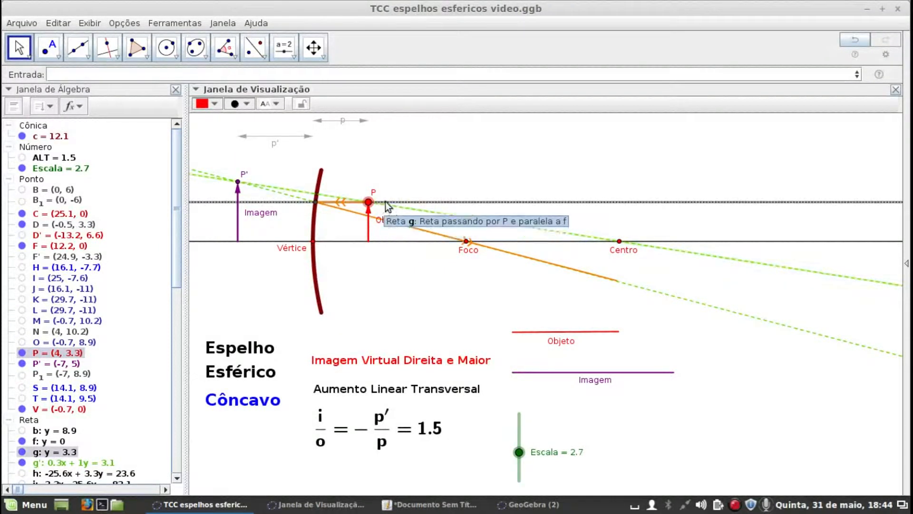
Switch to gedit to review the conditional formulas, and view the Gauss sharpness conditions in the Janela de Visualização 2 window
left_click(405, 506)
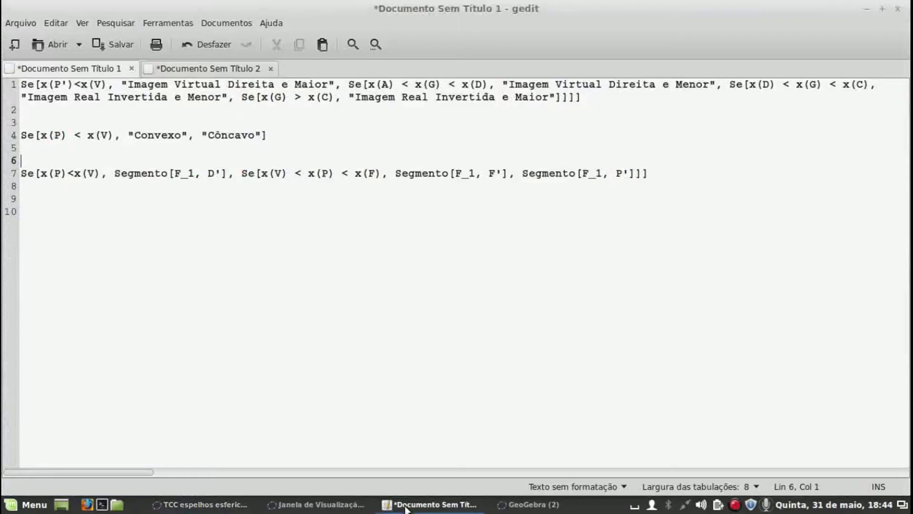
left_click(334, 505)
mouse_move(507, 39)
left_click_drag(513, 36, 572, 61)
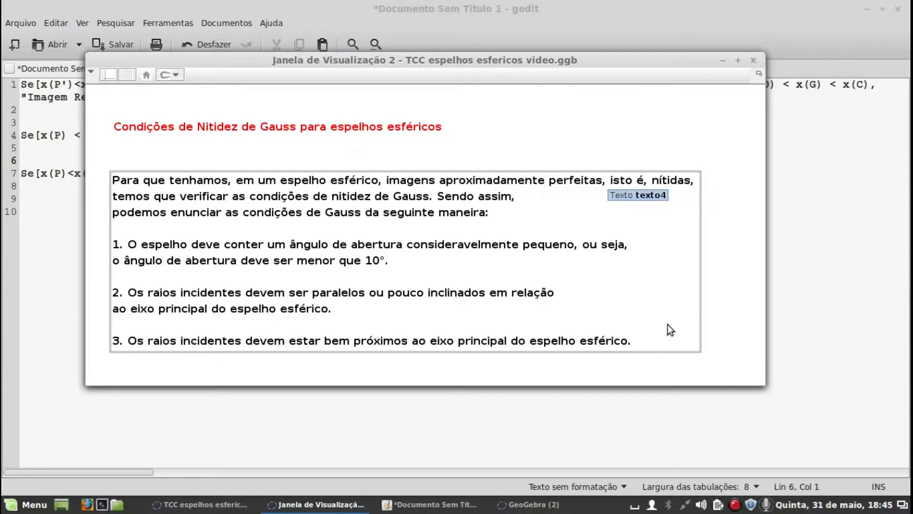
Return to the spherical mirror construction, close its algebra view, and move point P to just beyond Centro
left_click(201, 504)
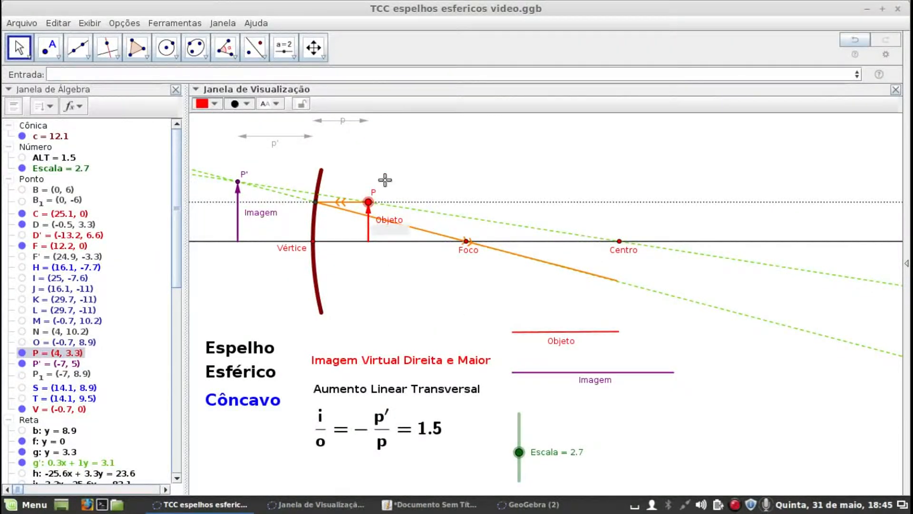
left_click(175, 89)
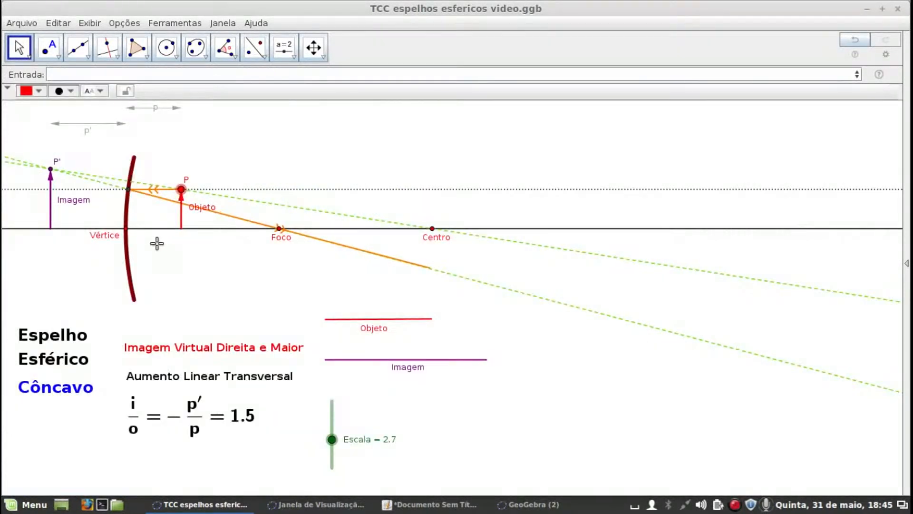
left_click_drag(199, 267, 277, 279)
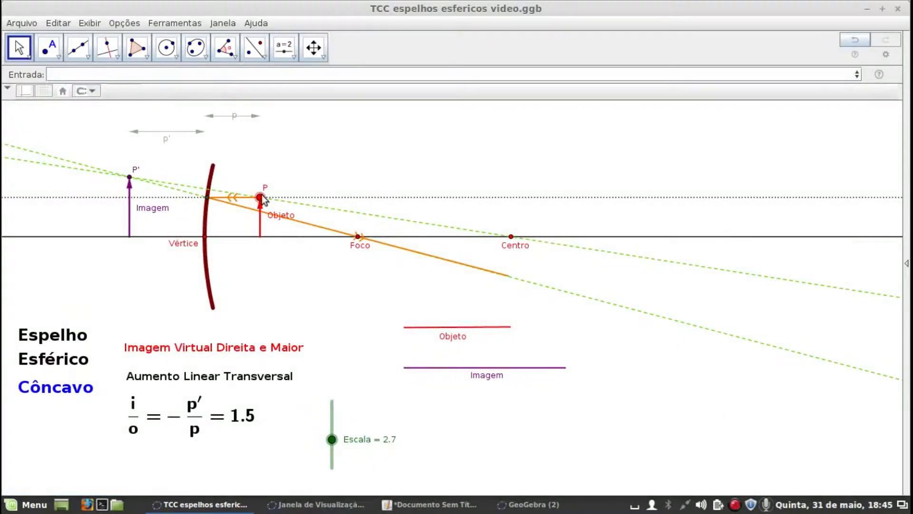
scroll(261, 195, "up", 5)
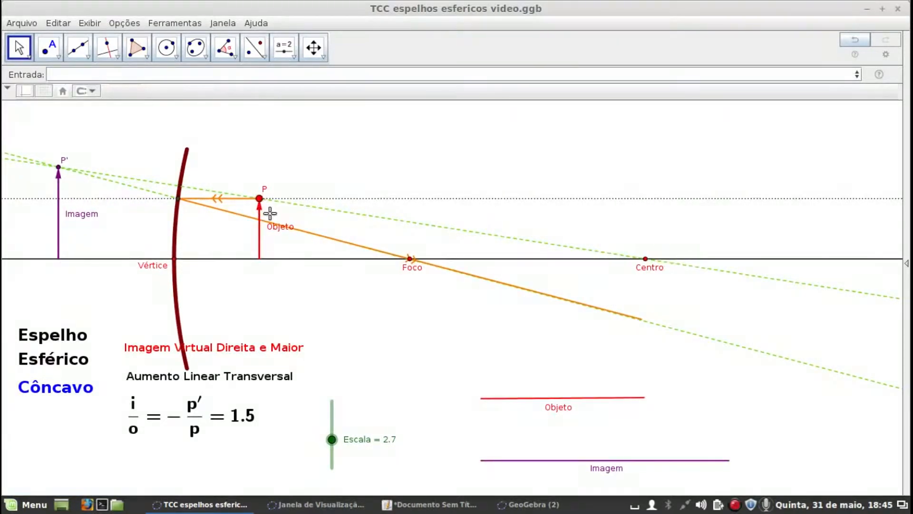
left_click_drag(258, 198, 699, 209)
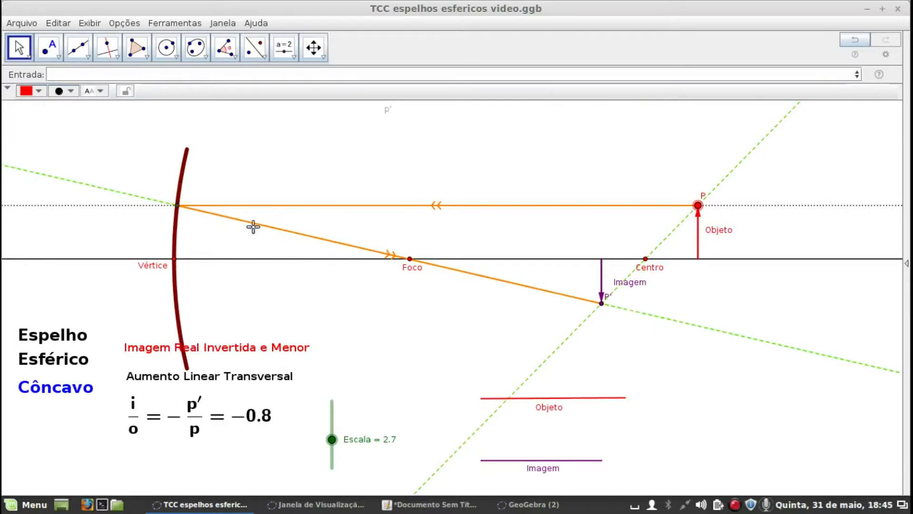
Raise point P well above the principal axis and examine closely where the reflected ray crosses the axis near Foco
scroll(387, 273, "up", 5)
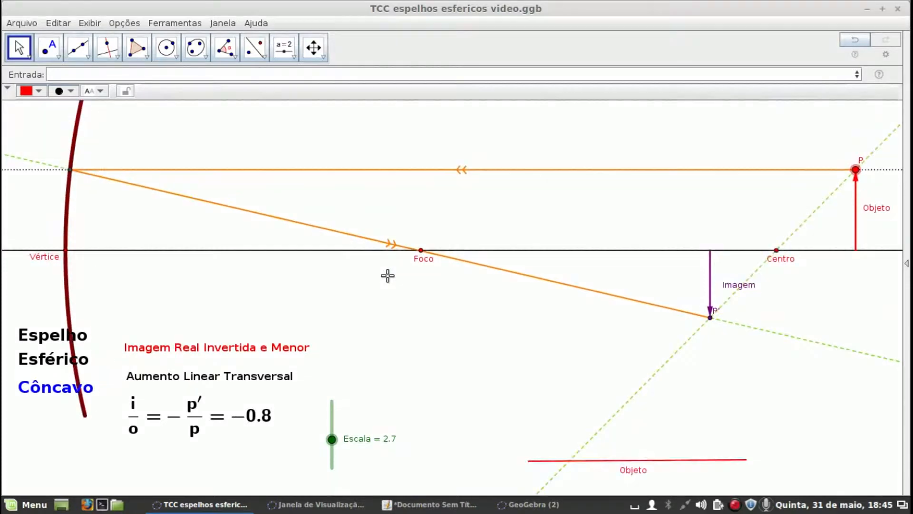
left_click_drag(866, 167, 860, 128)
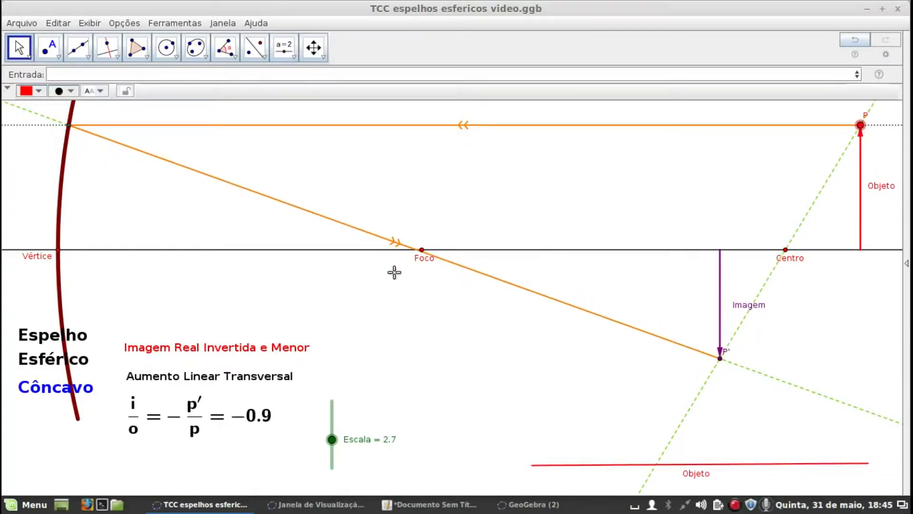
scroll(408, 259, "up", 6)
scroll(410, 260, "up", 5)
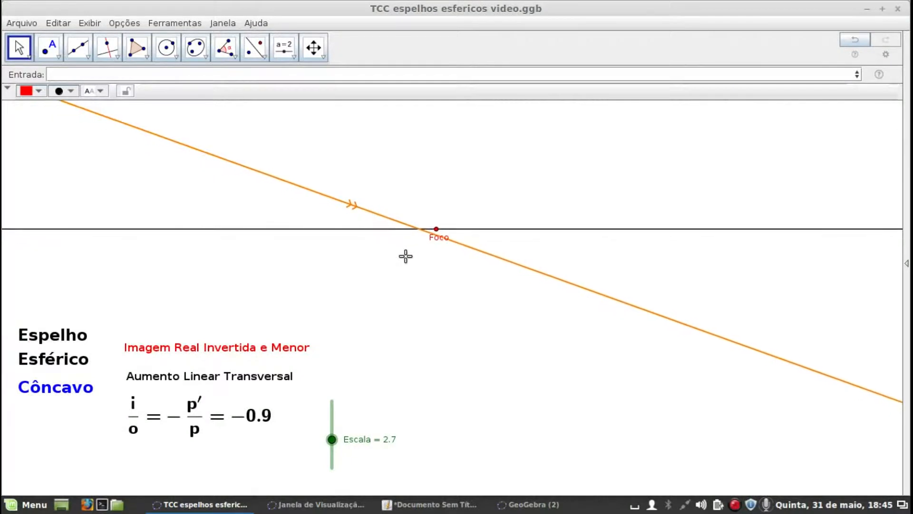
scroll(425, 243, "down", 8)
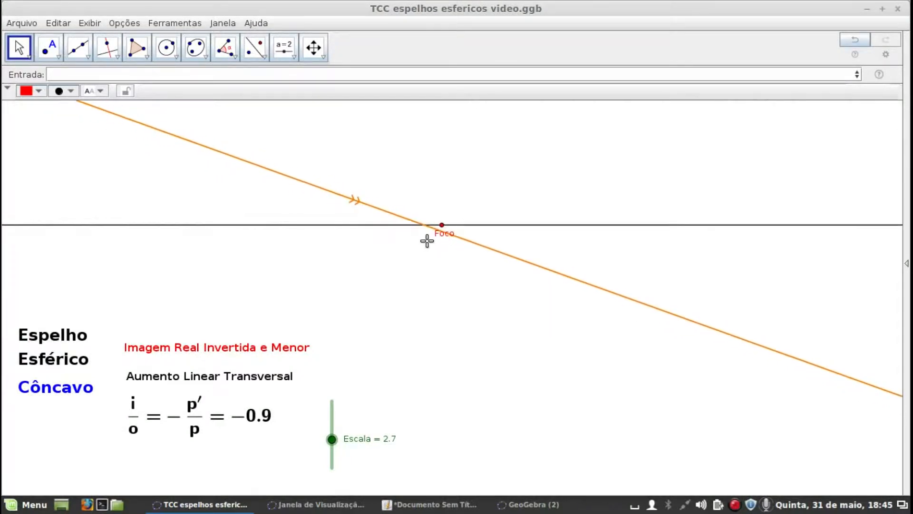
scroll(513, 361, "down", 5)
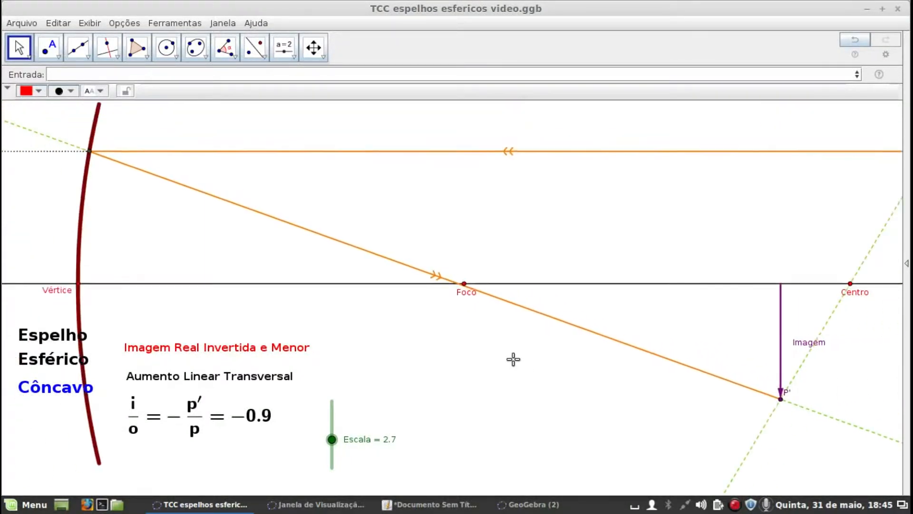
left_click_drag(511, 363, 440, 344)
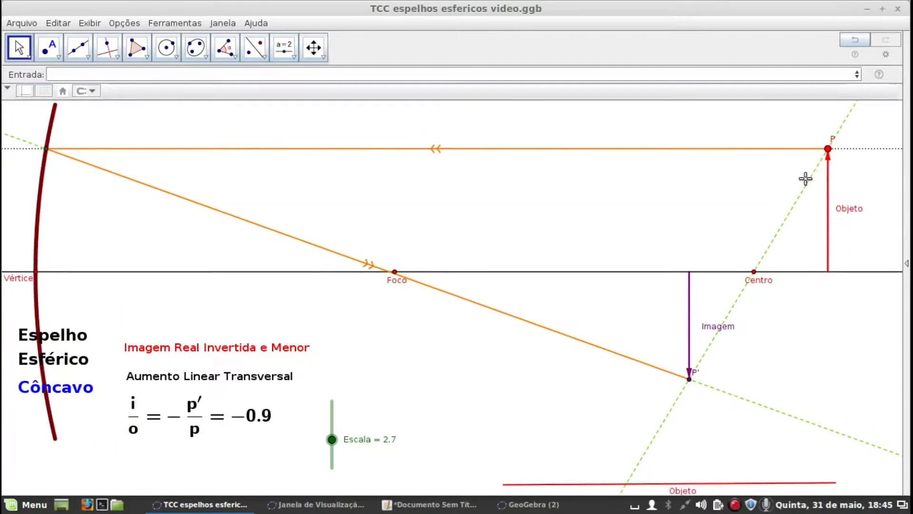
Lower point P close to the principal axis and inspect how the reflected ray meets the axis at Foco
left_click_drag(830, 150, 823, 241)
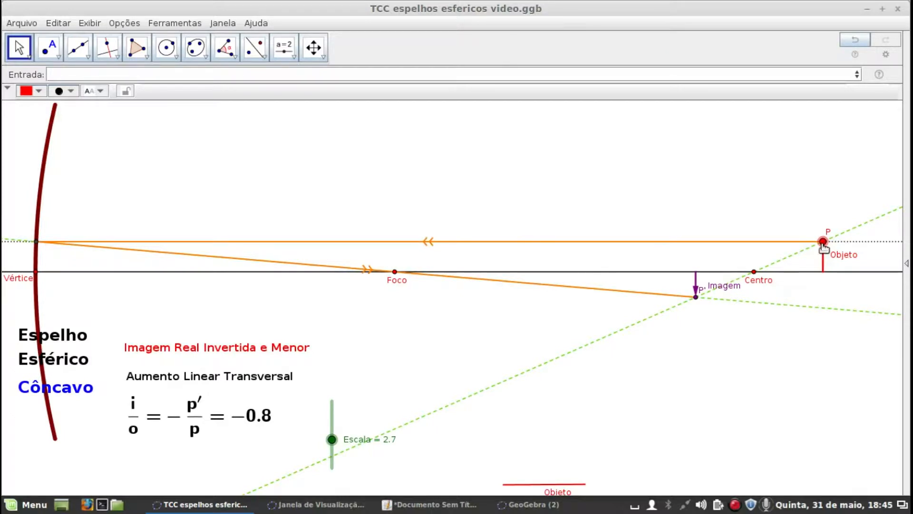
left_click_drag(823, 242, 821, 253)
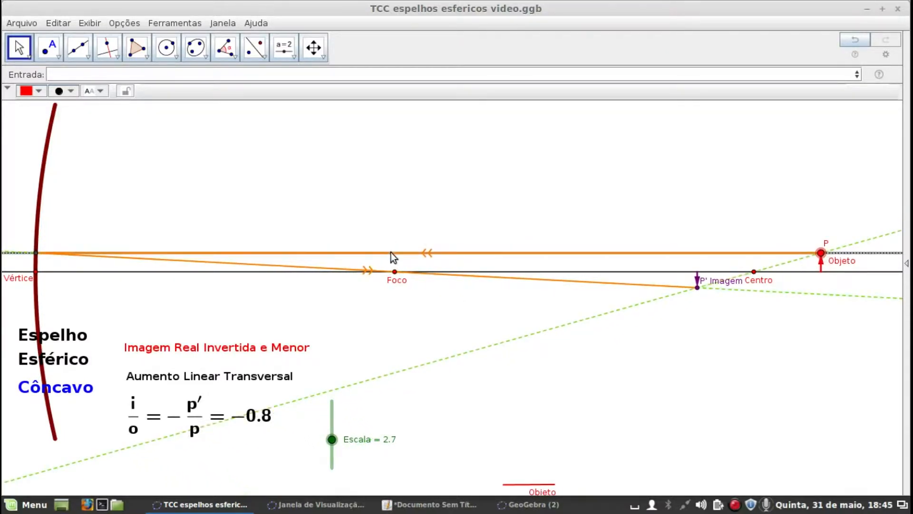
scroll(392, 279, "up", 3)
scroll(394, 279, "up", 3)
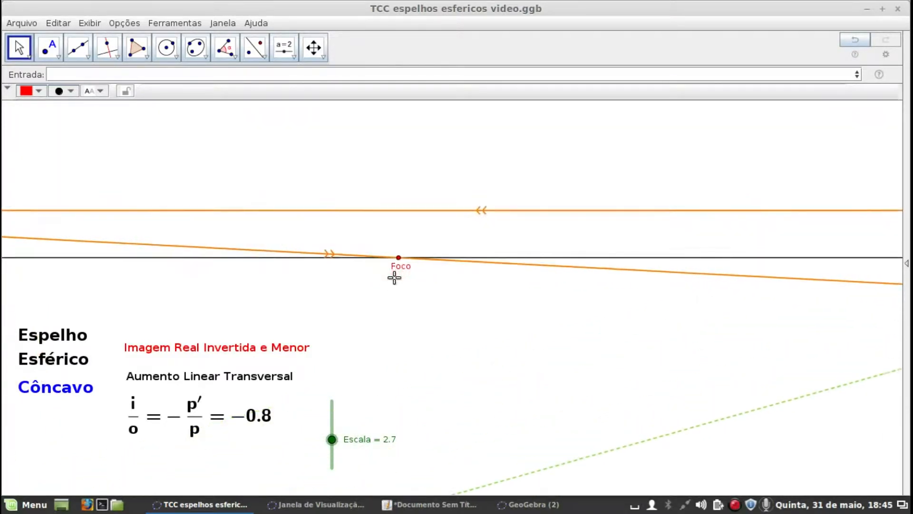
scroll(404, 261, "up", 2)
scroll(404, 261, "up", 2)
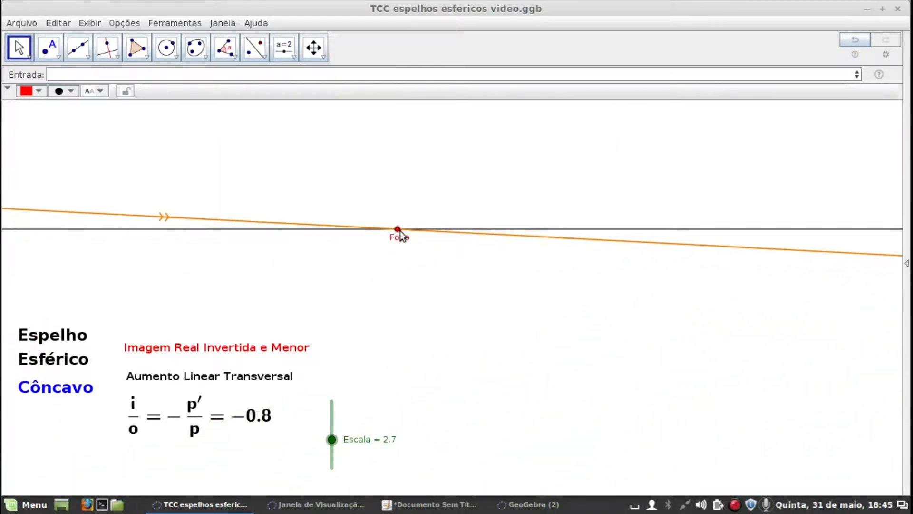
Show the whole mirror again and raise point P away from the principal axis, keeping it beyond Centro
left_click_drag(400, 229, 451, 250)
scroll(457, 253, "down", 3)
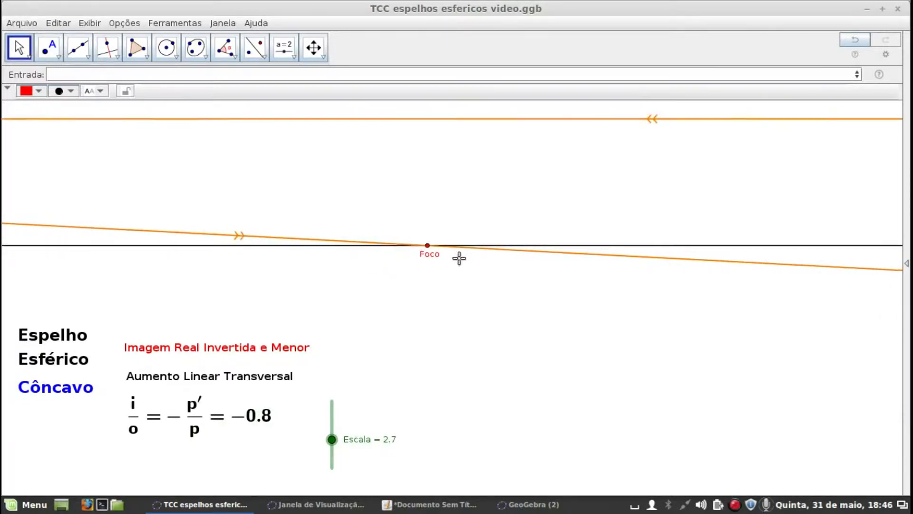
scroll(471, 250, "down", 8)
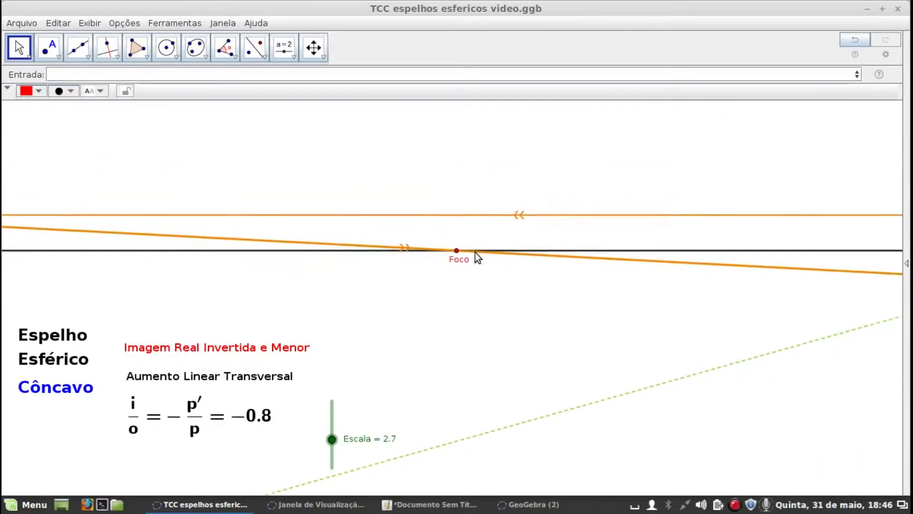
scroll(479, 250, "down", 4)
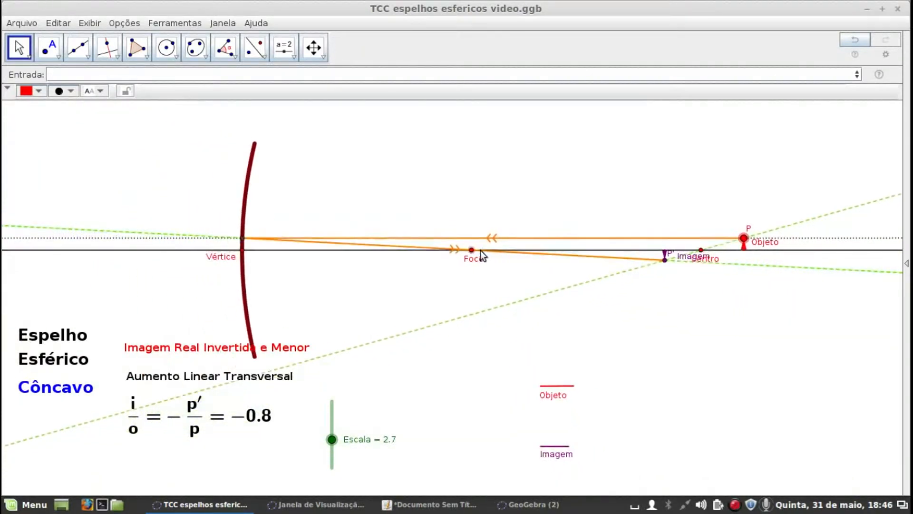
left_click_drag(714, 240, 708, 215)
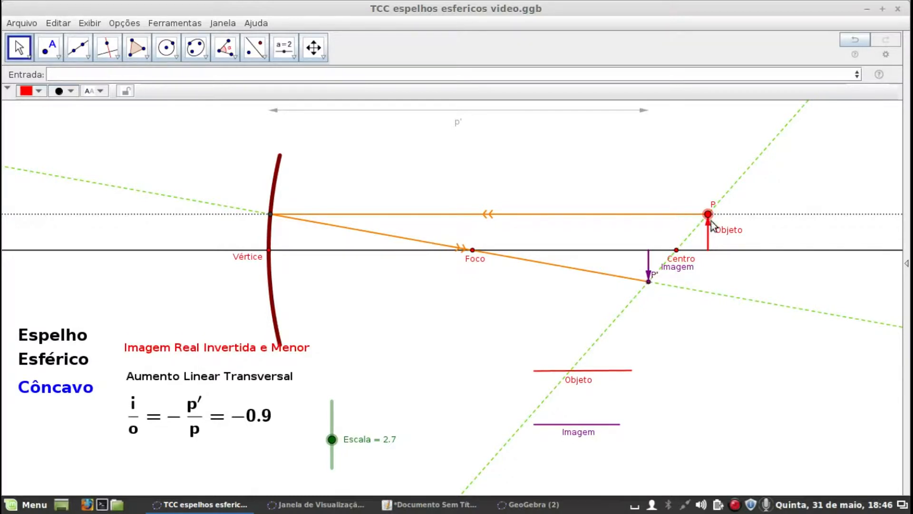
left_click_drag(708, 215, 723, 205)
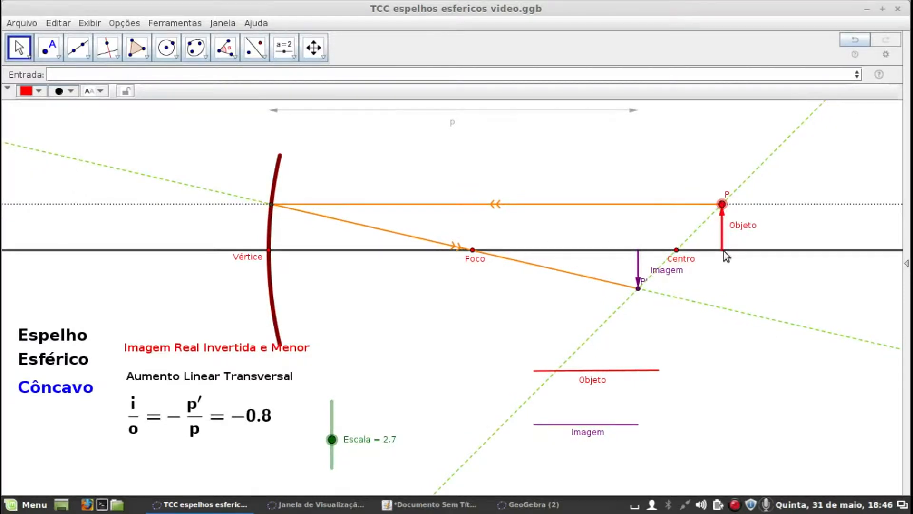
Switch to the blank GeoGebra (2) window and reposition its graphics view so the origin lies lower and farther left
left_click(531, 504)
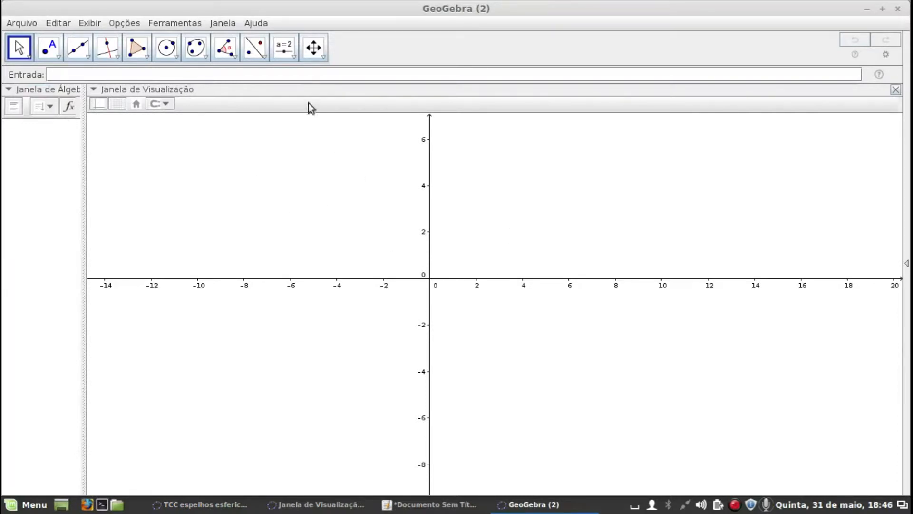
left_click(313, 47)
left_click_drag(563, 196, 414, 231)
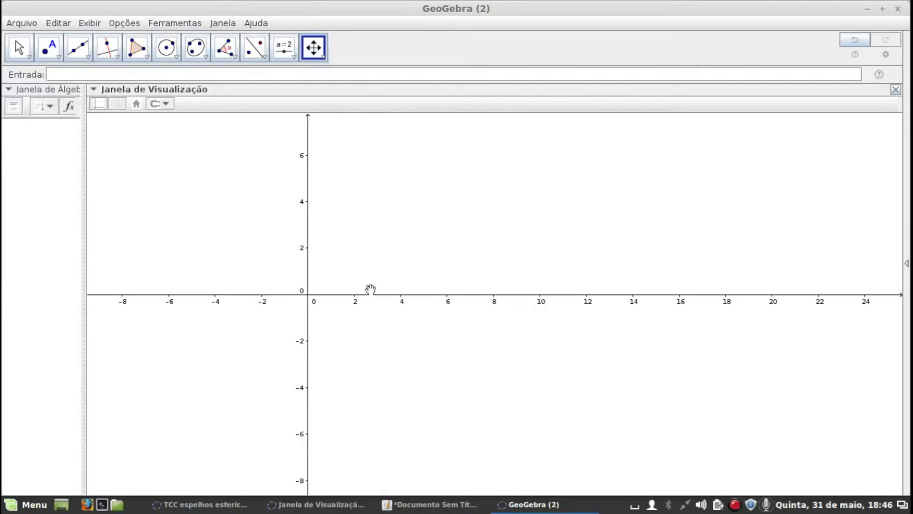
left_click_drag(432, 214, 442, 256)
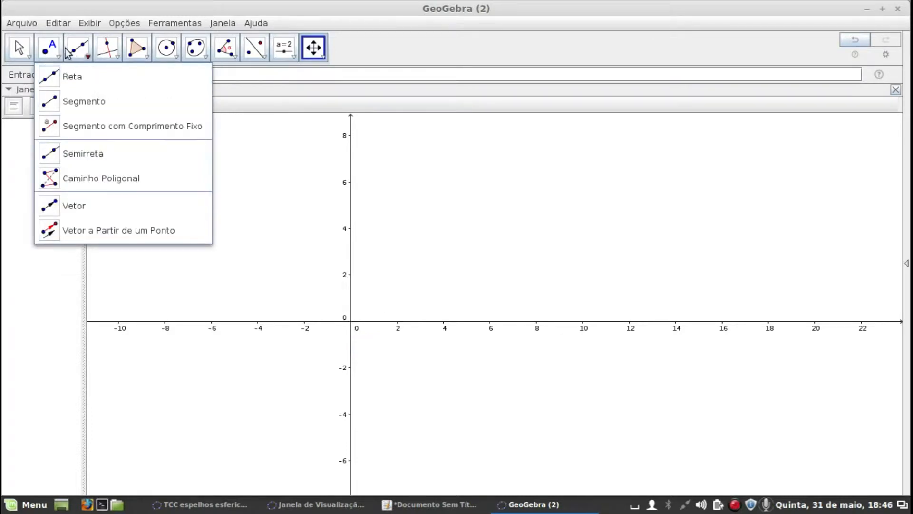
Create point V at the origin with coordinates (0,0)
left_click(49, 47)
left_click(111, 76)
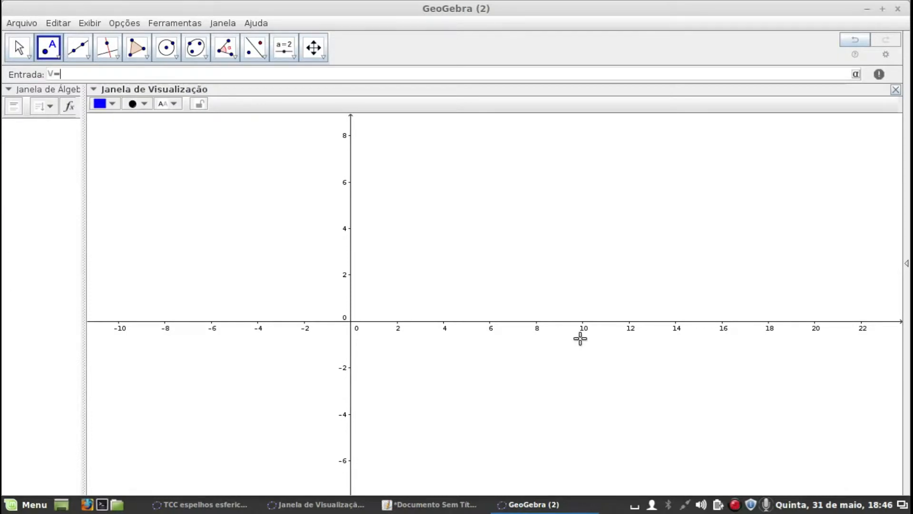
type("V=(0,0")
key("Return")
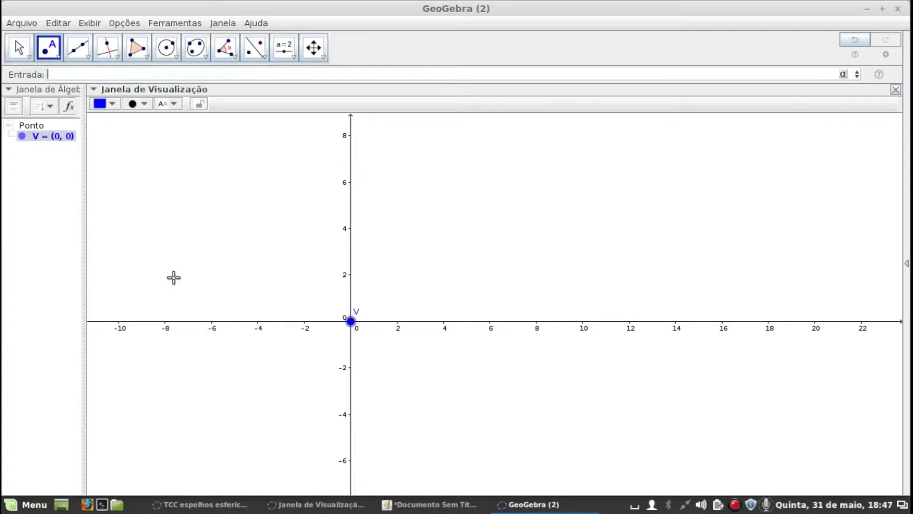
Create point F at (15,0) and point C at (30,0) on the horizontal axis
left_click(18, 48)
left_click_drag(417, 215, 296, 192)
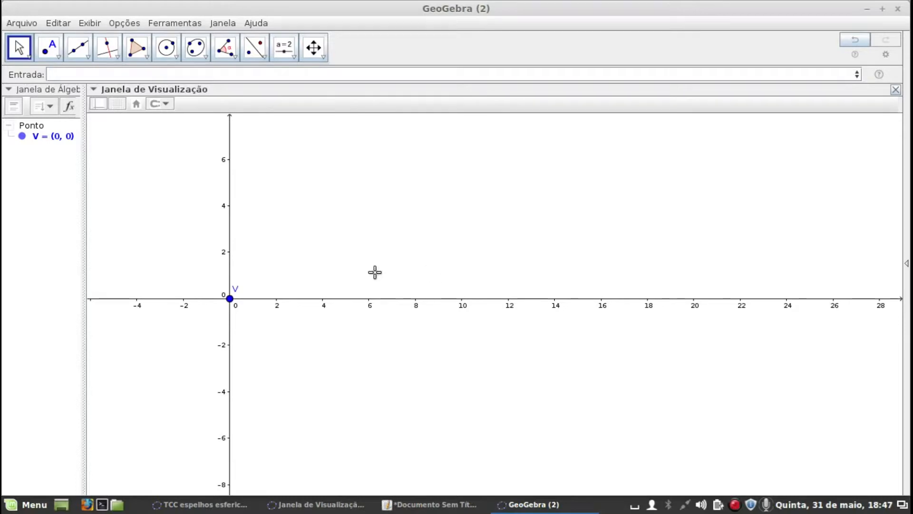
left_click(47, 75)
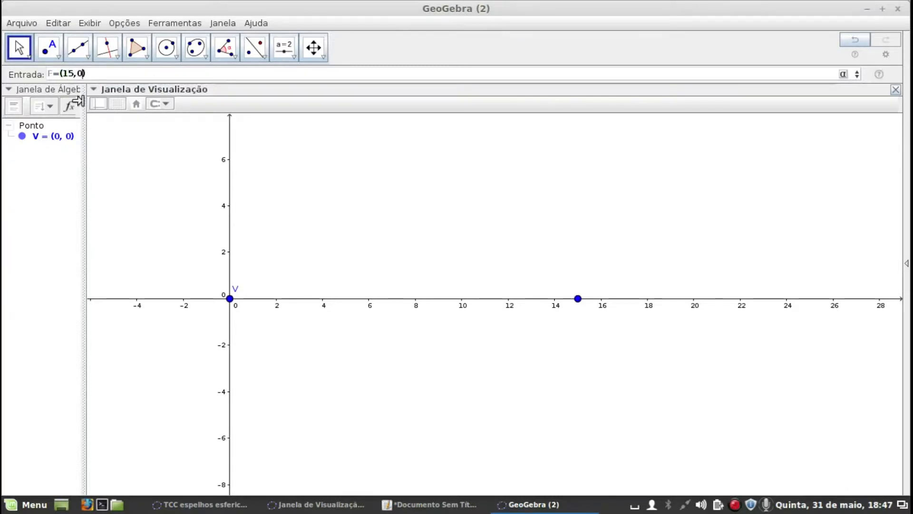
key("Return")
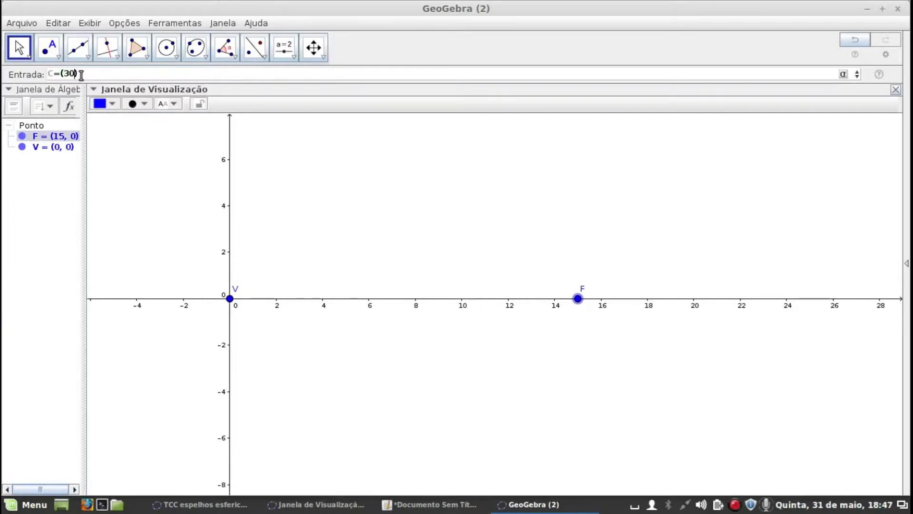
type("0")
key("Return")
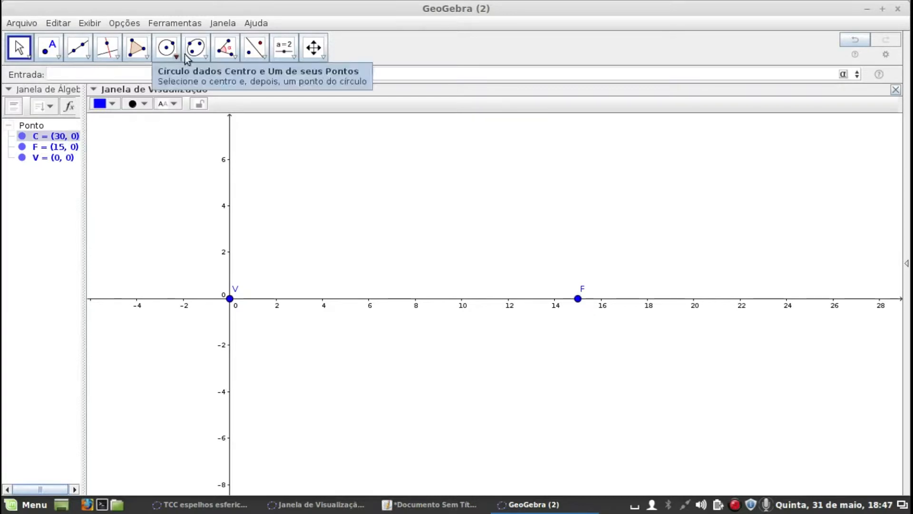
Draw a circle centred at C and passing through V
left_click(171, 48)
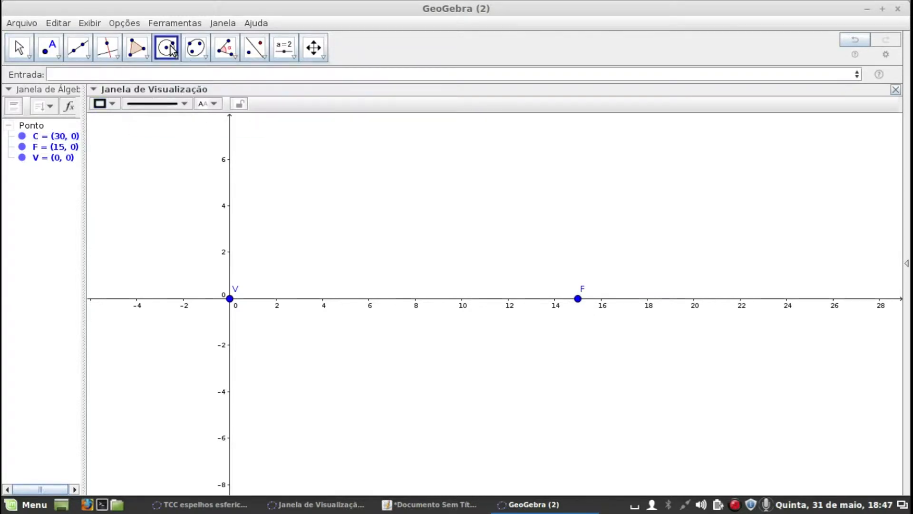
scroll(661, 290, "down", 4)
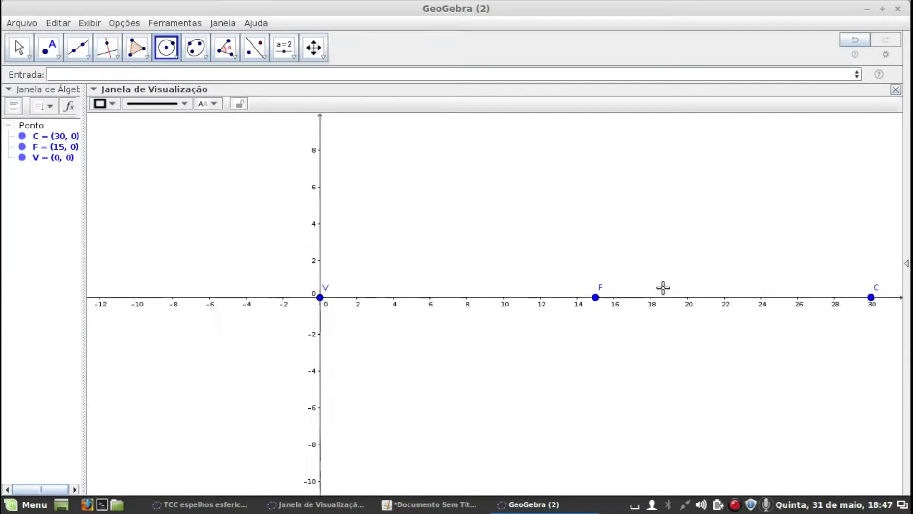
key("Escape")
left_click_drag(650, 279, 519, 261)
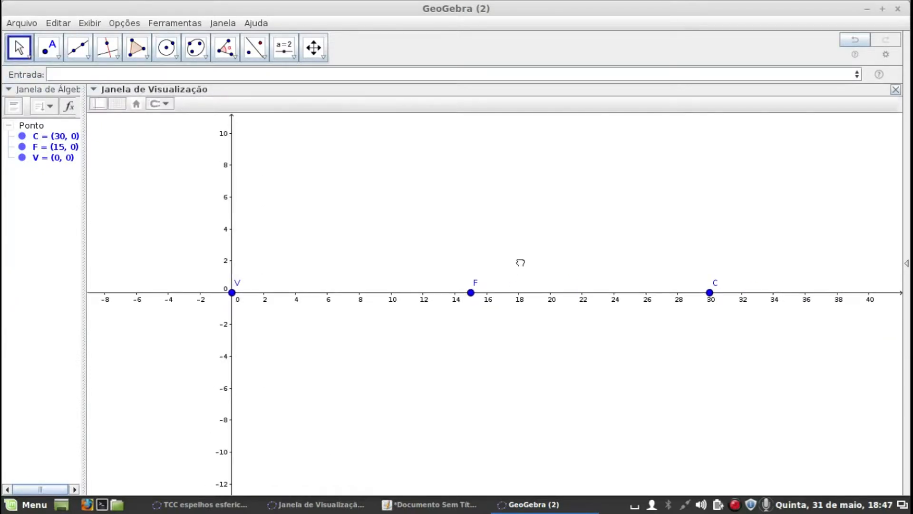
left_click(711, 300)
left_click(167, 47)
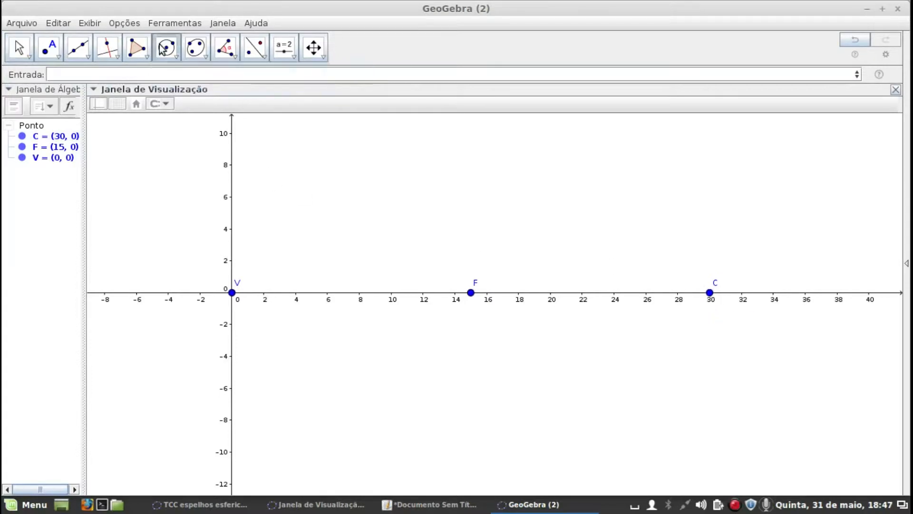
left_click(710, 294)
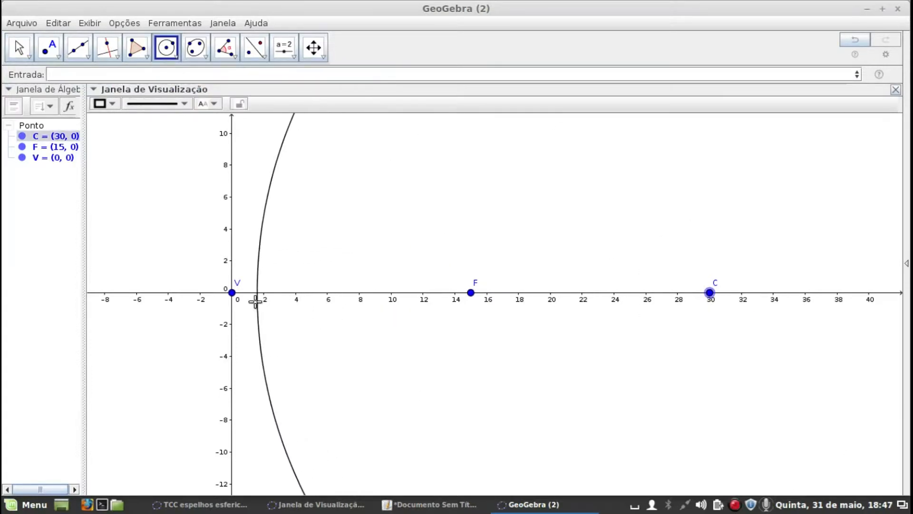
left_click(232, 294)
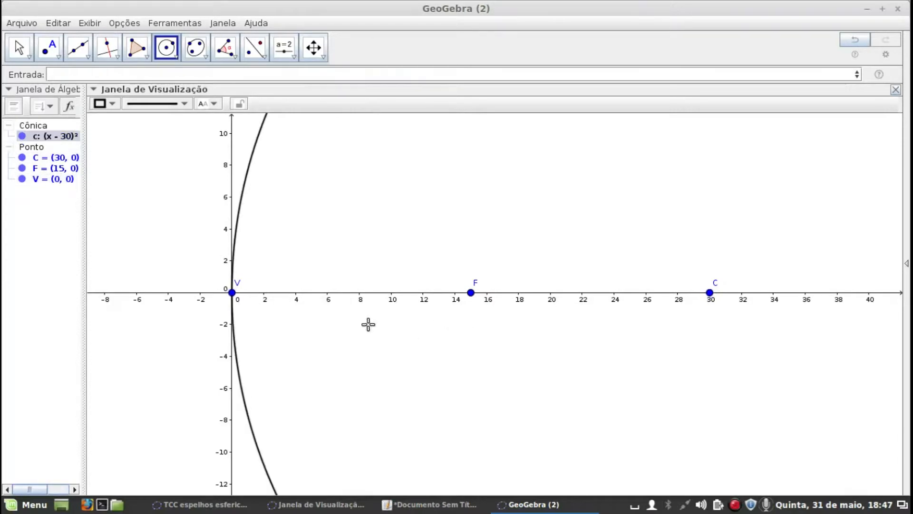
Place a point on the circle a short distance above V, with the whole circle in view
scroll(370, 317, "down", 5)
scroll(390, 261, "down", 4)
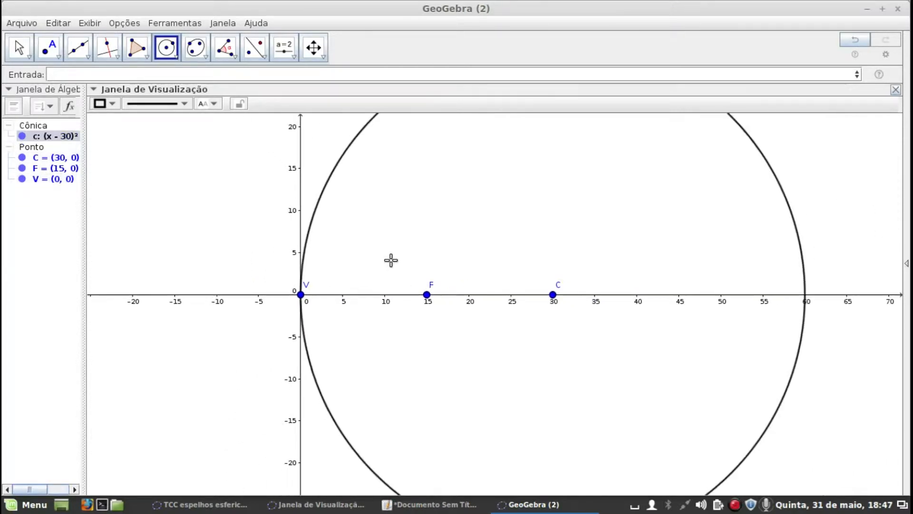
scroll(388, 228, "down", 1)
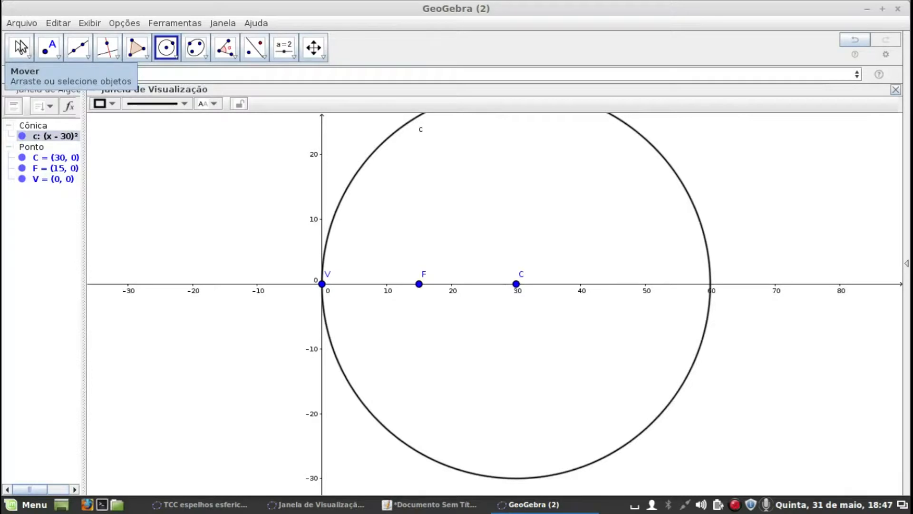
left_click(19, 47)
left_click_drag(742, 170, 720, 192)
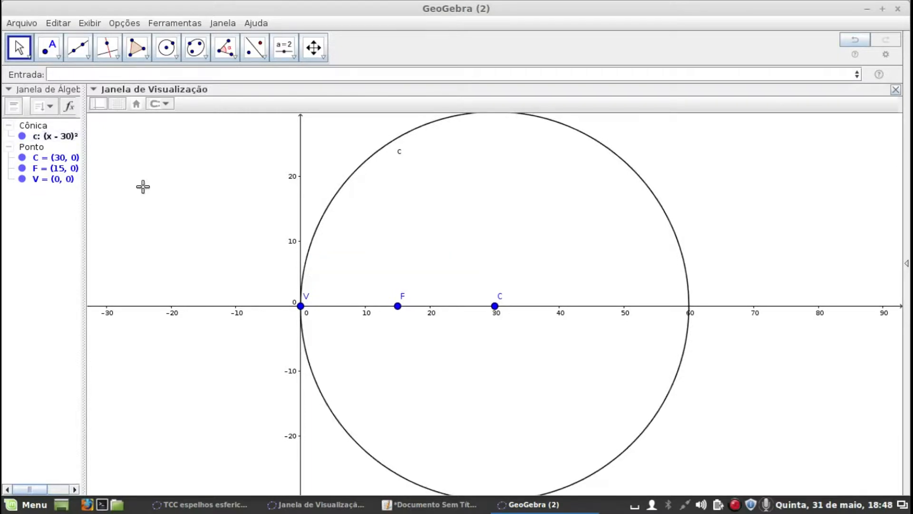
left_click(48, 47)
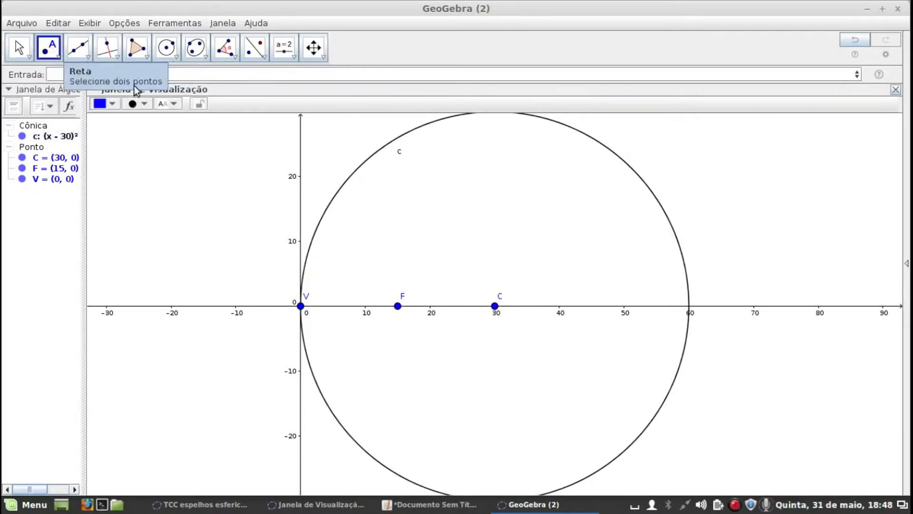
left_click(304, 269)
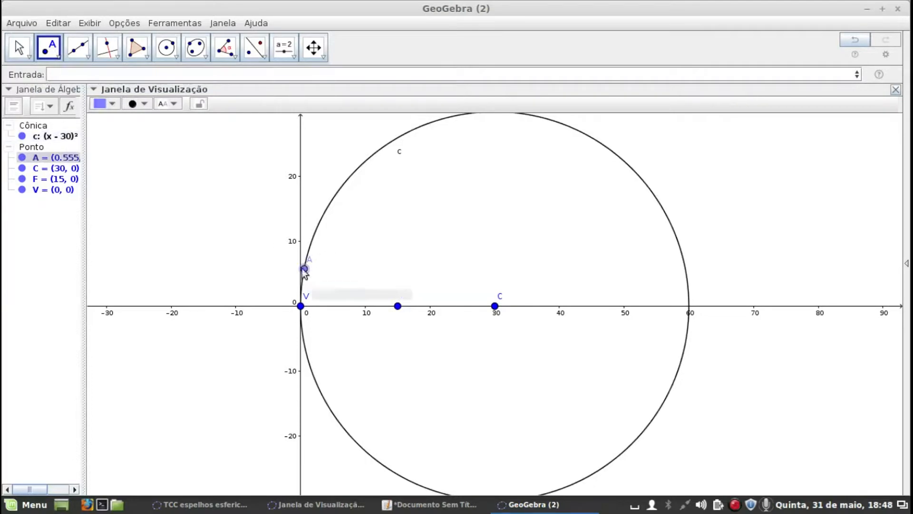
Draw a line through points F and C as the mirror's principal axis
left_click(250, 51)
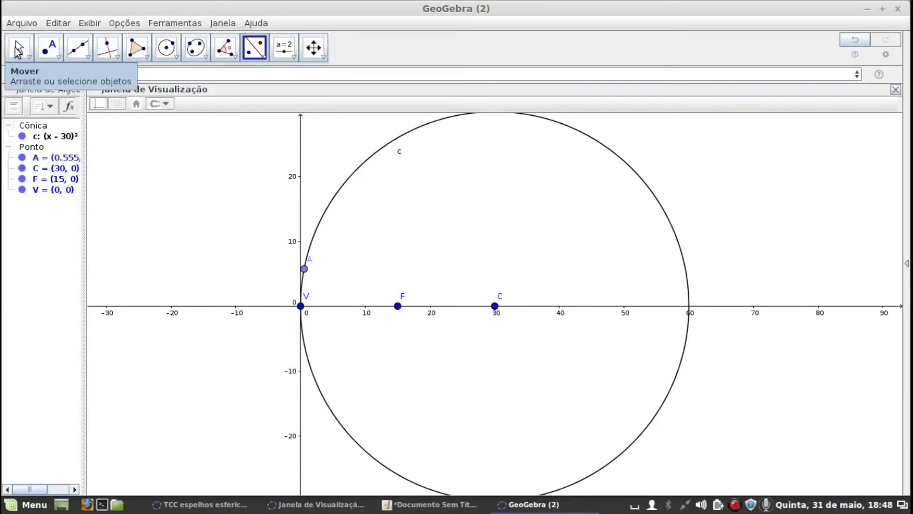
left_click(78, 48)
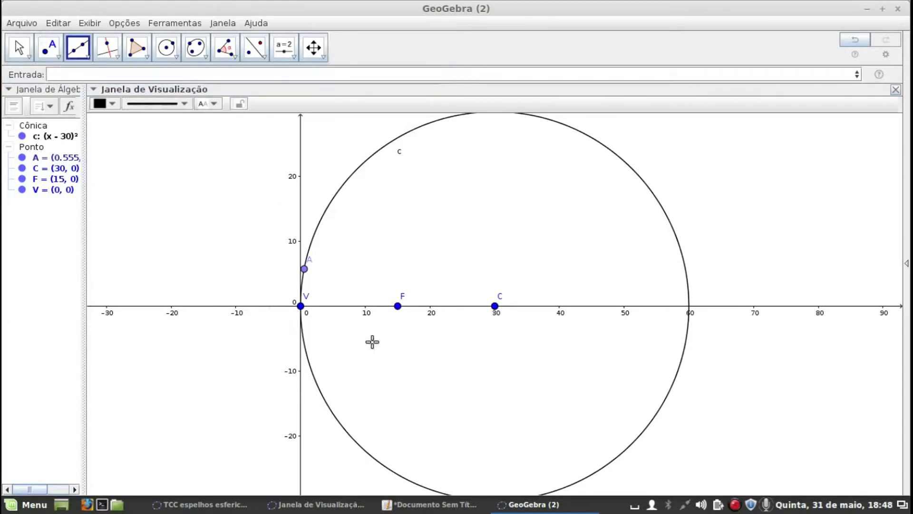
left_click(399, 312)
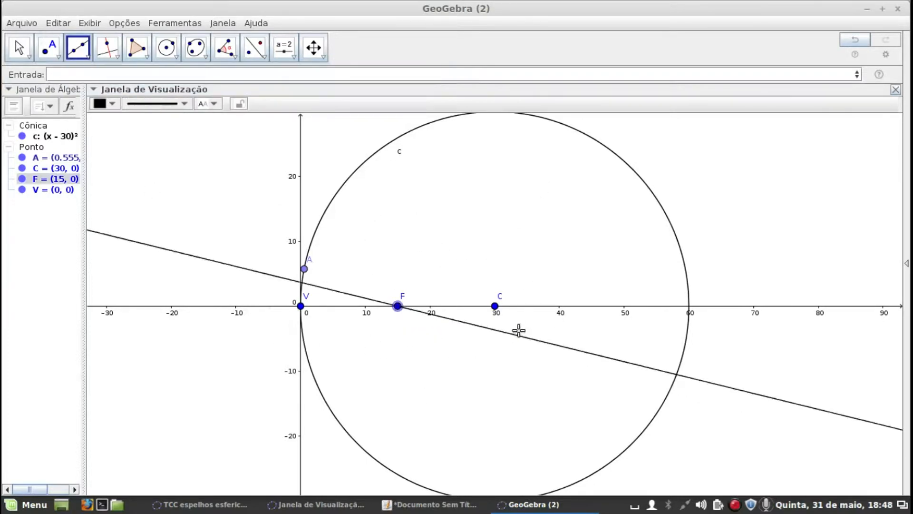
left_click(496, 308)
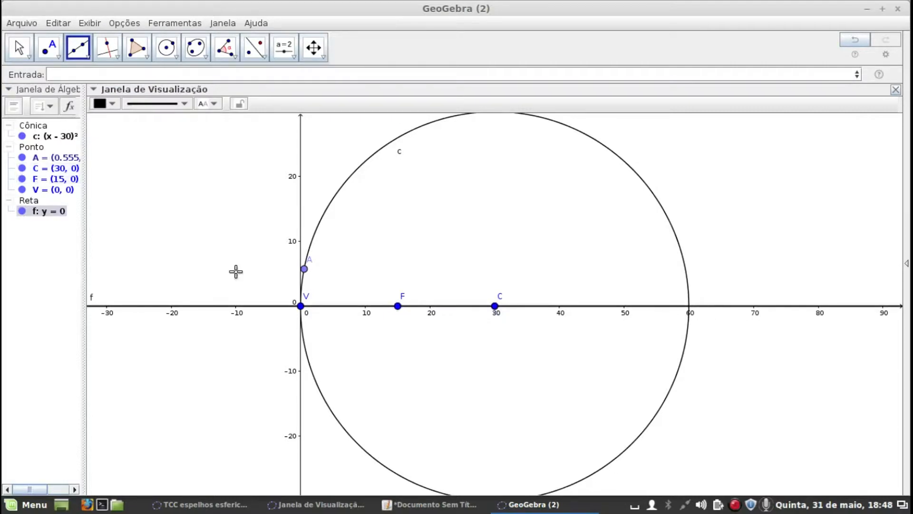
left_click(20, 49)
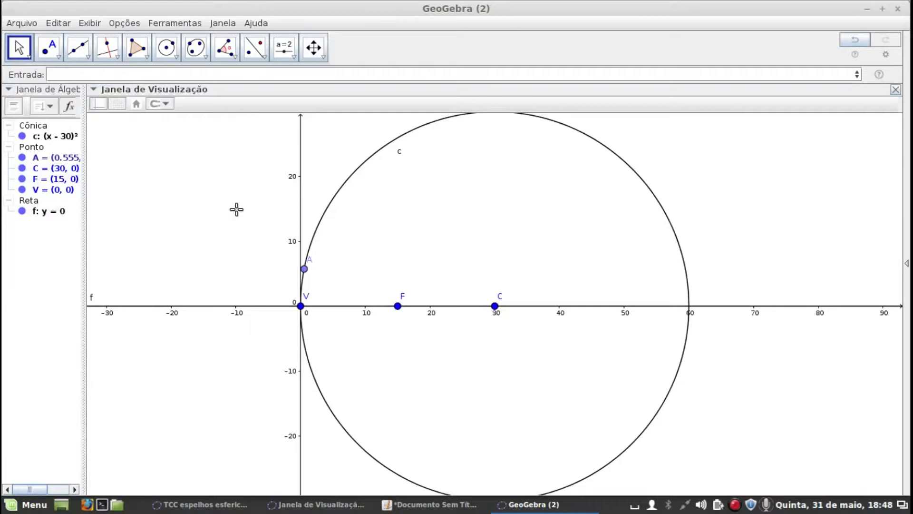
Hide the coordinate axes in the graphics view
left_click_drag(202, 214, 229, 221)
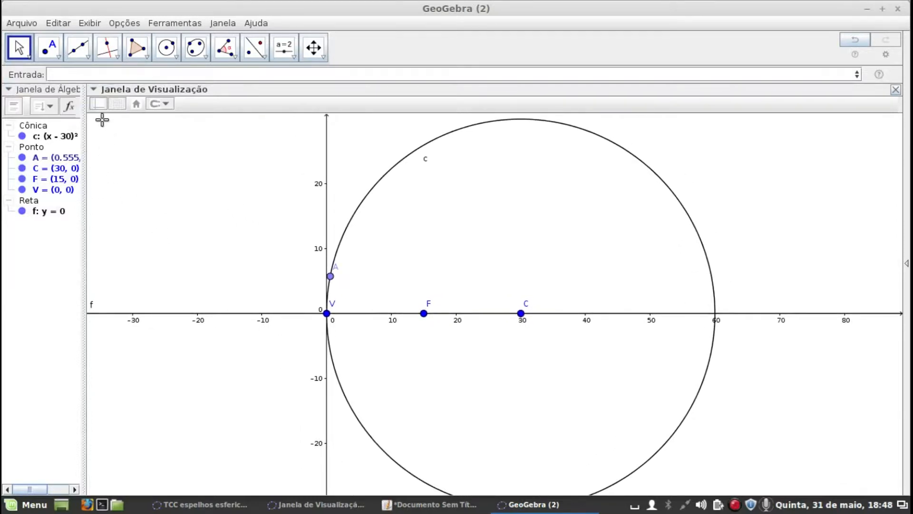
left_click(94, 90)
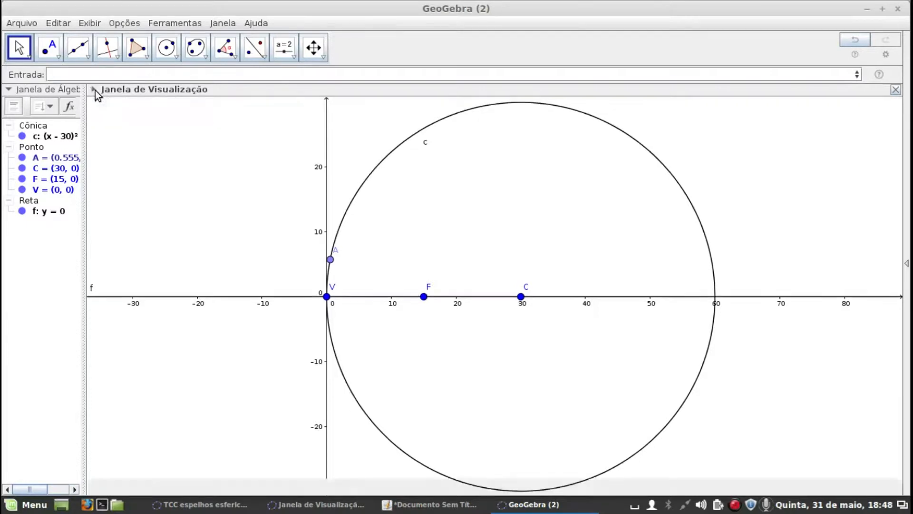
left_click(94, 89)
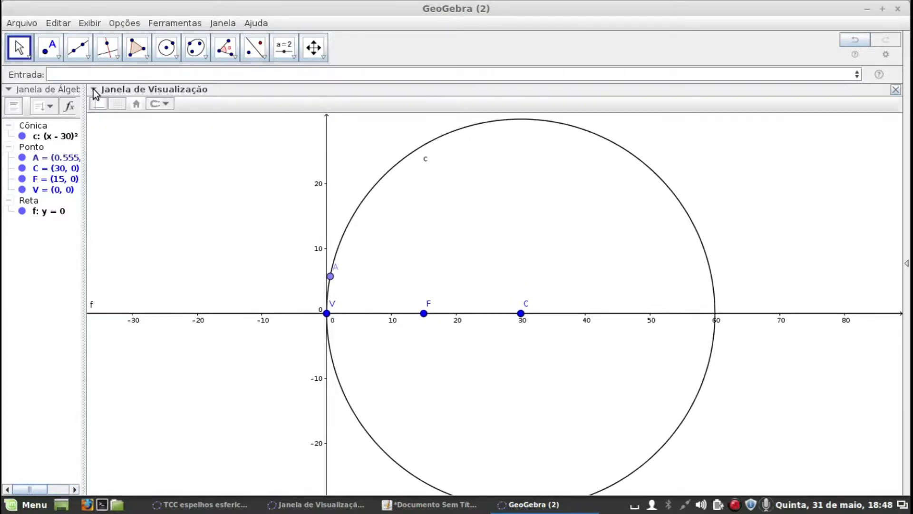
left_click(96, 101)
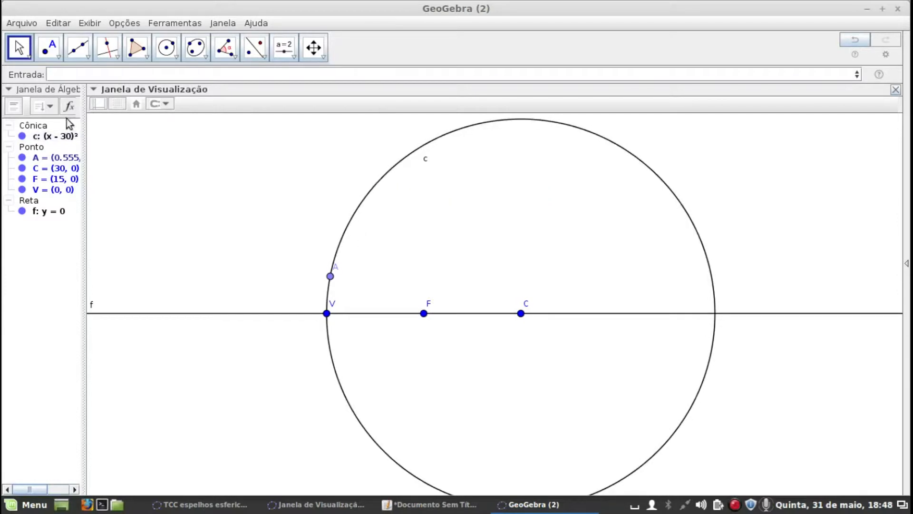
Nudge point A along the circle towards V and review the Gauss sharpness conditions in the Janela de Visualização 2 window
mouse_move(331, 280)
left_mouse_down()
mouse_move(333, 268)
mouse_move(333, 283)
left_mouse_up()
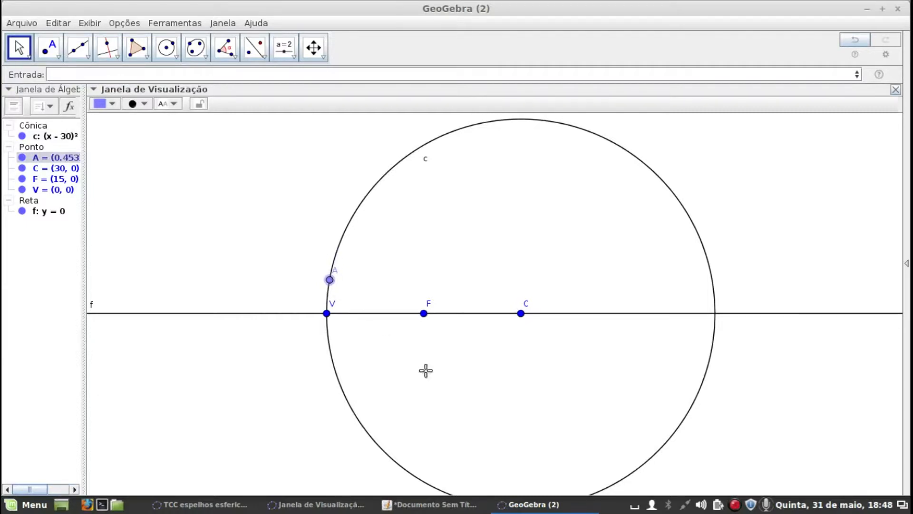
left_click(314, 504)
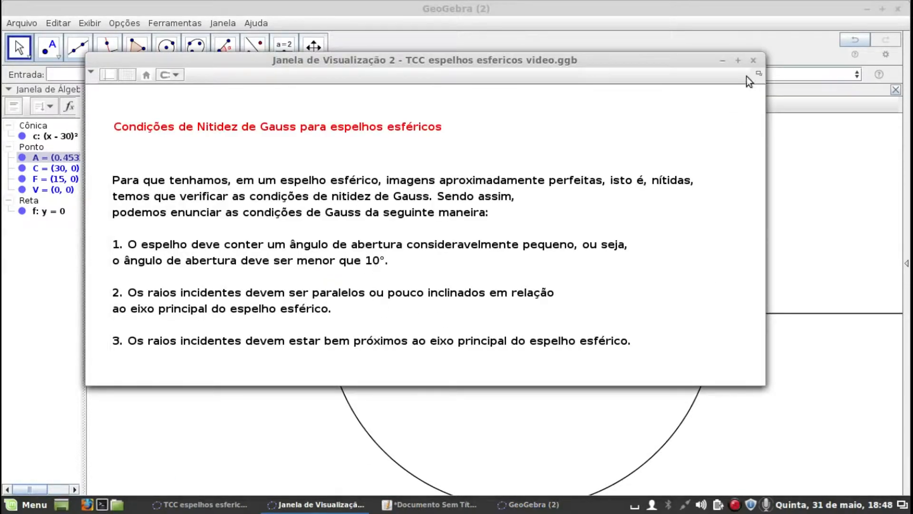
left_click(723, 61)
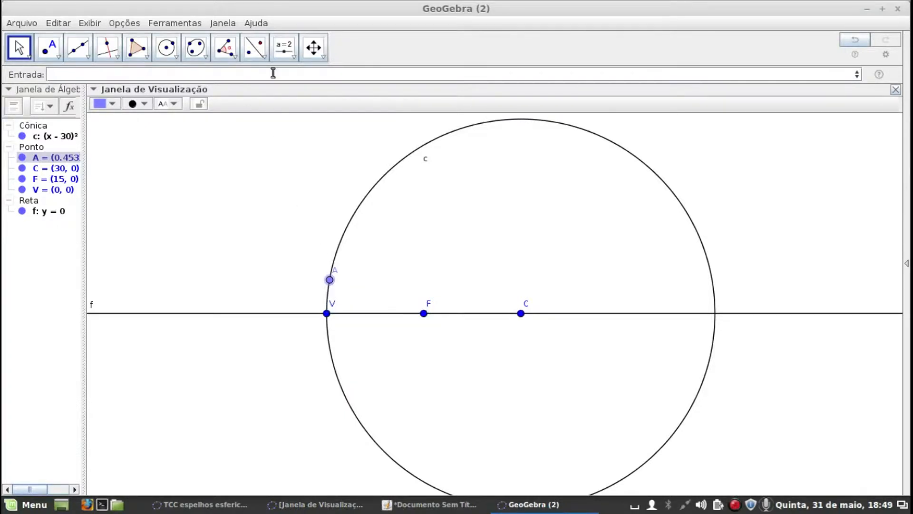
Reflect point A across line f, and move A along the circle closer to V
left_click(255, 48)
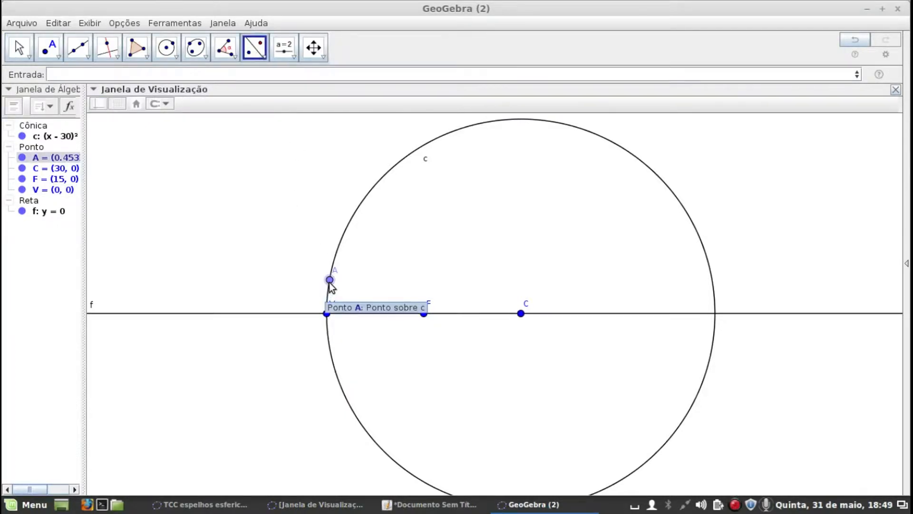
left_click(298, 314)
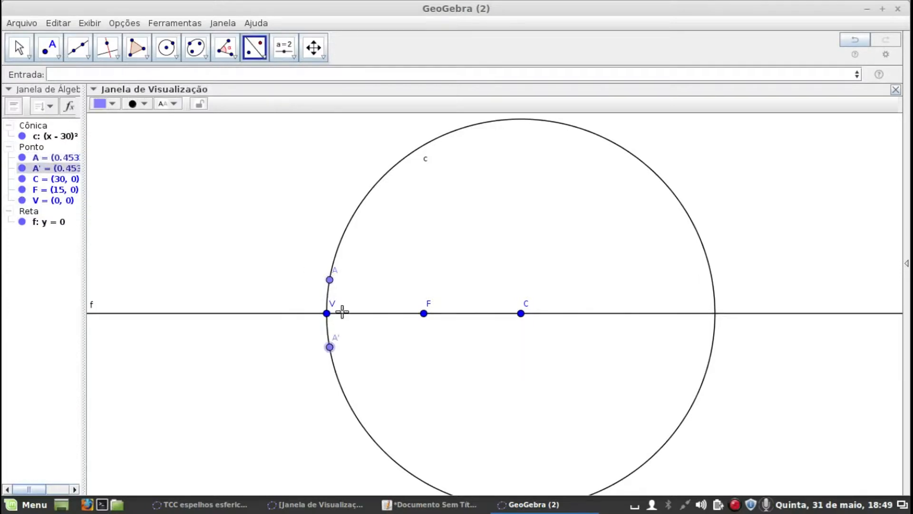
left_click(18, 50)
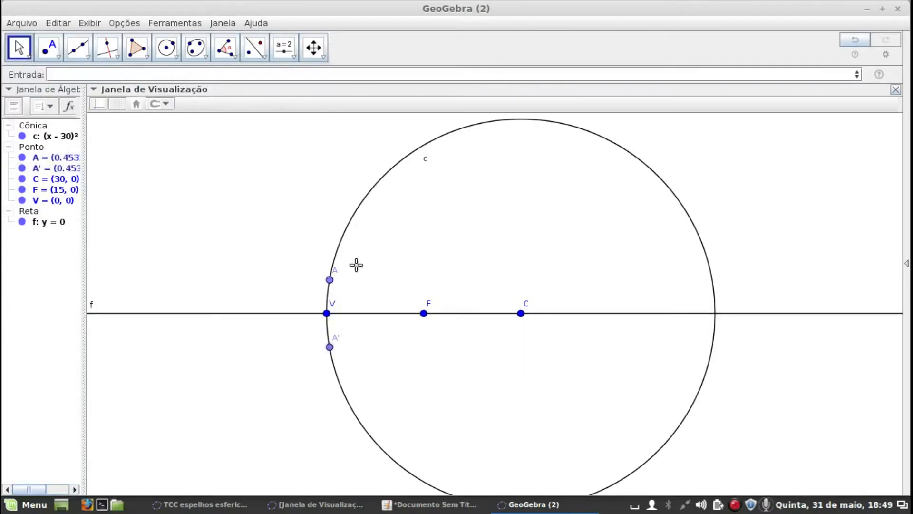
left_click_drag(329, 280, 331, 288)
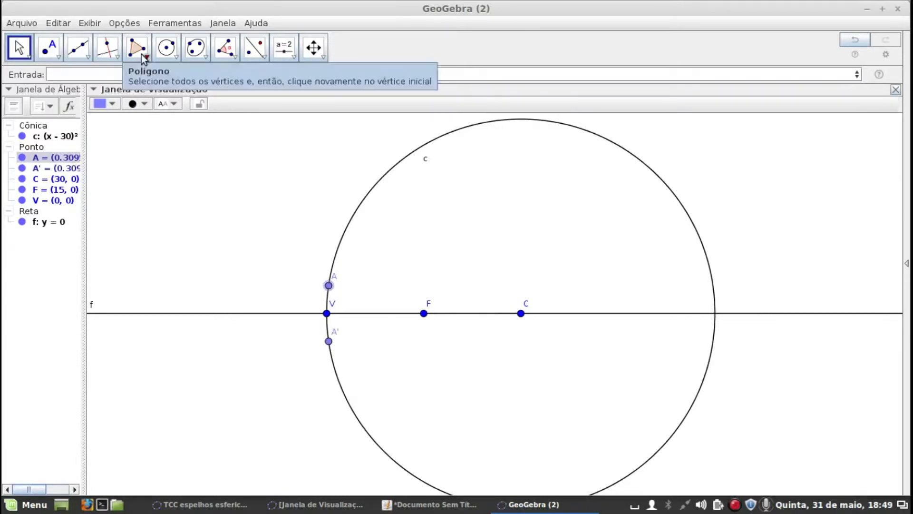
Draw a circular arc centred at C from point A to its reflection A'
left_click(176, 57)
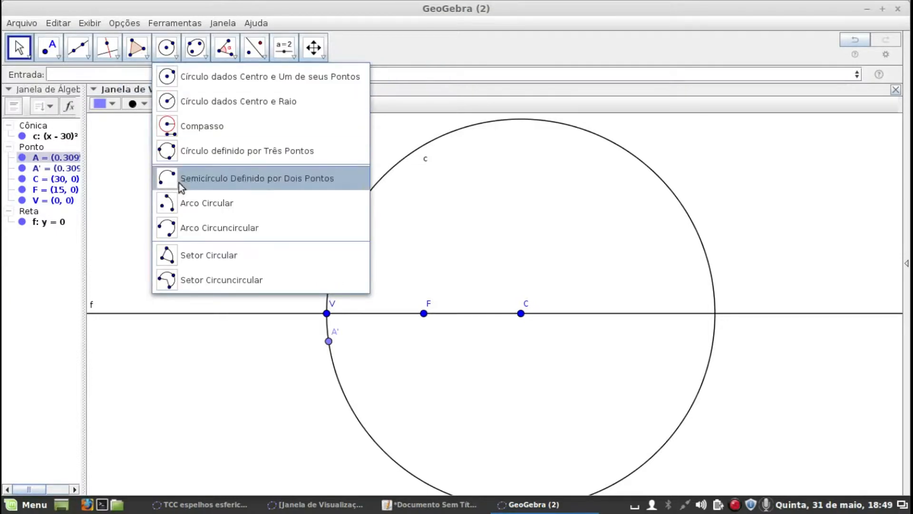
left_click(167, 203)
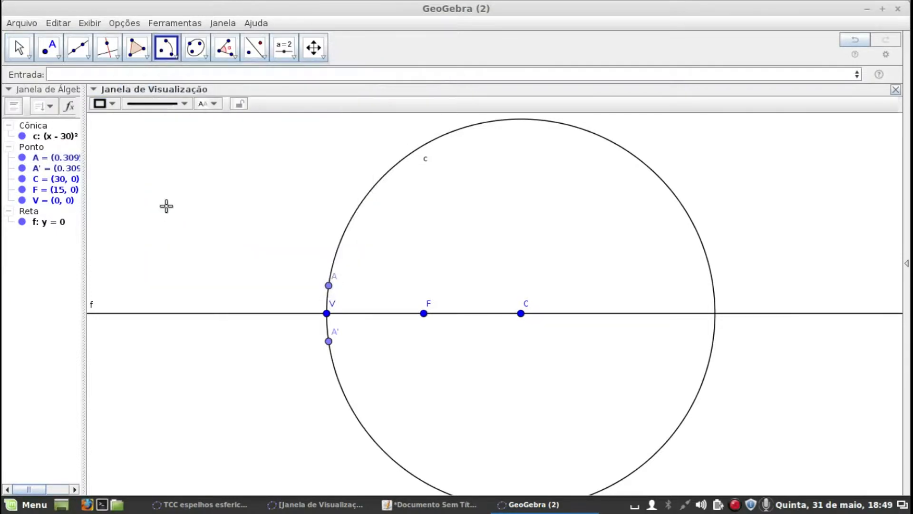
left_click(521, 314)
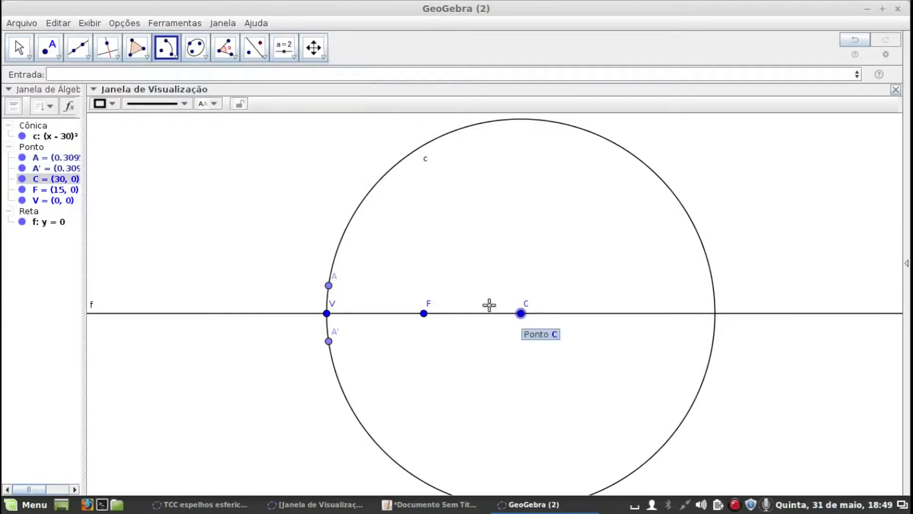
left_click(329, 286)
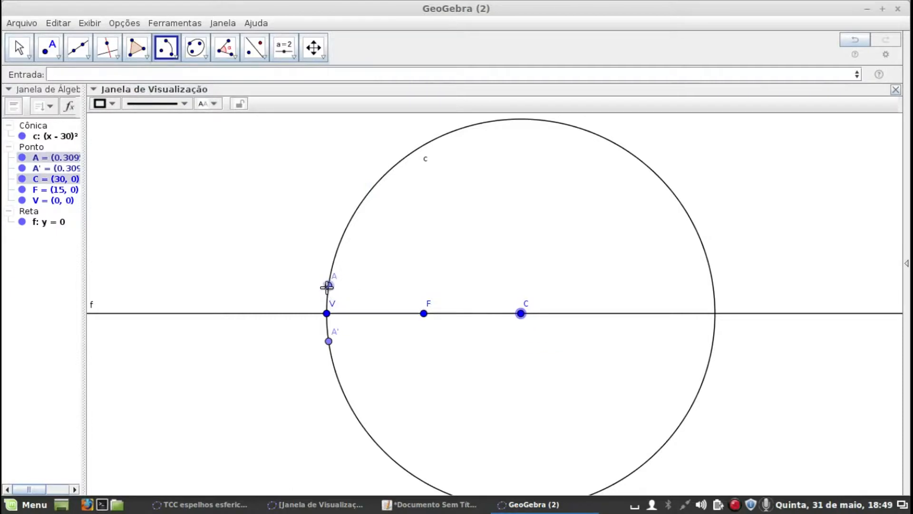
left_click(329, 341)
Colour the new mirror arc orange (Laranja) and thicken its line
left_click(104, 104)
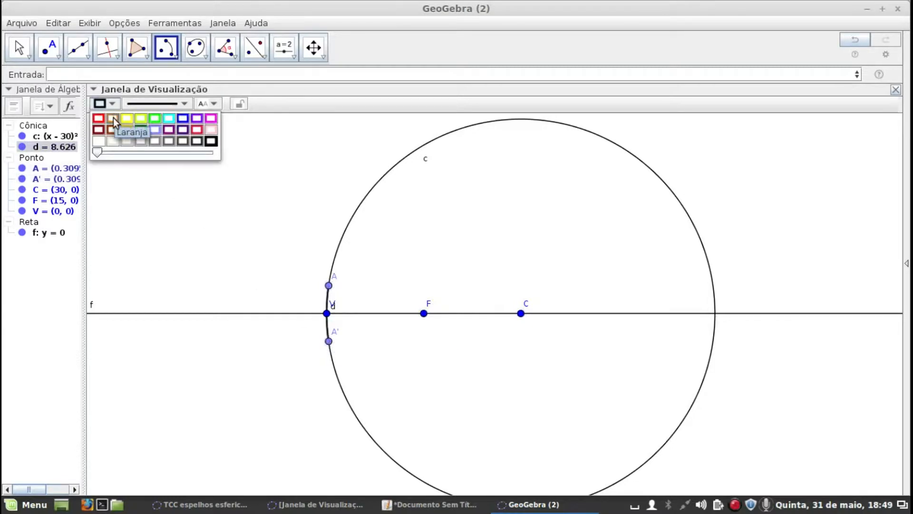
left_click(114, 119)
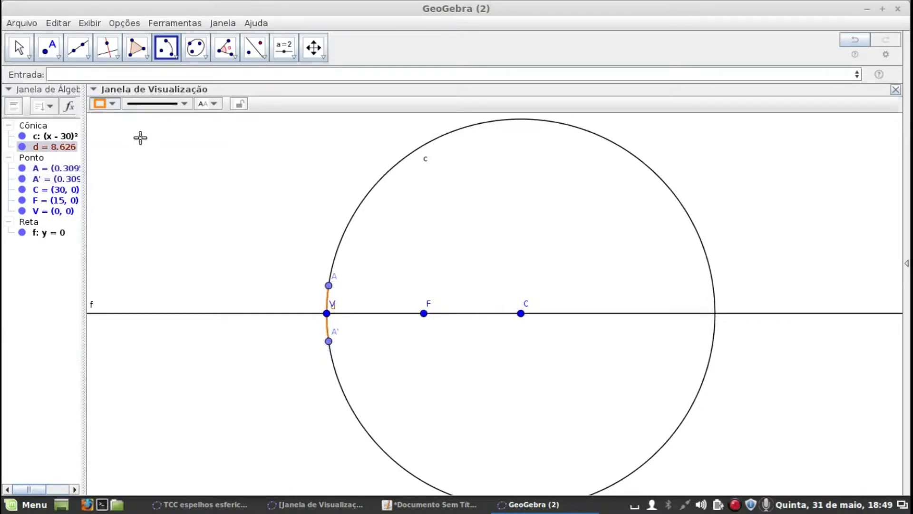
left_click(137, 108)
left_click_drag(138, 195, 159, 198)
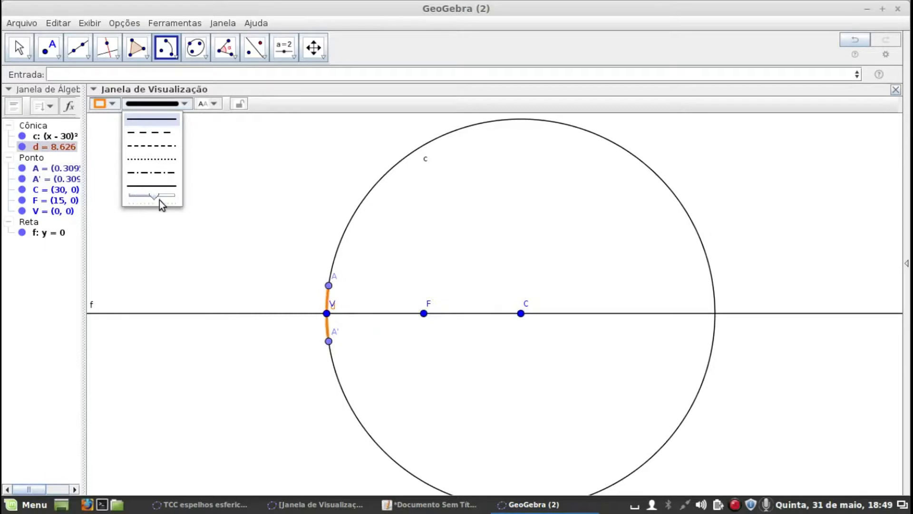
Add the angle of the mirror opening from A to A' with its vertex at C
scroll(222, 261, "up", 3)
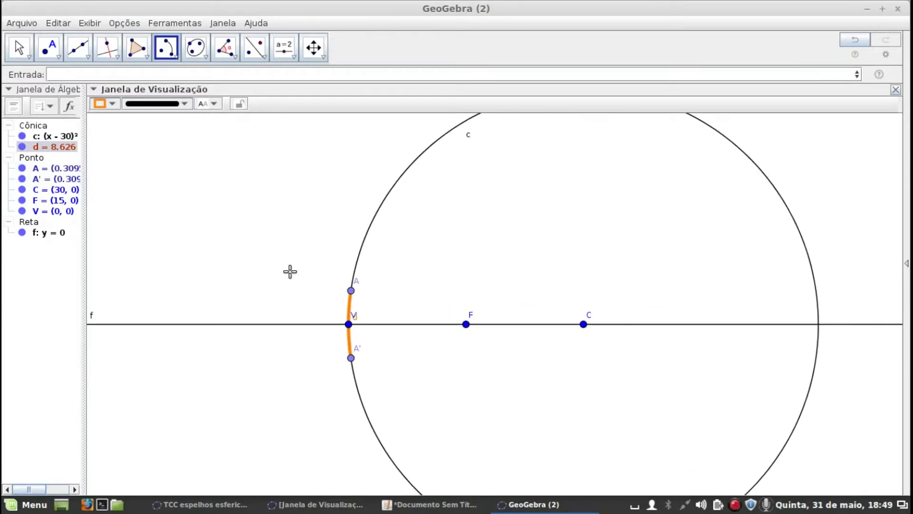
left_click(226, 49)
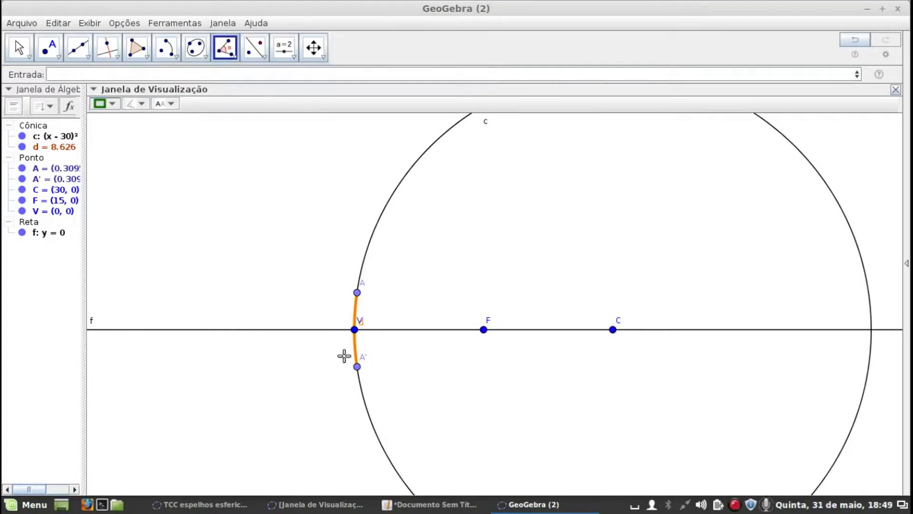
left_click(357, 293)
left_click(612, 329)
left_click(357, 367)
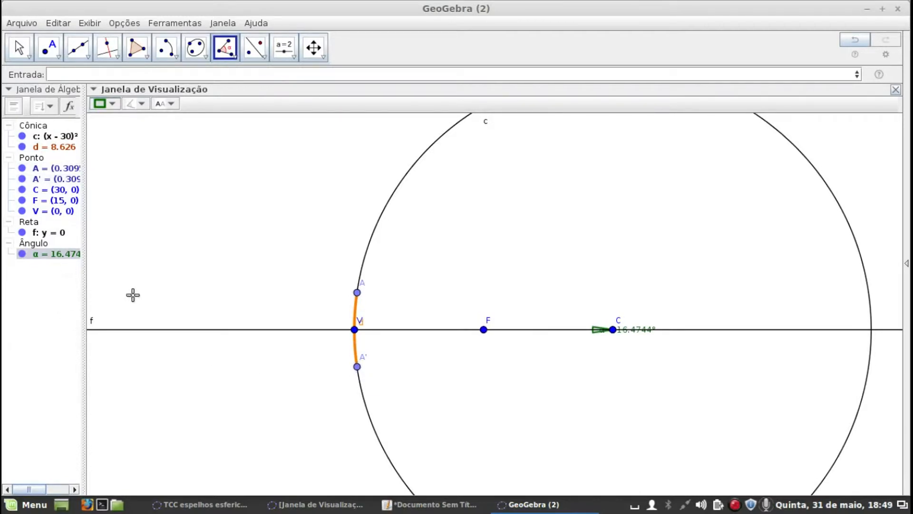
Widen the algebra view and move A along the circle towards V until the opening angle is about 10.08°
left_click_drag(84, 281, 143, 280)
scroll(483, 341, "up", 7)
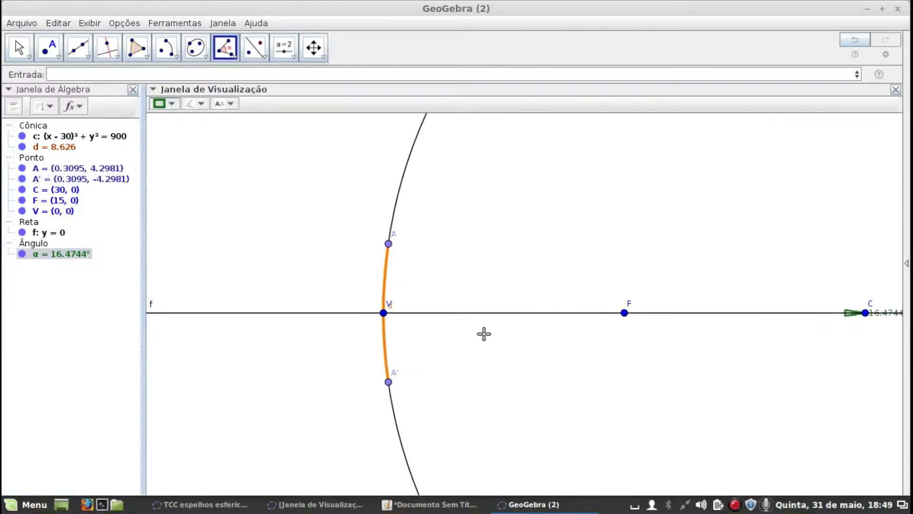
left_click(19, 47)
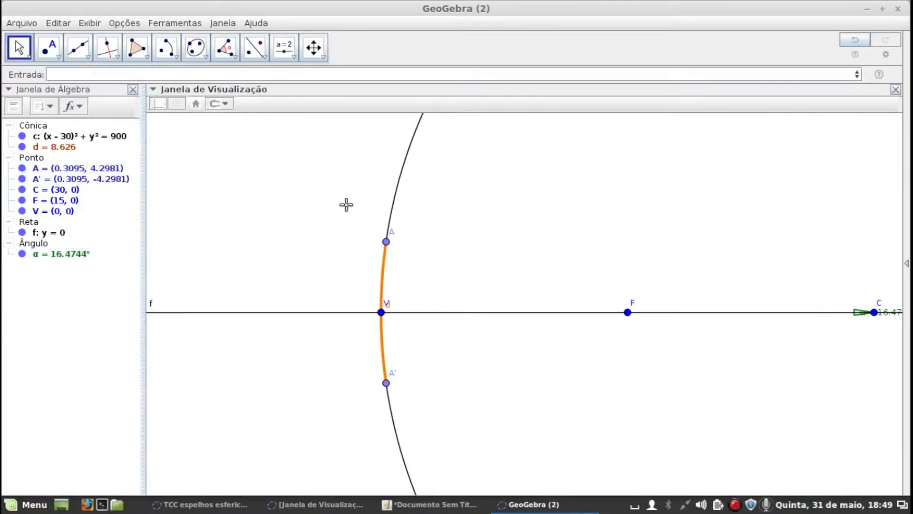
left_click_drag(386, 242, 384, 270)
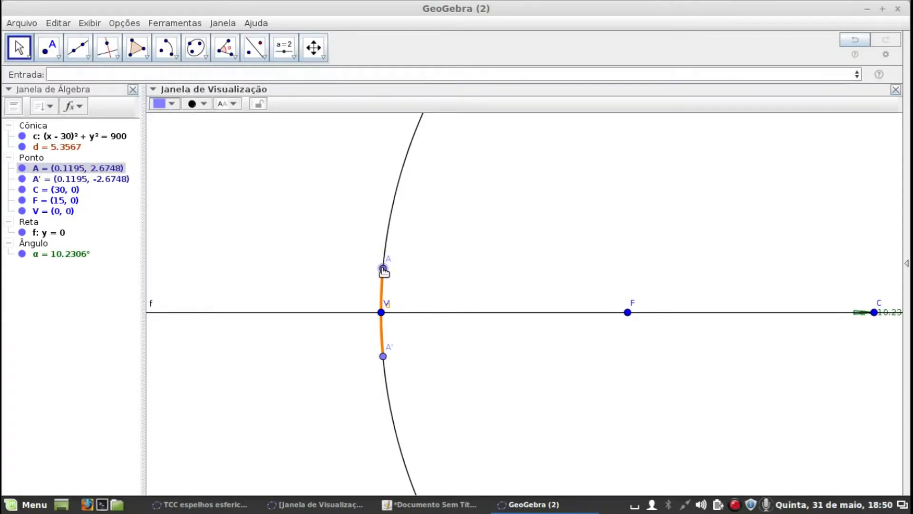
left_click_drag(383, 272, 383, 272)
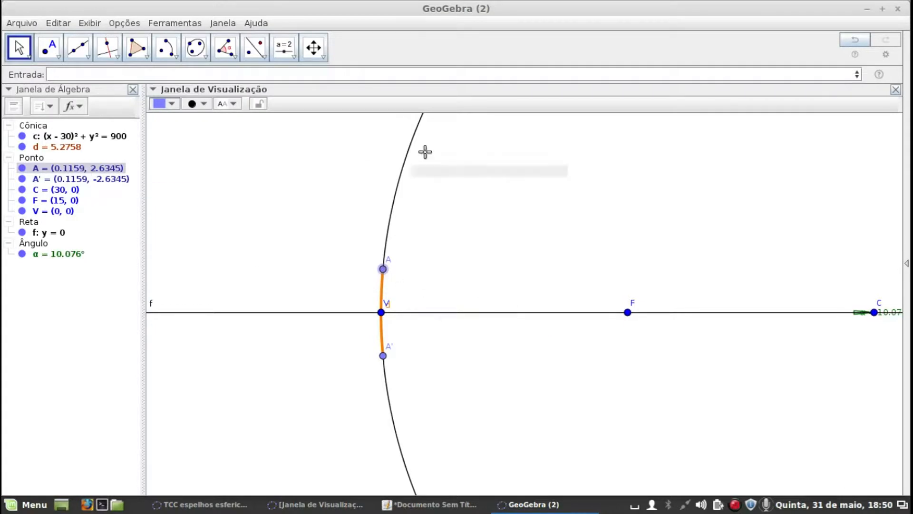
Hide circle c, angle α and point A so they no longer show in the drawing
left_click(22, 137)
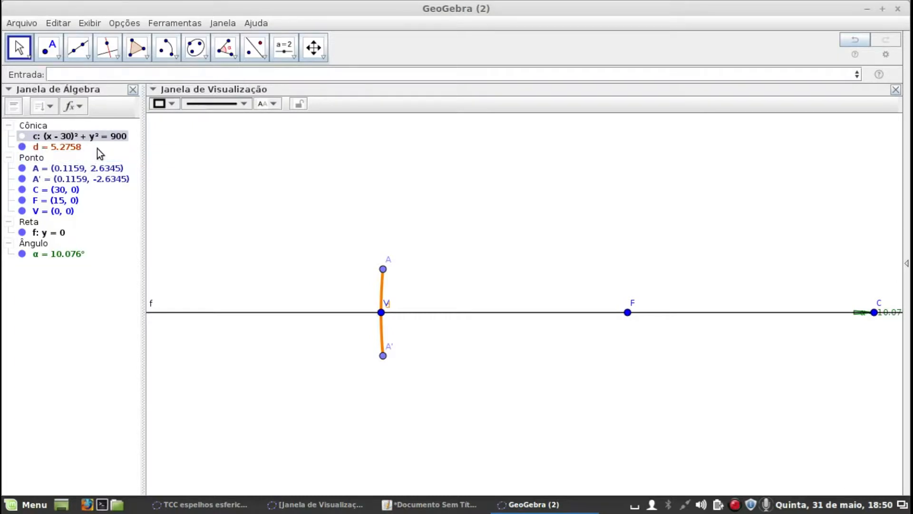
left_click(21, 254)
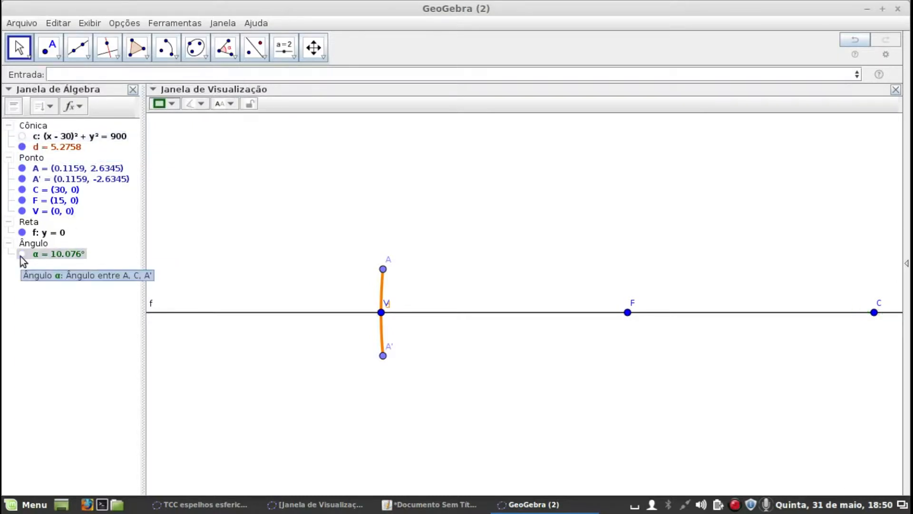
left_click(22, 168)
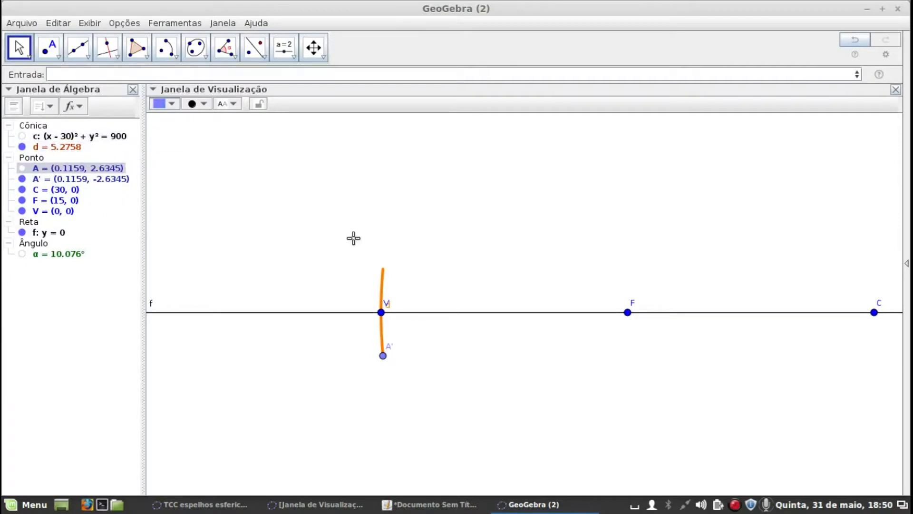
Hide point A' and turn off the labels of line f and arc d
right_click(212, 312)
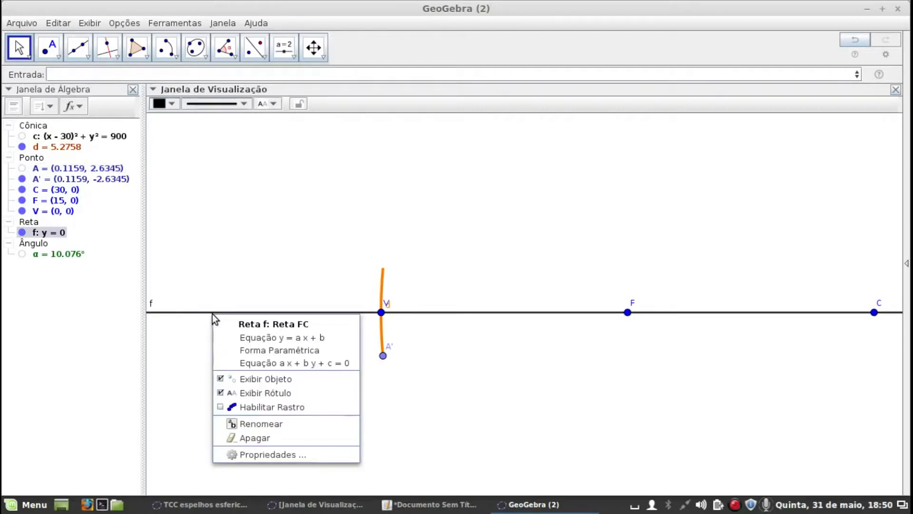
left_click(220, 394)
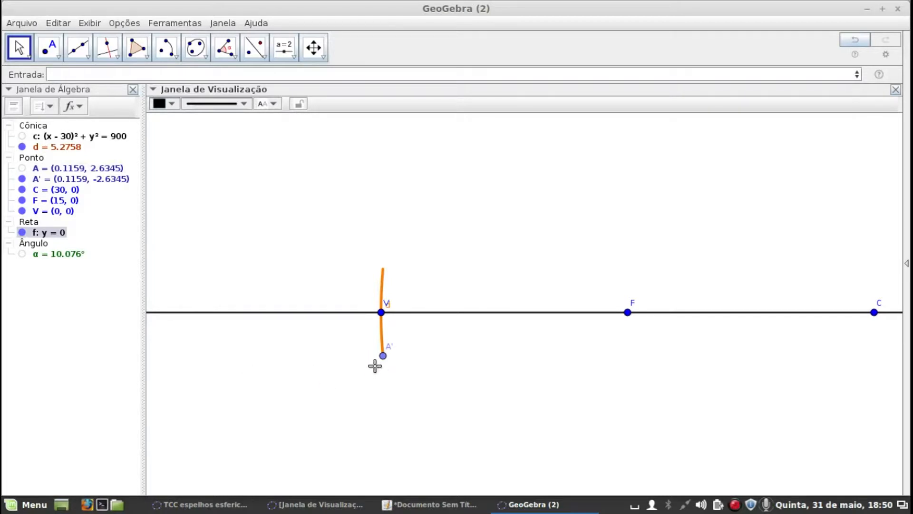
right_click(383, 356)
left_click(386, 395)
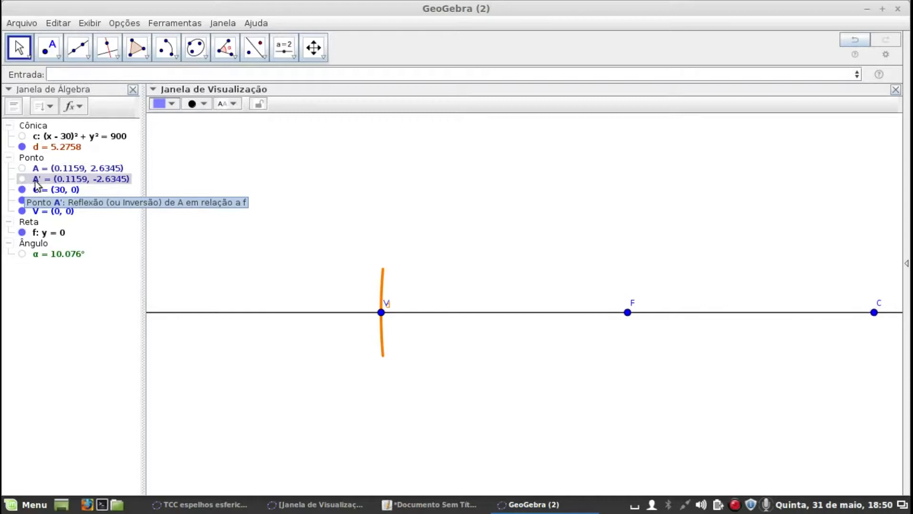
right_click(380, 332)
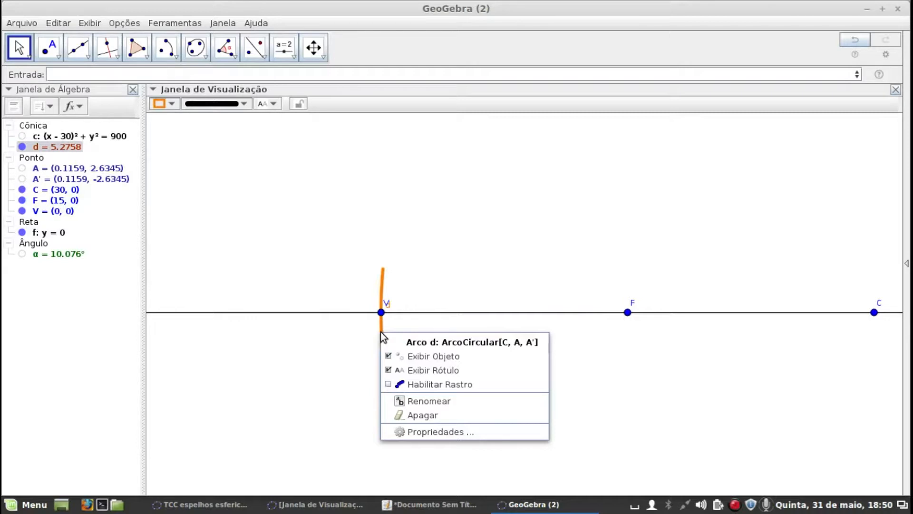
left_click(387, 371)
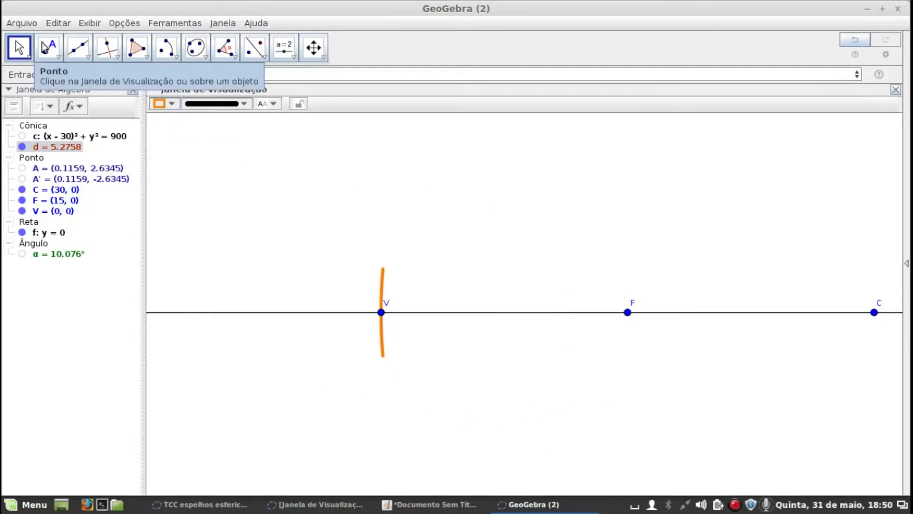
Place a point on line f between F and C, at about (24.4, 0)
left_click_drag(467, 166, 388, 165)
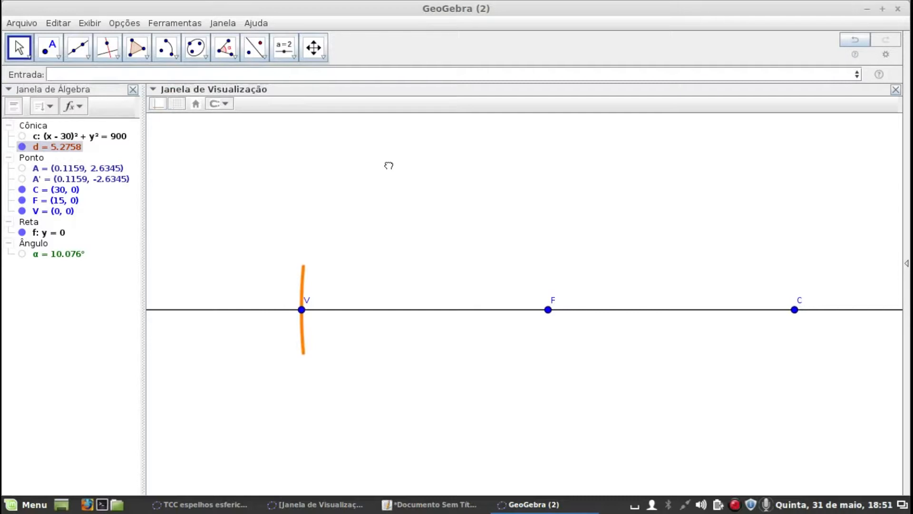
left_click_drag(388, 165, 361, 159)
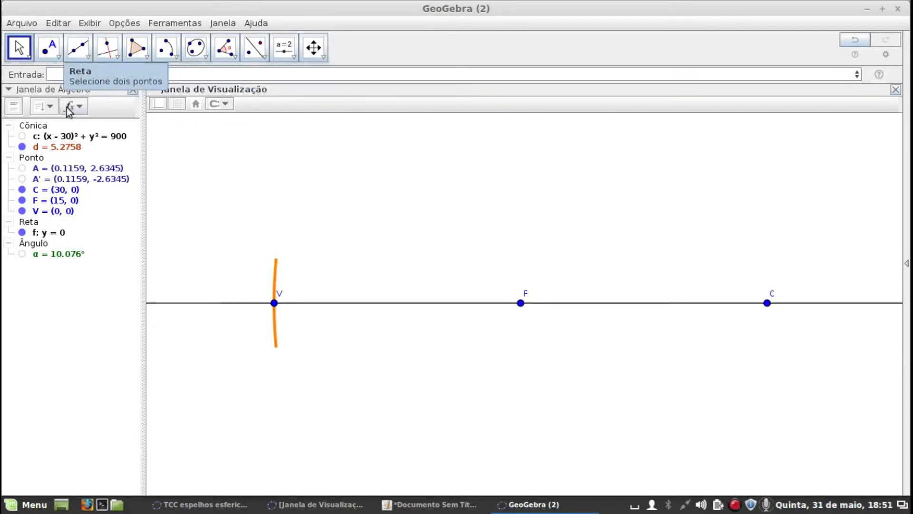
left_click(57, 76)
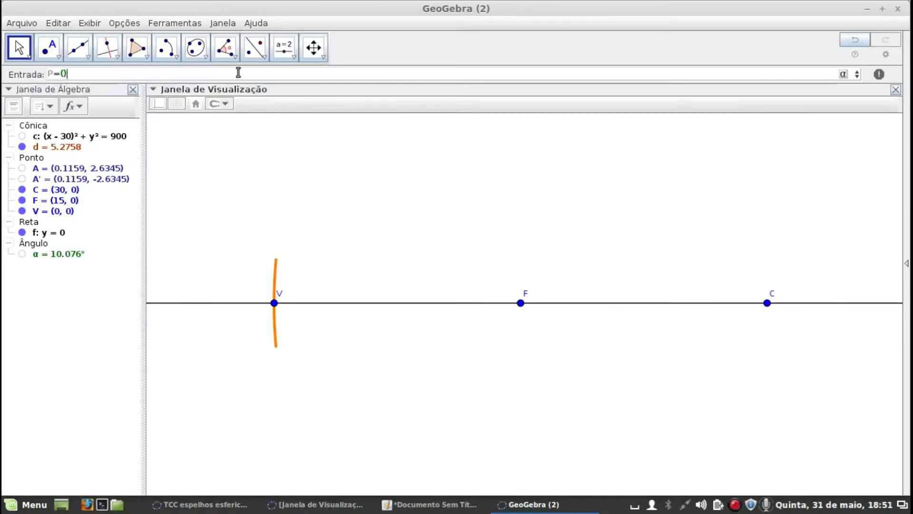
left_click(48, 47)
left_click(676, 303)
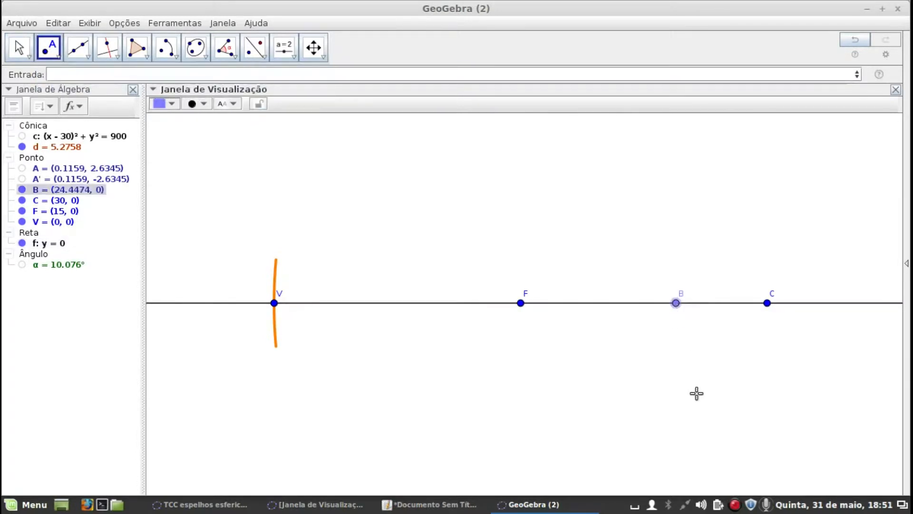
Rename the new point on the axis P and slide it along line f to about (24.1, 0)
right_click(676, 303)
left_click(709, 430)
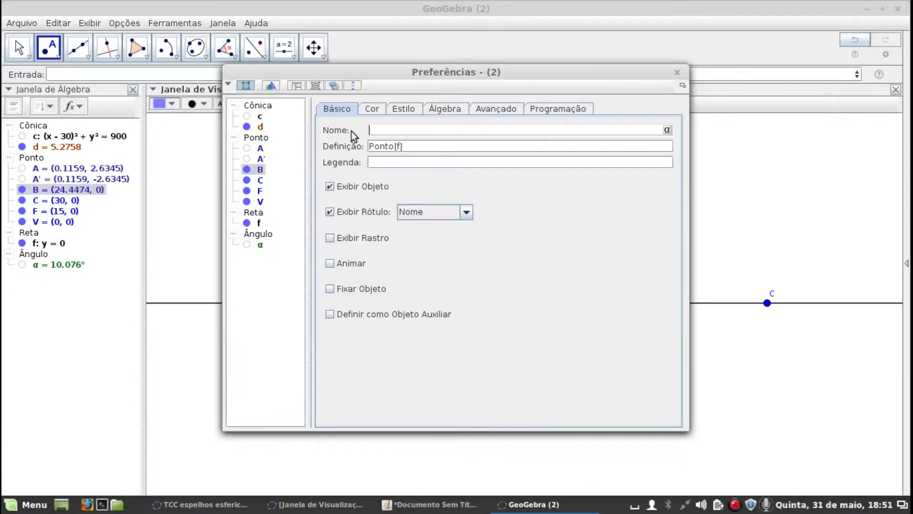
key("Return")
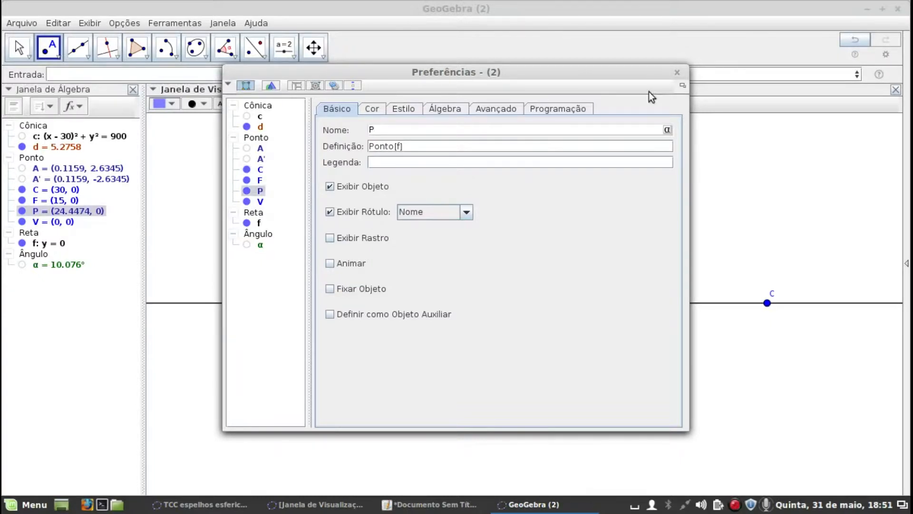
left_click(678, 72)
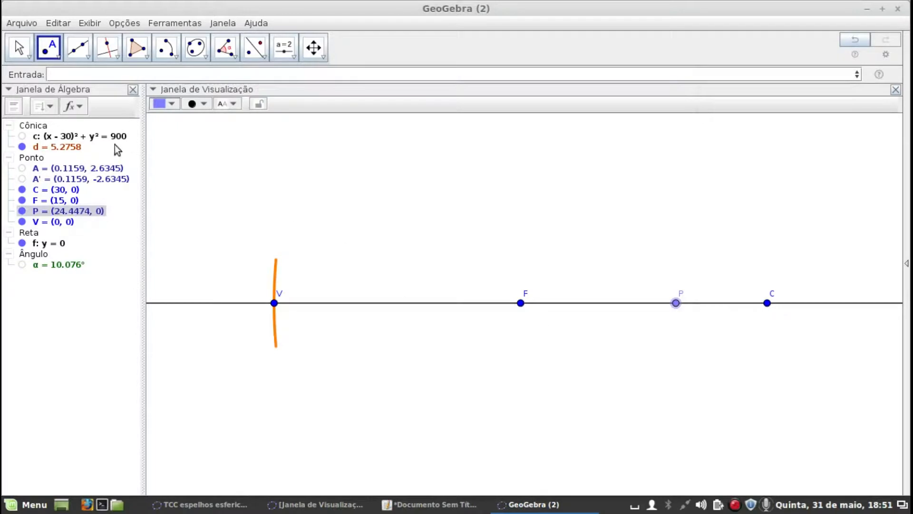
left_click(13, 56)
mouse_move(677, 309)
left_mouse_down()
mouse_move(738, 308)
mouse_move(672, 306)
left_mouse_up()
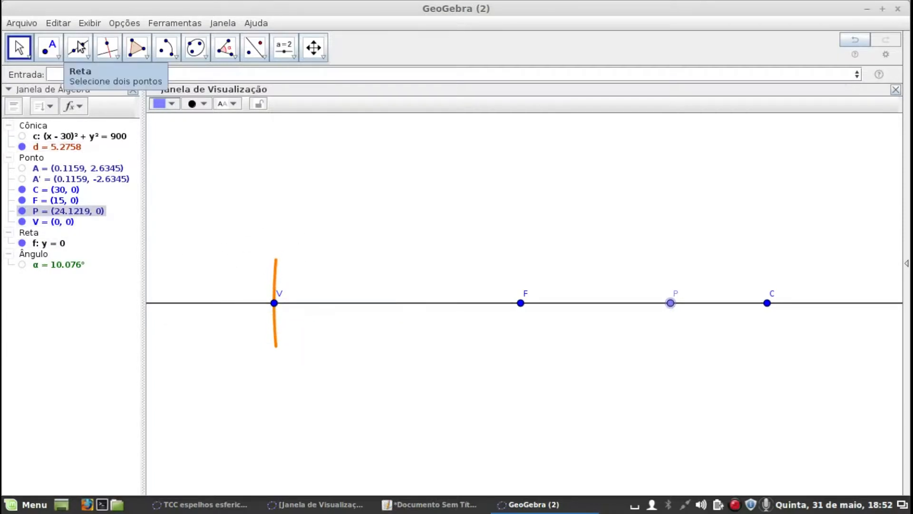
Place a point on the upper half of arc d and slide it to about (0.05, 1.79)
left_click(48, 46)
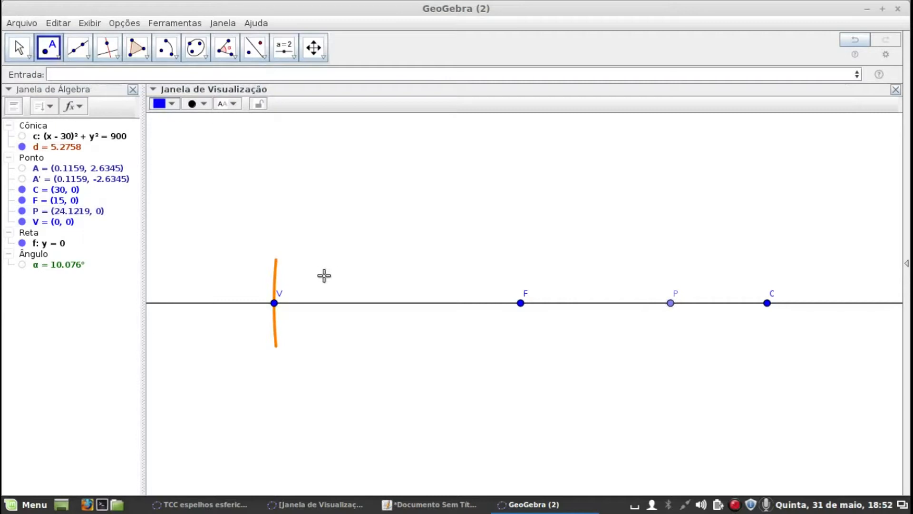
left_click(276, 270)
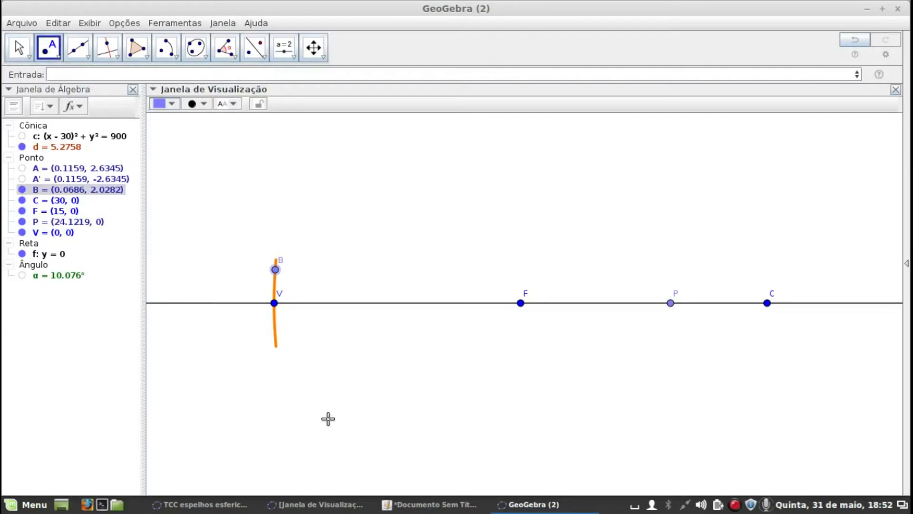
left_click(18, 49)
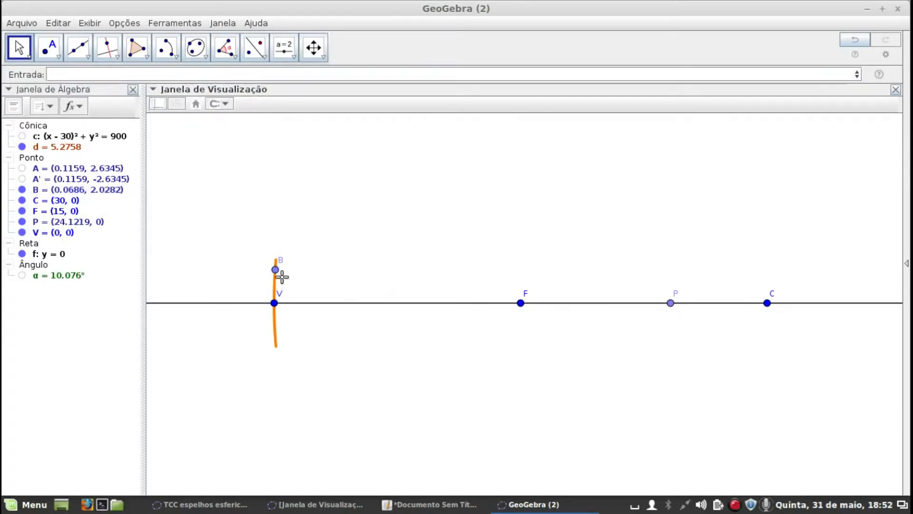
left_click_drag(275, 272, 278, 277)
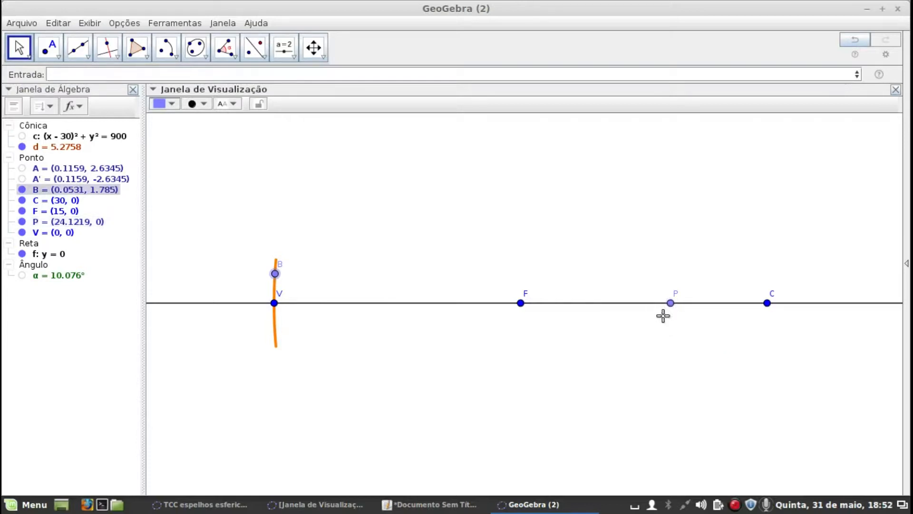
Create a point at (x(P), y(B)) directly above P and hide point B
left_click(78, 73)
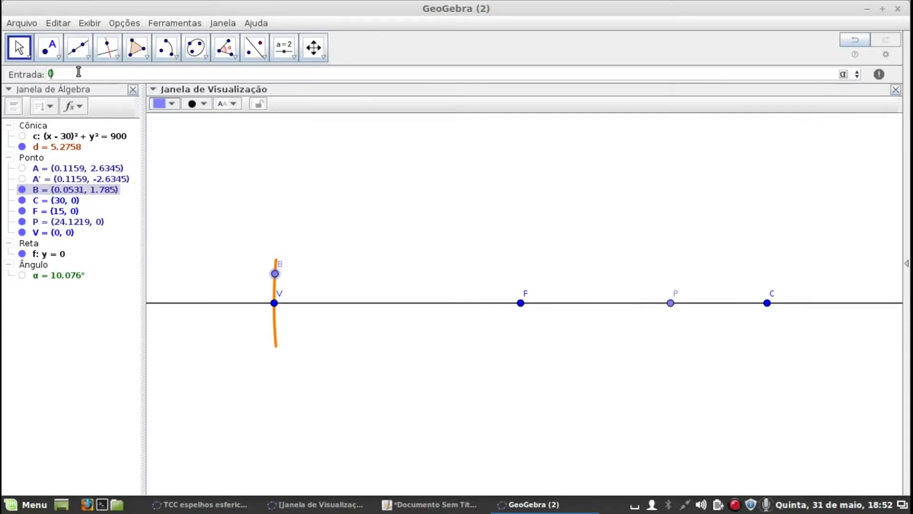
type("(P),y")
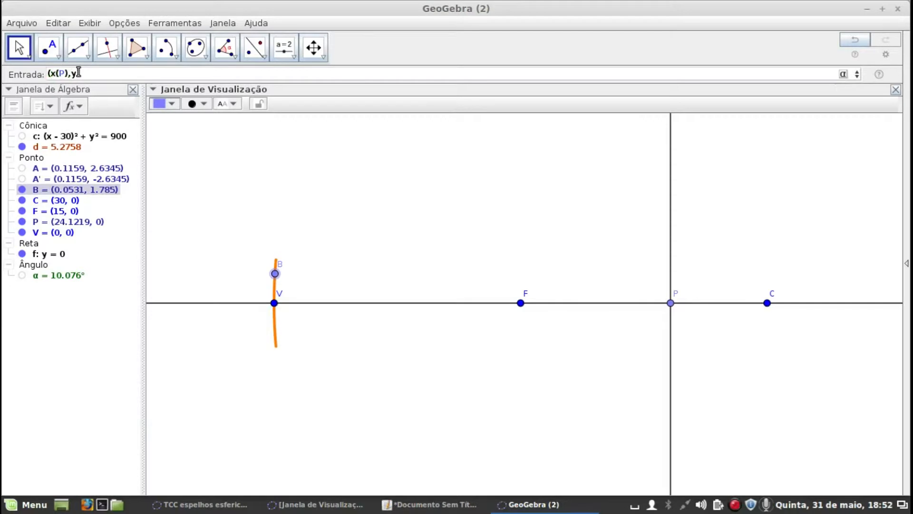
type("(B)")
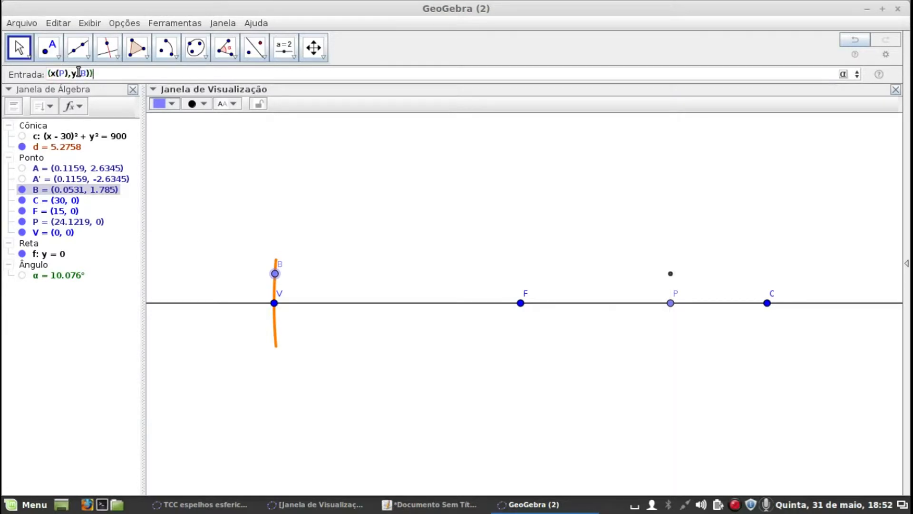
key("Return")
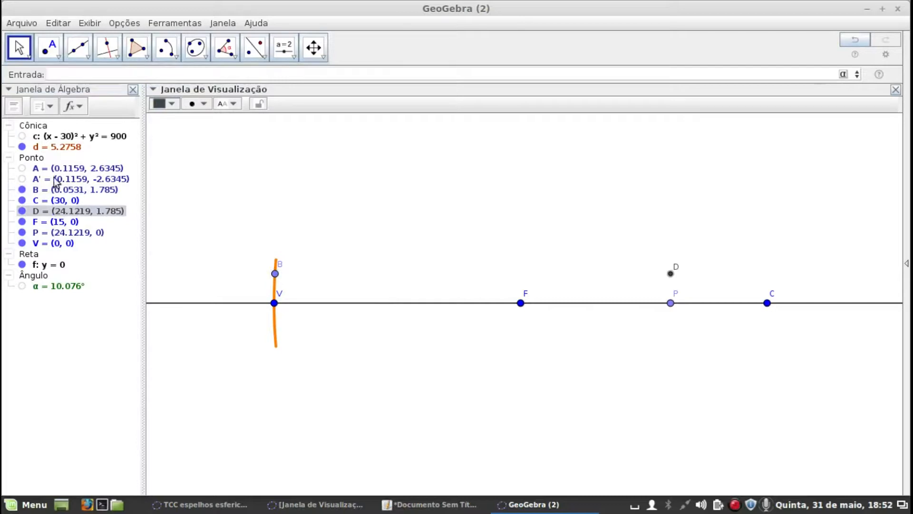
left_click(22, 190)
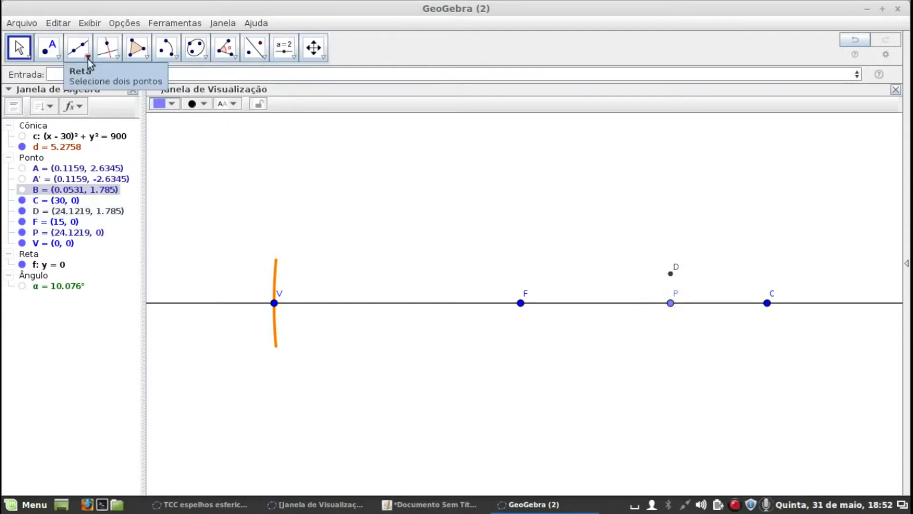
left_click(59, 56)
mouse_move(79, 60)
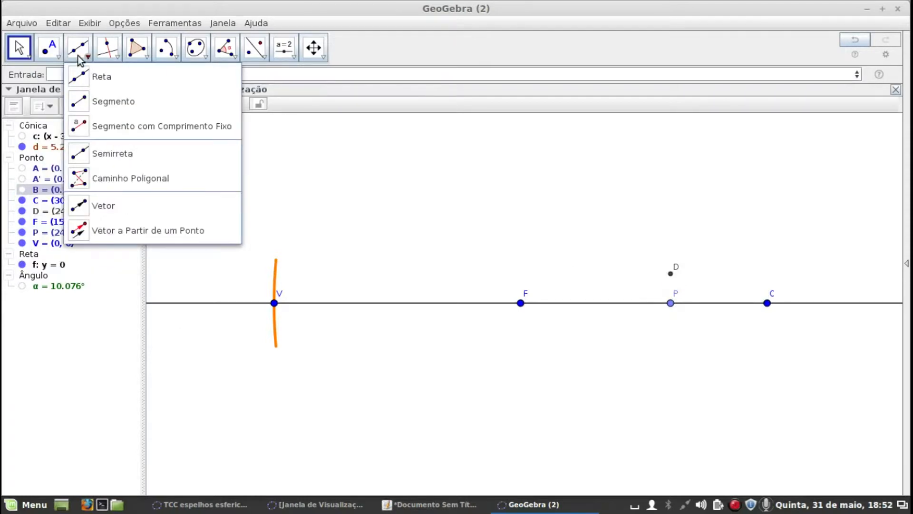
left_click(80, 205)
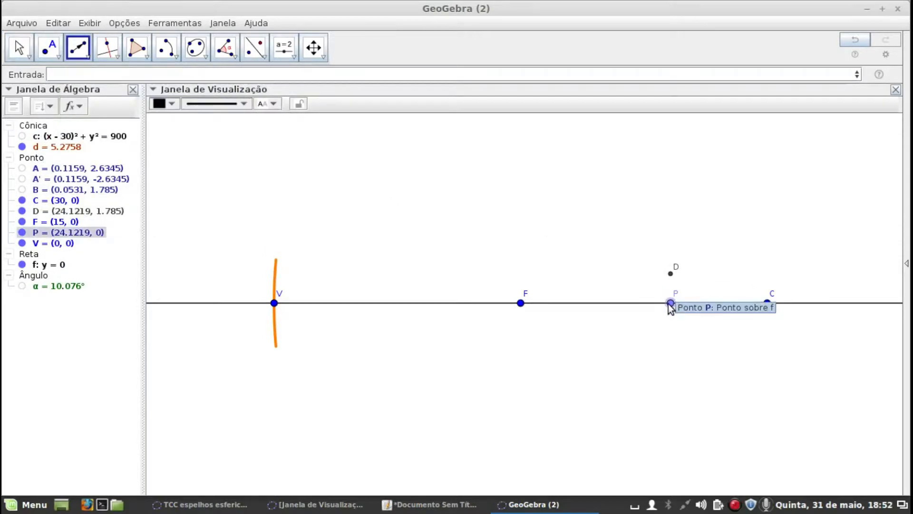
left_click(669, 303)
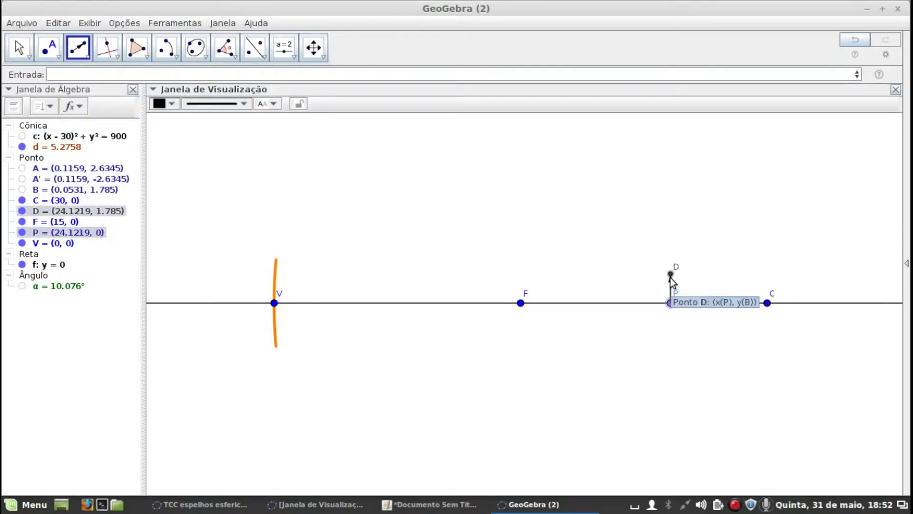
left_click(670, 275)
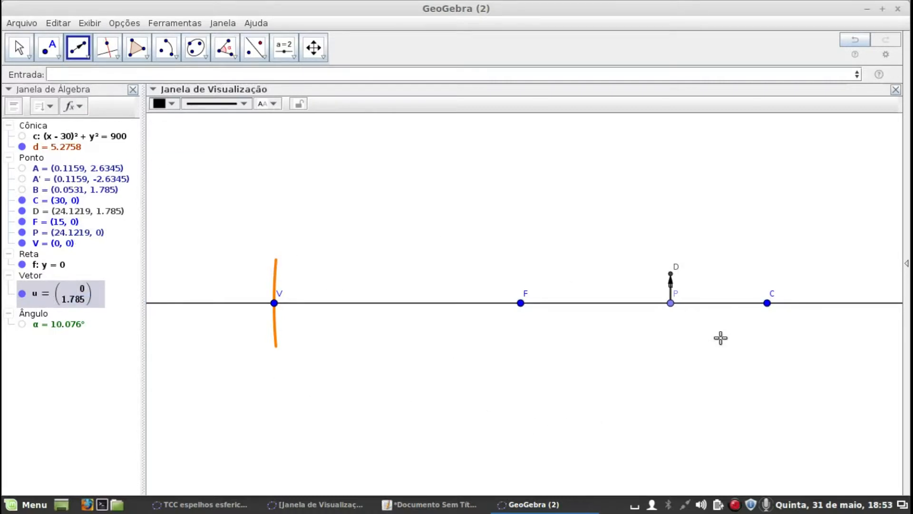
key("ctrl+z")
Create the vector from P to D with the command Vetor[P, D]
left_click(60, 71)
type("V")
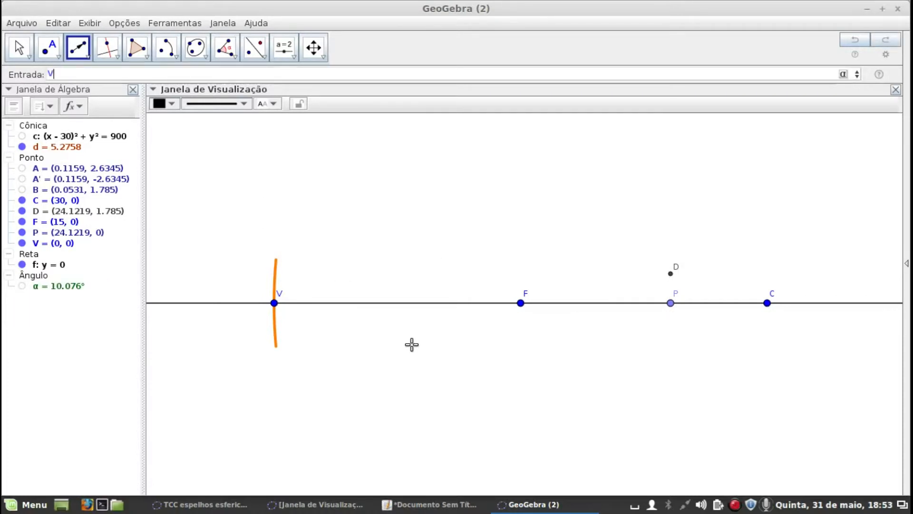
type("etor")
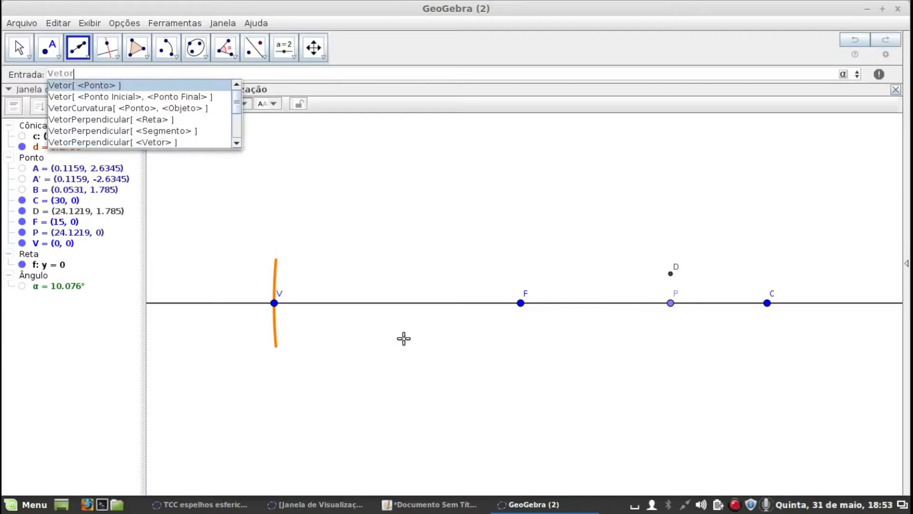
left_click(185, 97)
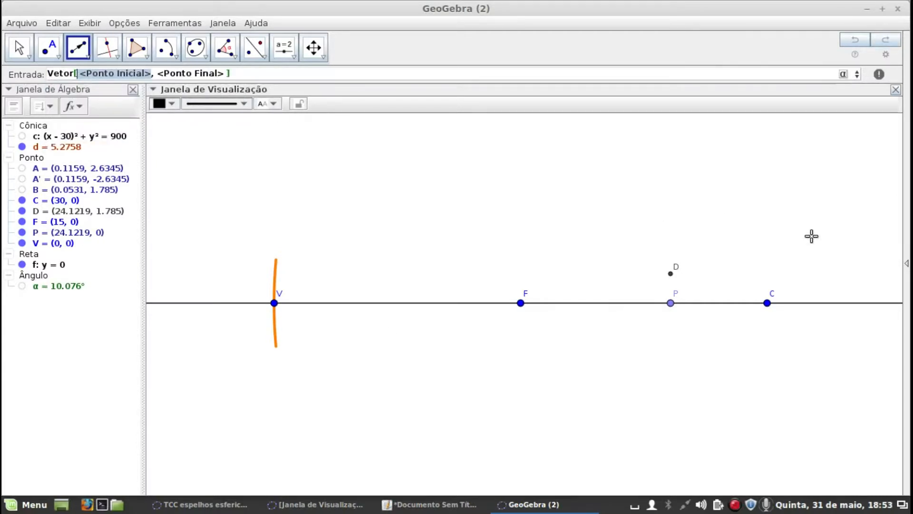
type("P")
key("Tab")
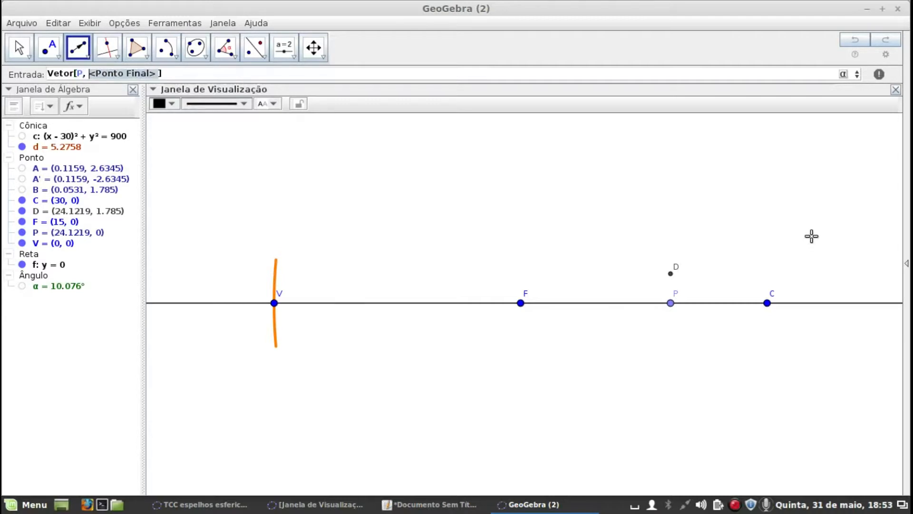
type("D")
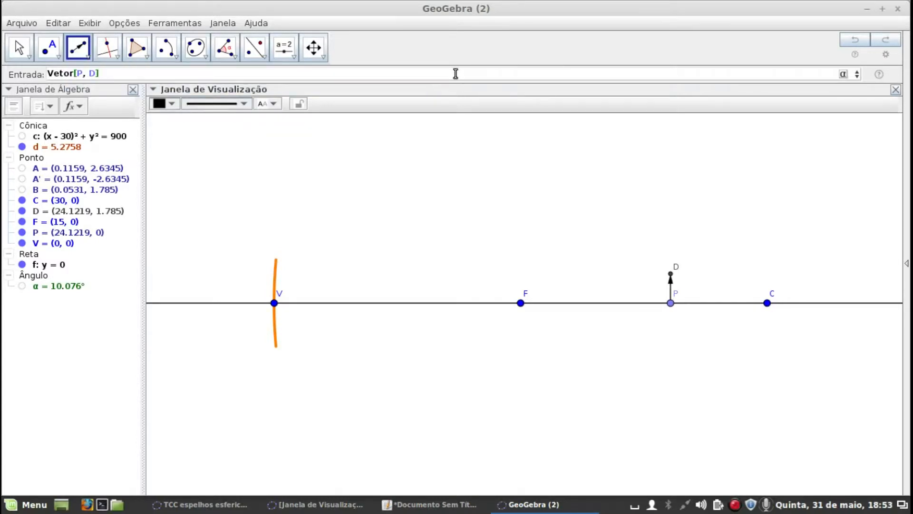
key("Return")
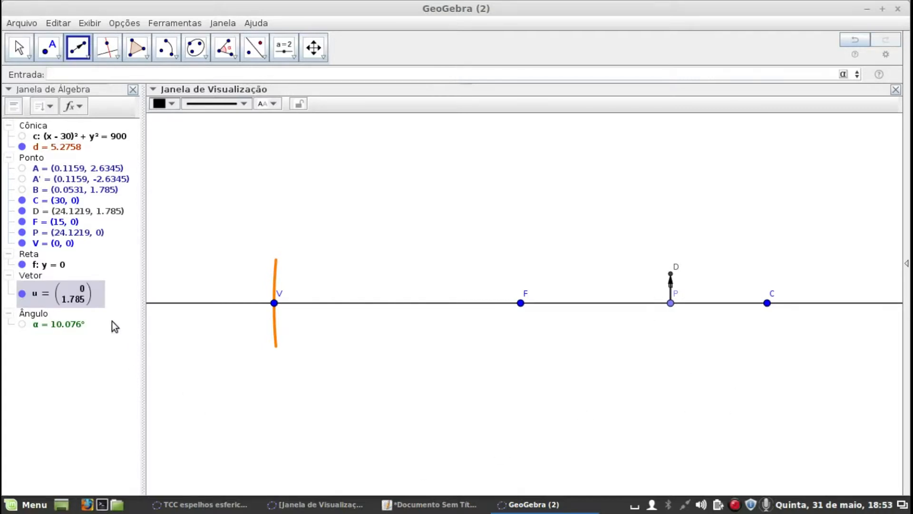
Turn off the label of vector u and enter Objeto as its caption in its properties
right_click(60, 295)
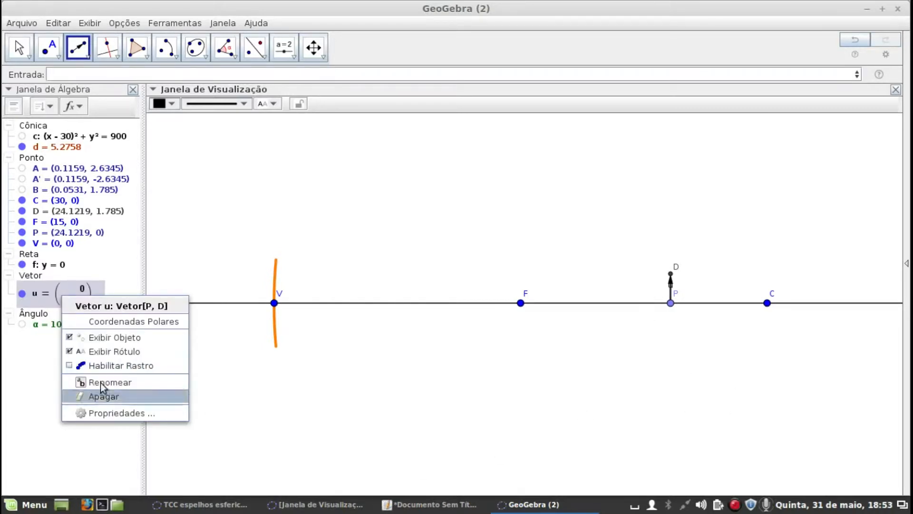
left_click(72, 352)
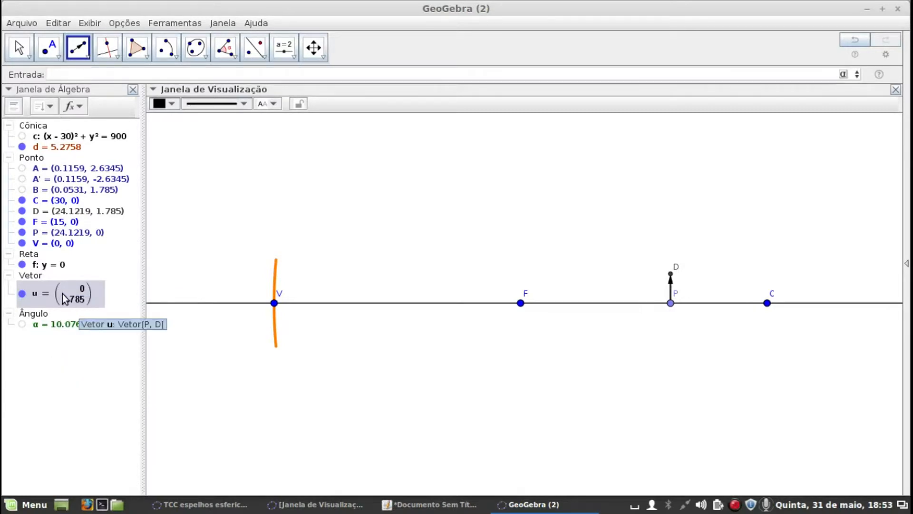
right_click(65, 300)
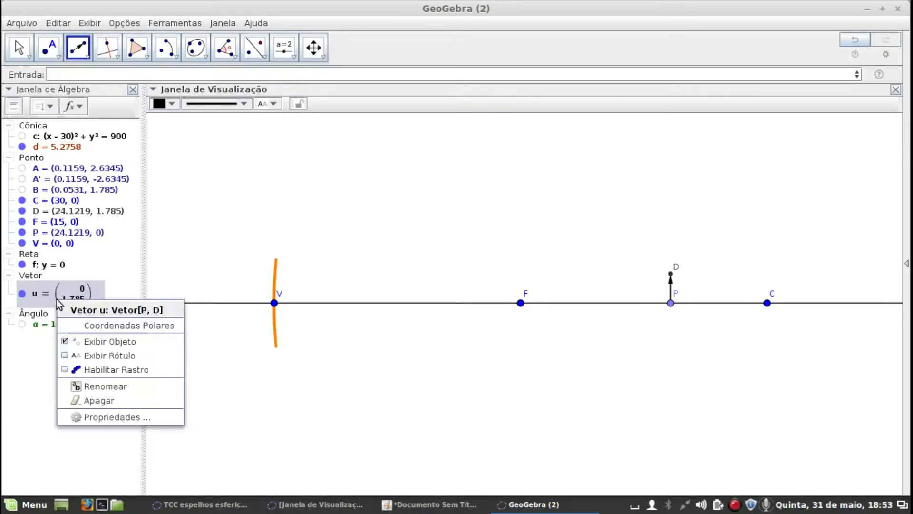
left_click(134, 419)
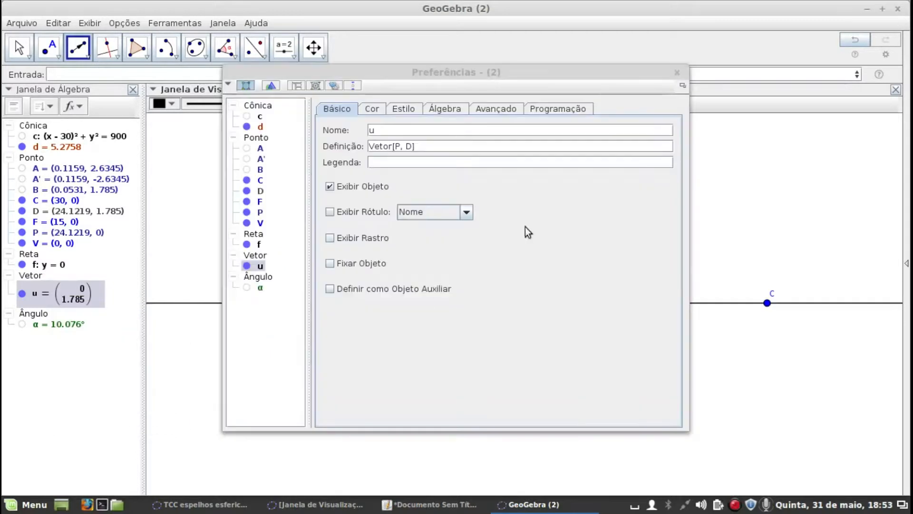
left_click(400, 167)
type("0")
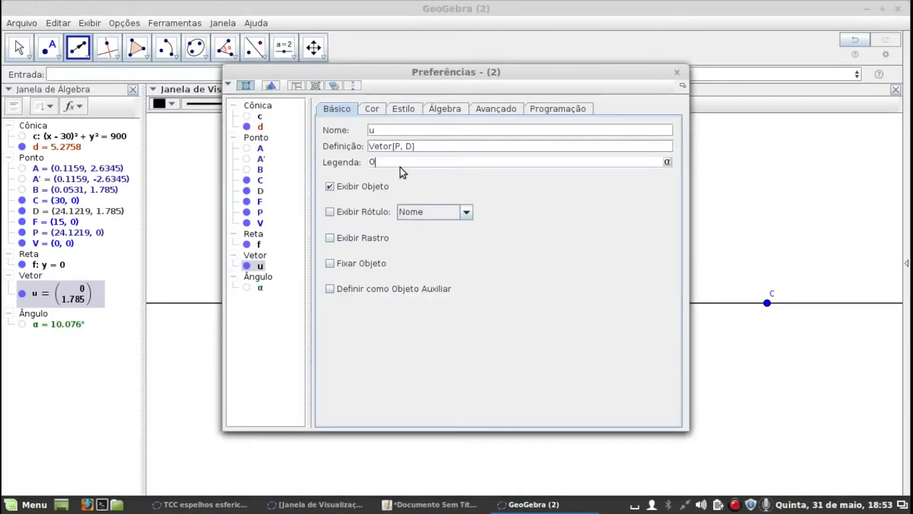
type("bjeto")
Color vector u red (255, 0, 0), increase its line thickness, and leave the properties and the Vector tool
left_click(371, 109)
left_click(344, 135)
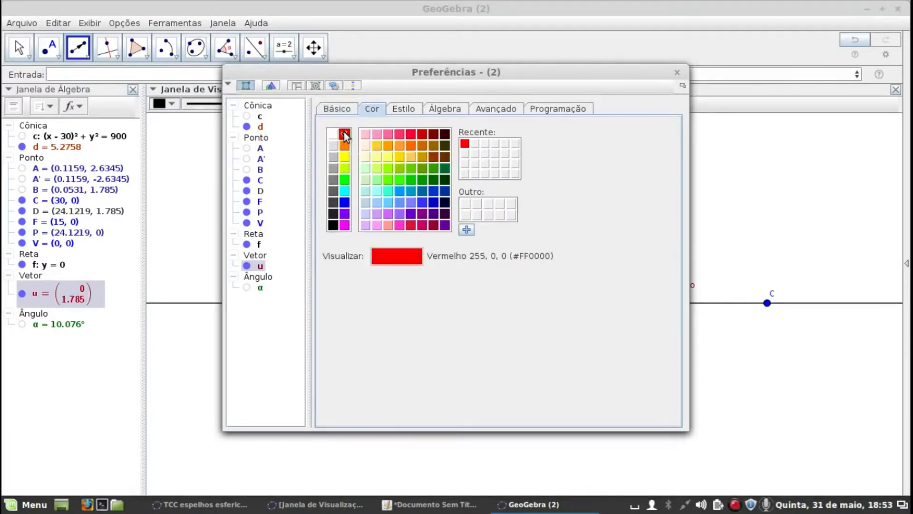
left_click(412, 111)
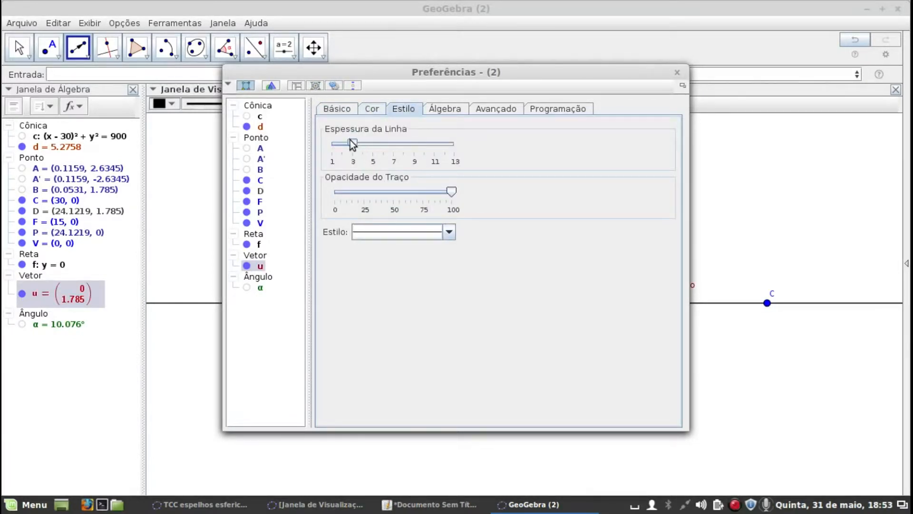
left_click_drag(378, 143, 372, 147)
left_click(677, 72)
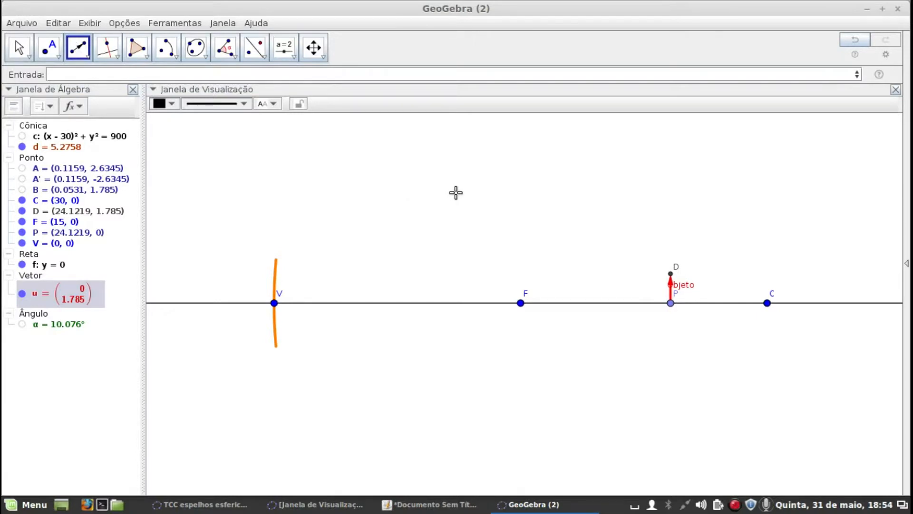
key("Escape")
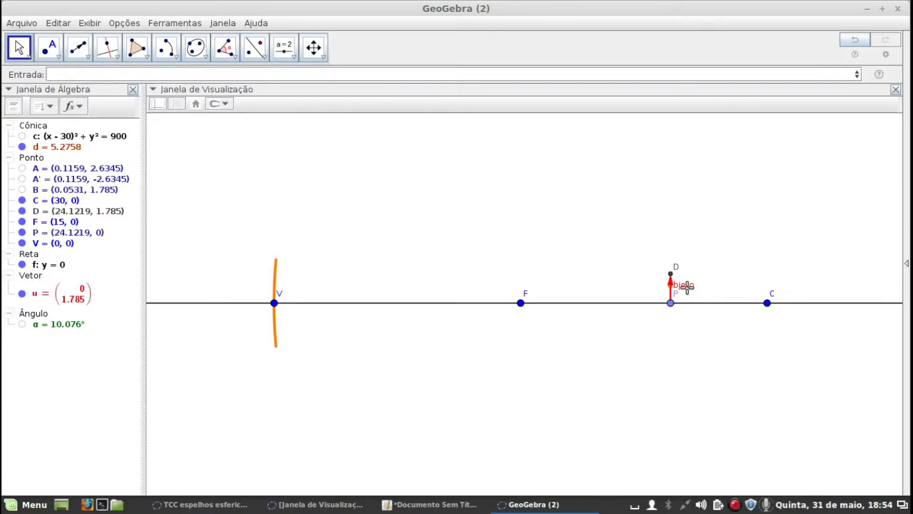
Hide point D at the tip of the vector
left_click(25, 212)
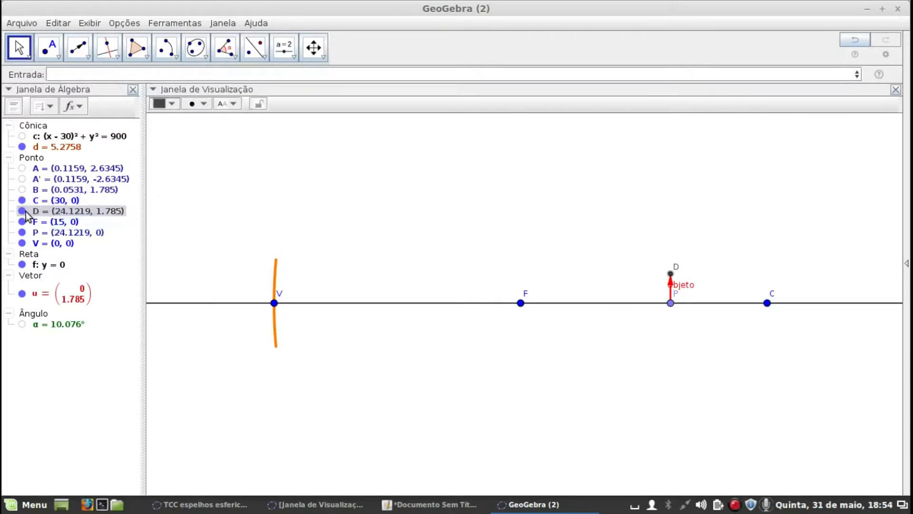
left_click(23, 211)
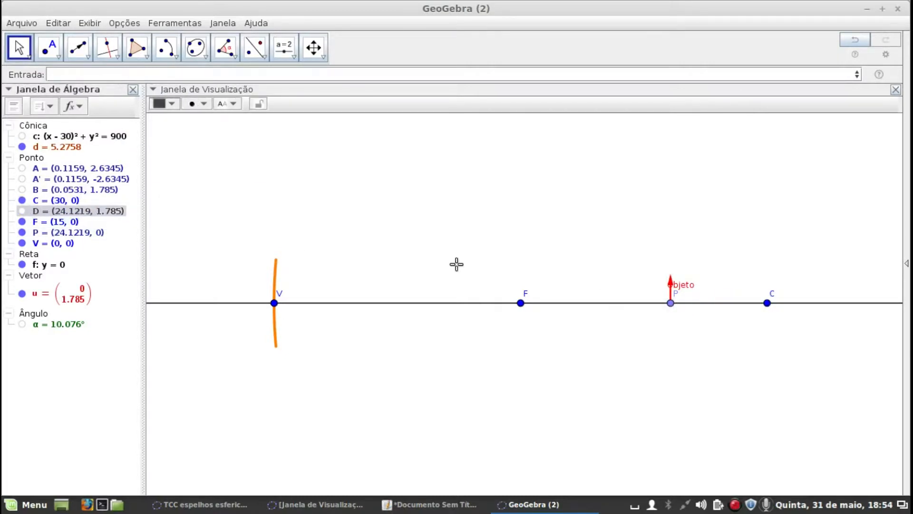
Color point P red, then move its label below the axis and the Objeto label clear of the arrow
left_click(672, 303)
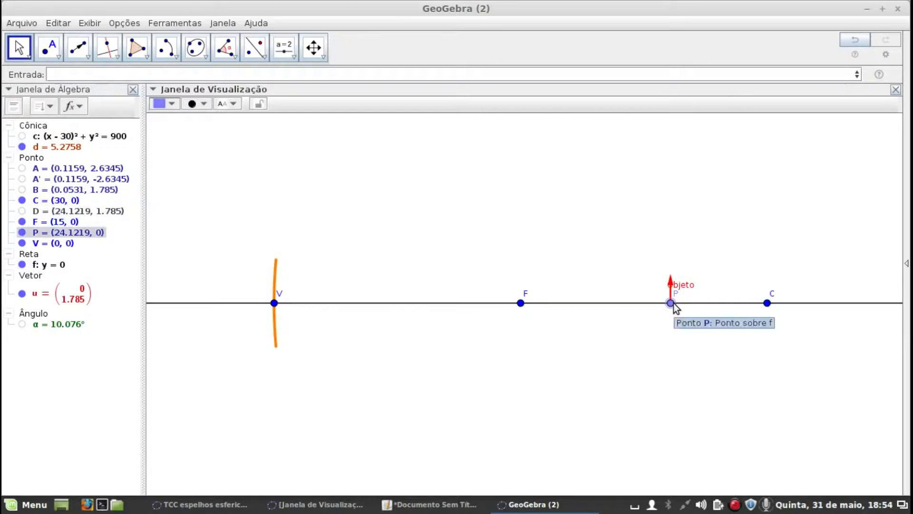
left_click(170, 102)
left_click(157, 119)
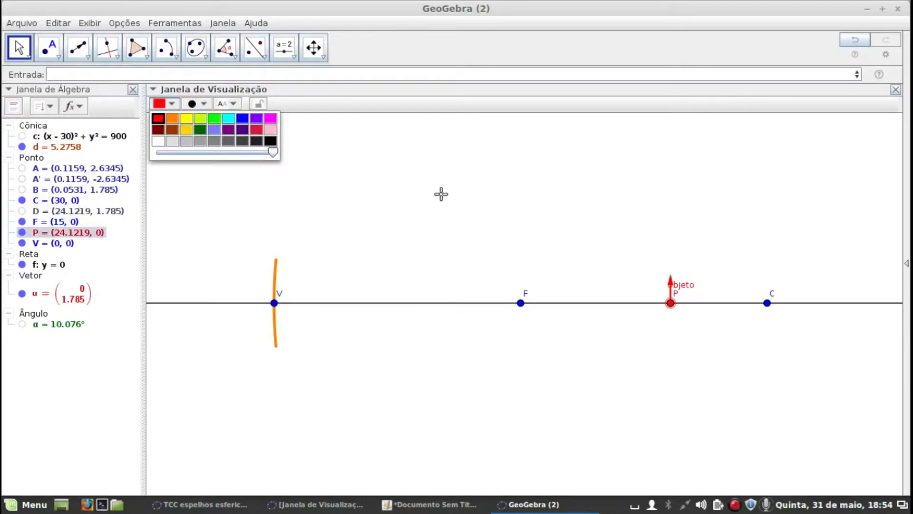
left_click(675, 298)
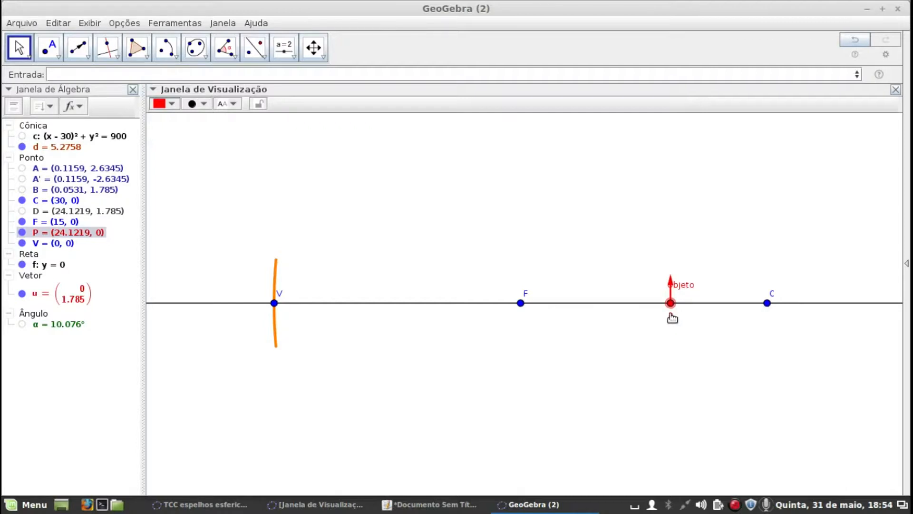
left_click_drag(678, 287, 685, 290)
Show points B and D again in the drawing
left_click(24, 190)
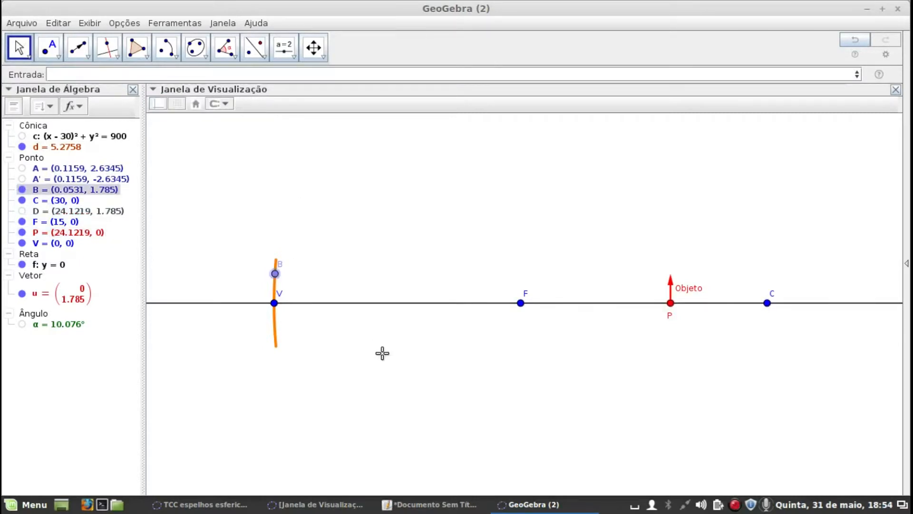
scroll(375, 349, "down", 1)
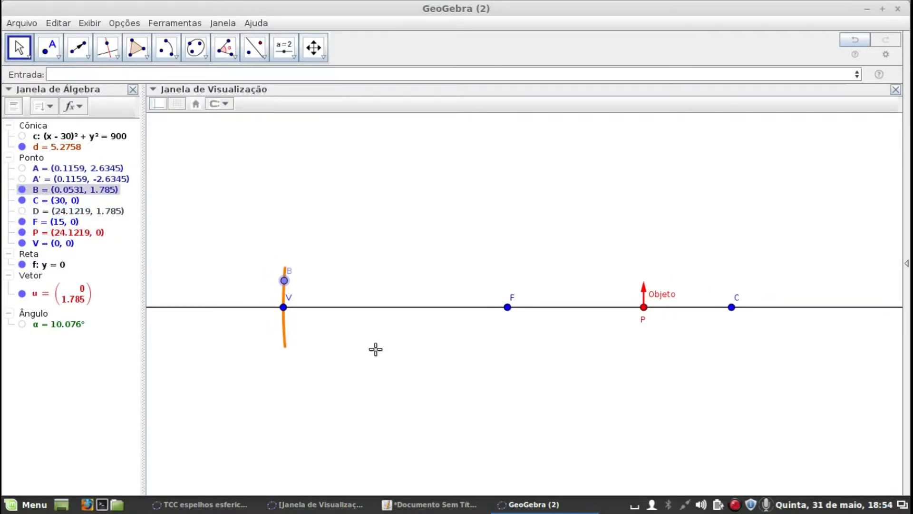
scroll(376, 349, "up", 1)
left_click(22, 211)
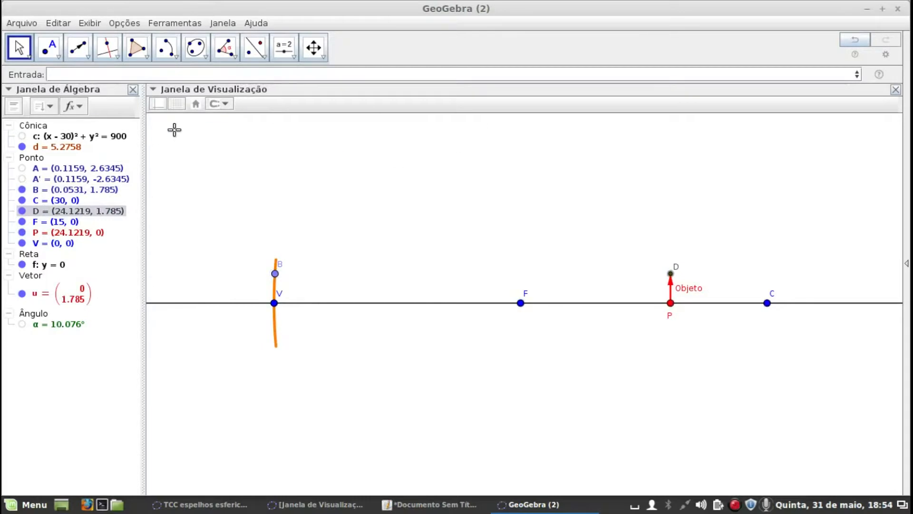
Draw a line through point B on the mirror and point D at the object's tip, then leave the Line tool
left_click(116, 54)
left_click(87, 58)
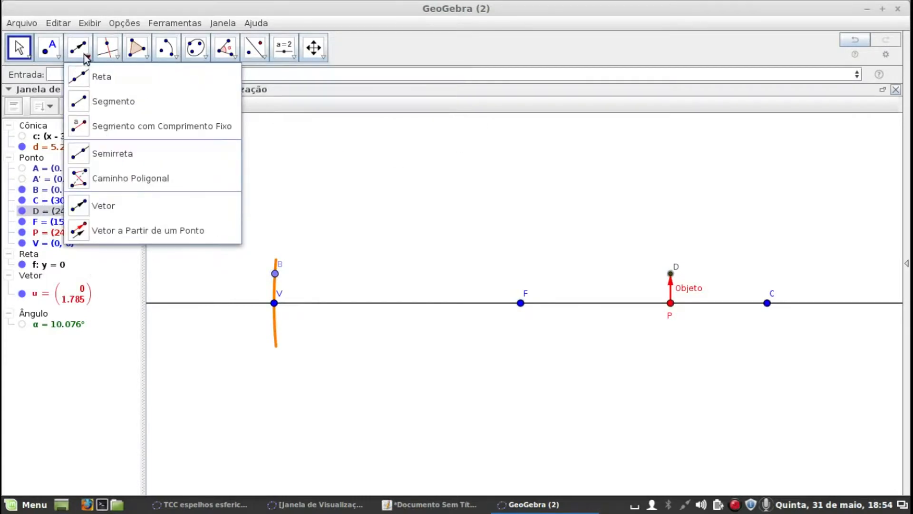
left_click(80, 103)
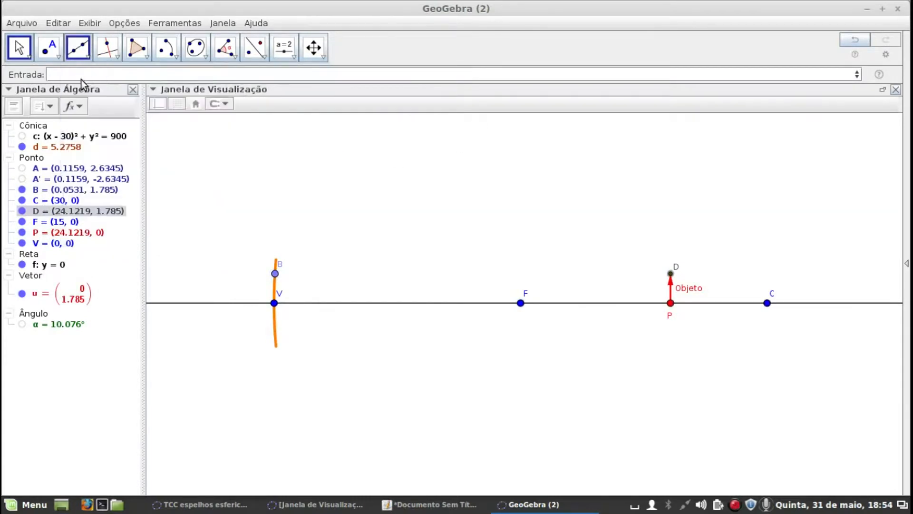
left_click(275, 275)
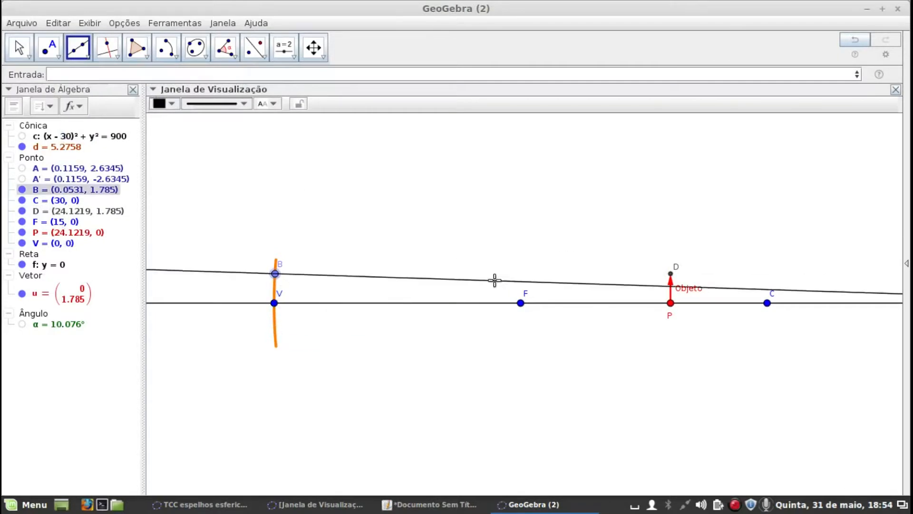
left_click(671, 274)
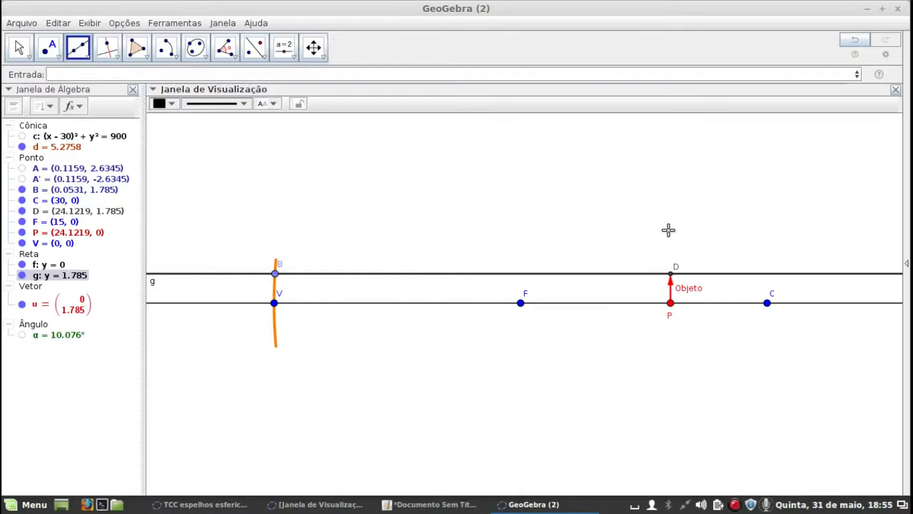
left_click(29, 52)
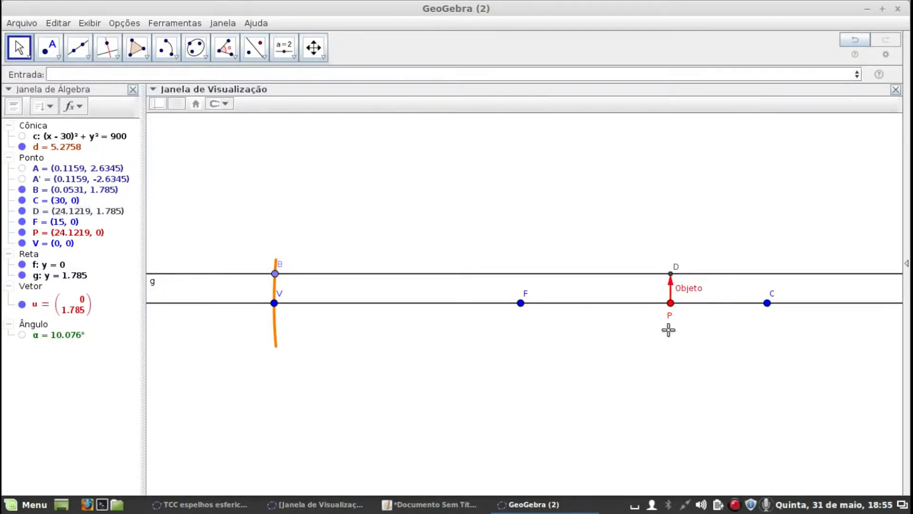
Move point B along the mirror arc to a height of about 1.88 and point P along the axis to about x = 22.74
left_click(275, 274)
mouse_move(275, 276)
left_mouse_down()
mouse_move(275, 267)
mouse_move(276, 284)
mouse_move(276, 272)
left_mouse_up()
left_click_drag(670, 304, 724, 322)
left_click_drag(402, 301, 648, 301)
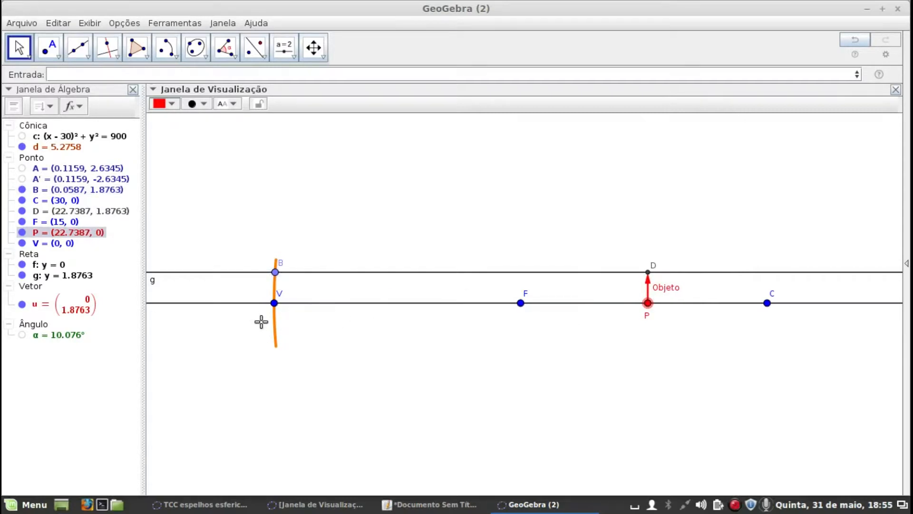
Draw a segment from point D at the object's tip to point B on the mirror
scroll(261, 320, "up", 3)
scroll(317, 274, "up", 1)
scroll(317, 274, "up", 1)
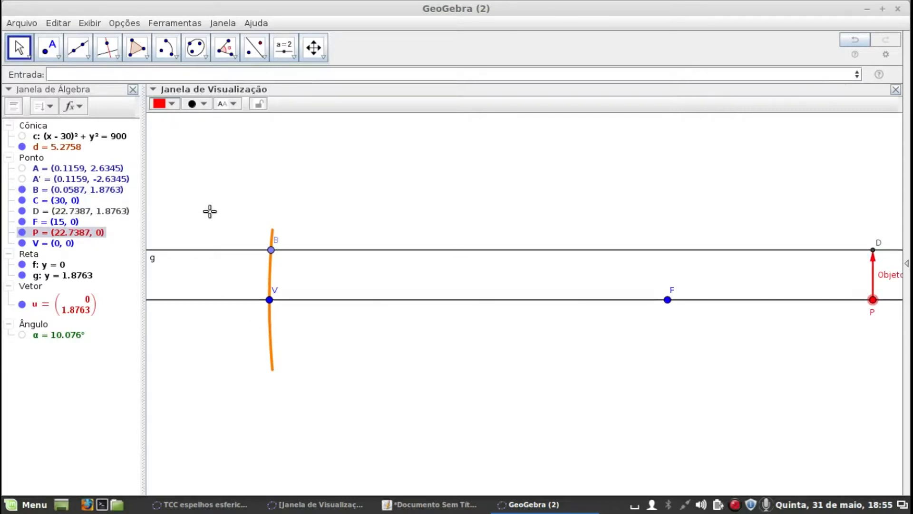
left_click_drag(321, 218, 414, 219)
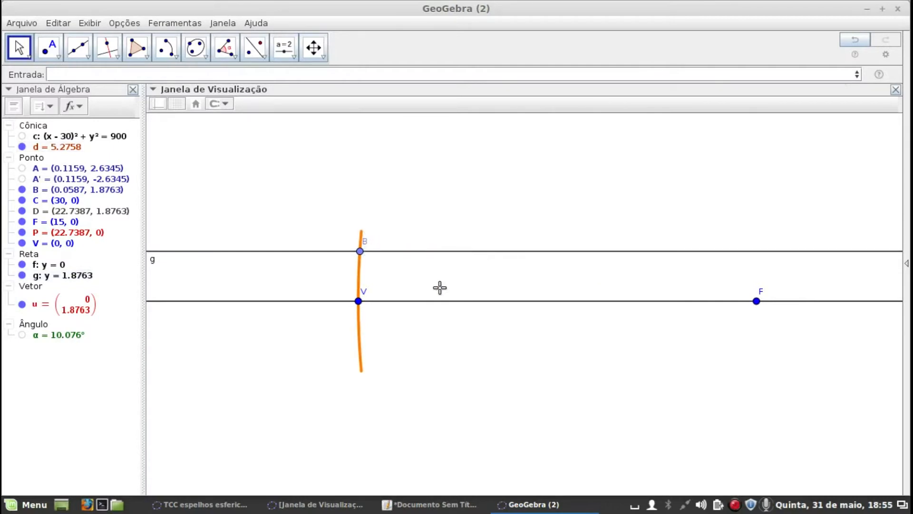
scroll(399, 282, "down", 4)
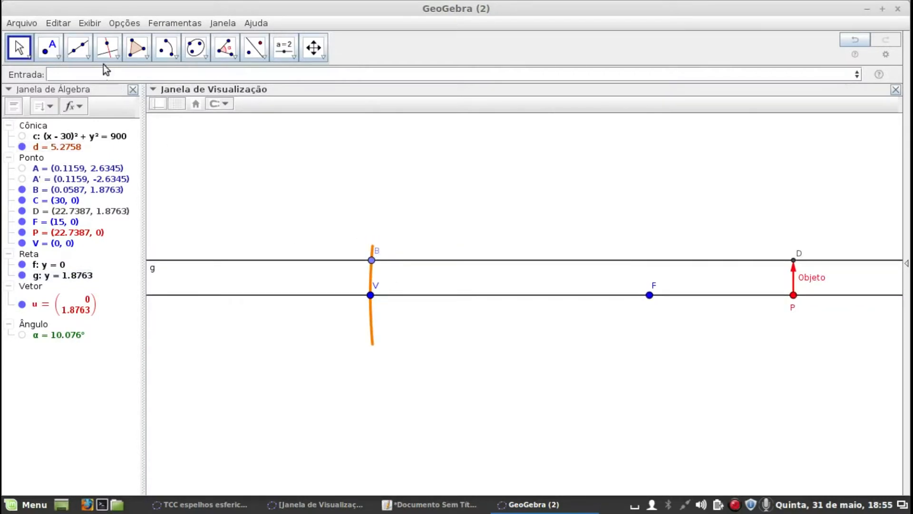
left_click(78, 51)
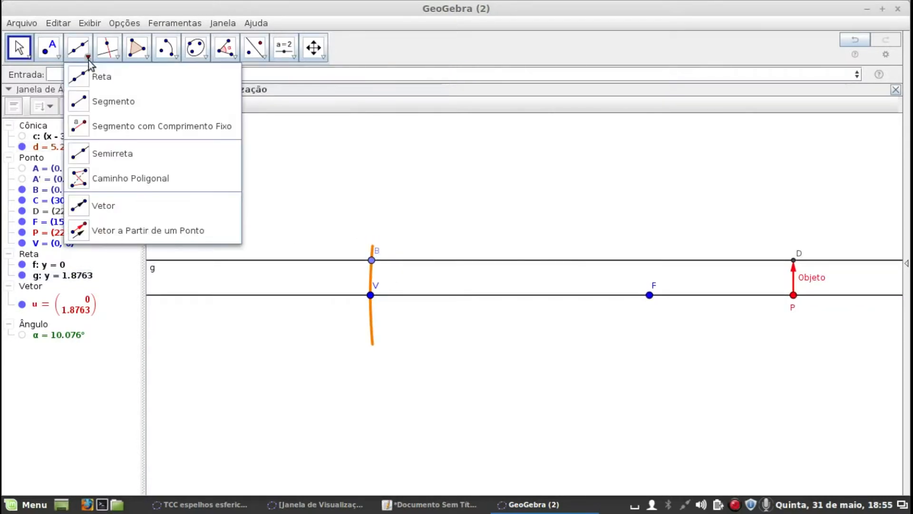
left_click(80, 104)
left_click(793, 260)
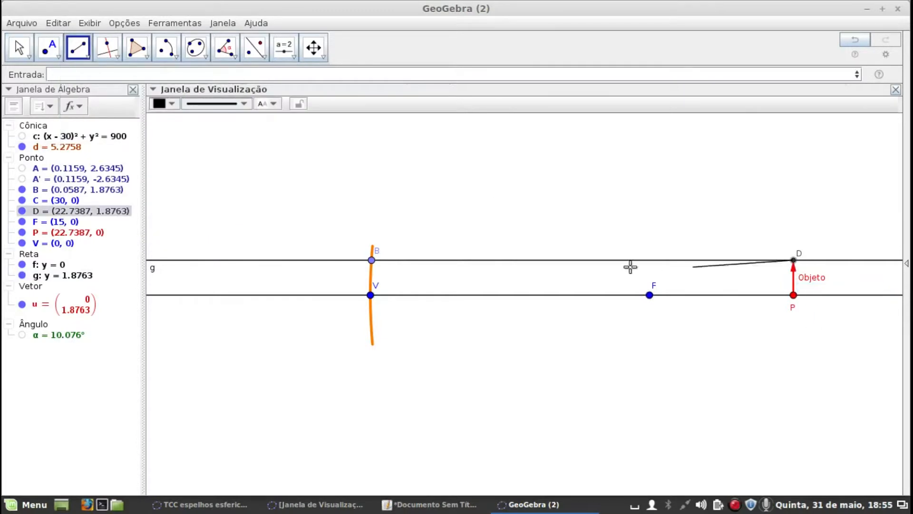
left_click(372, 260)
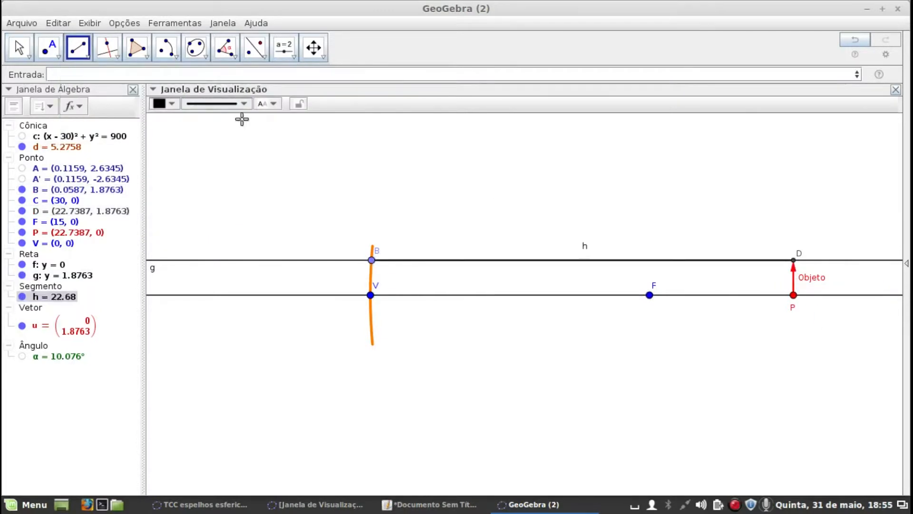
Color the new segment DB orange (Laranja) and leave the Segment tool
left_click(176, 102)
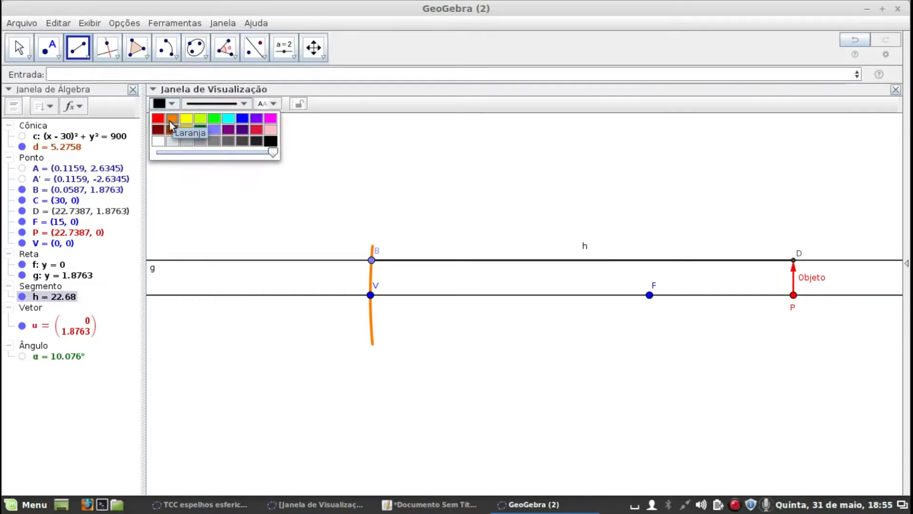
left_click(172, 120)
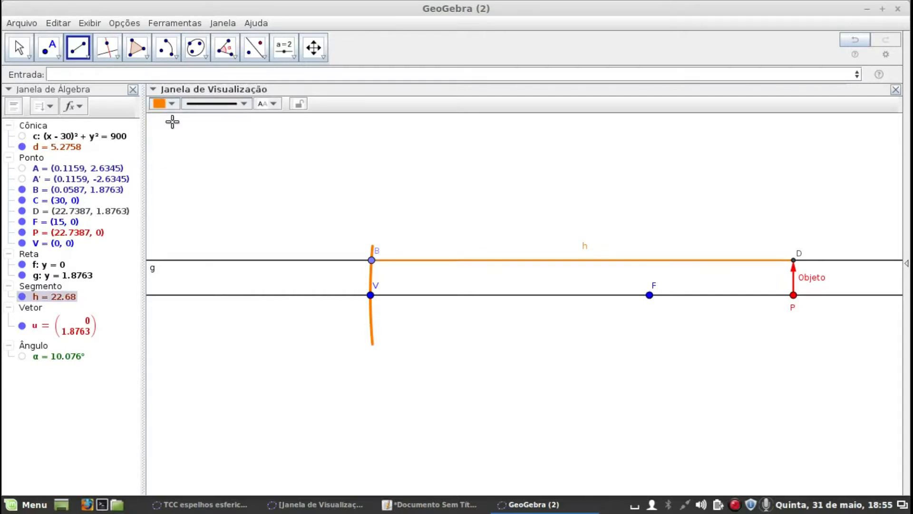
key("Escape")
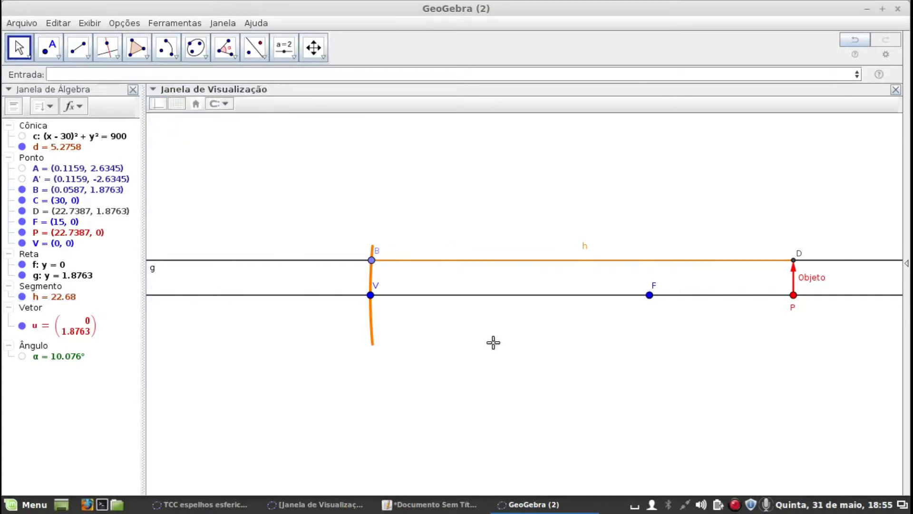
Recolor the mirror arc d brown and deselect it
left_click(372, 322)
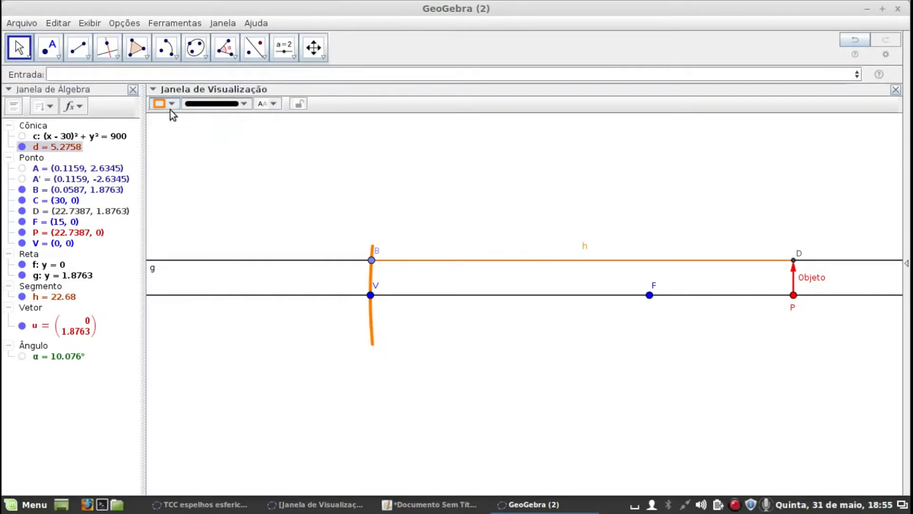
left_click(170, 106)
left_click(170, 130)
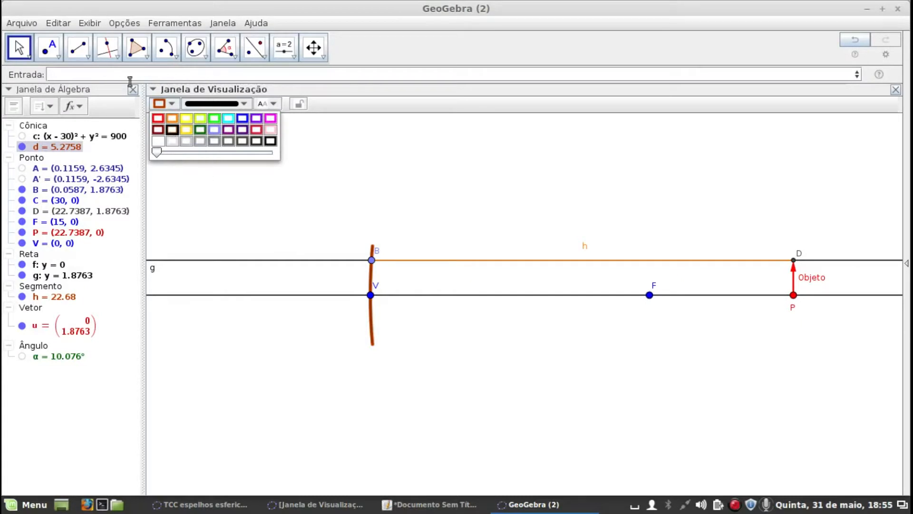
left_click(29, 48)
left_click(525, 376)
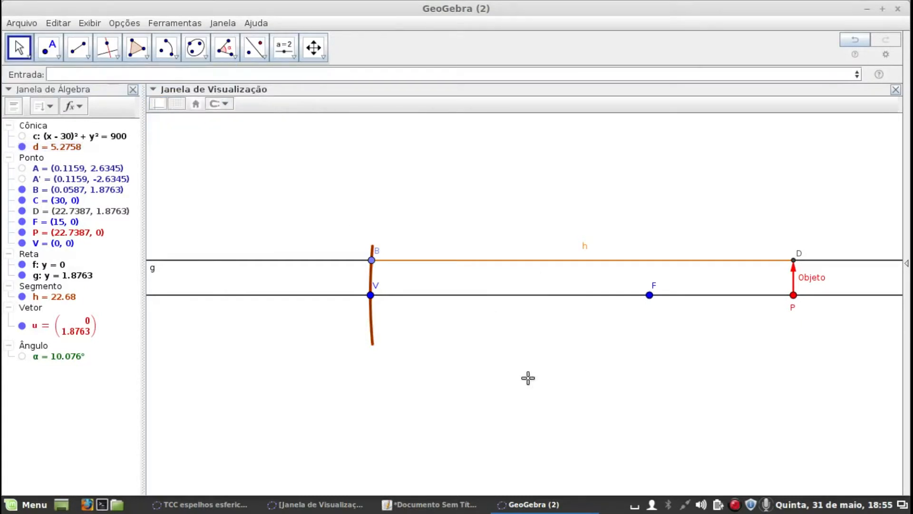
Give line g through B and D a short-dashed line style and a gray color
left_click(313, 260)
left_click(213, 108)
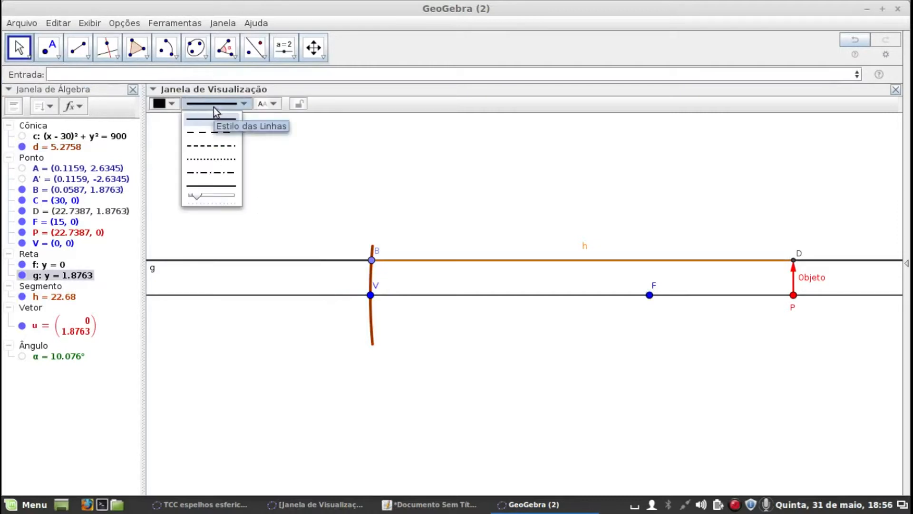
left_click(209, 146)
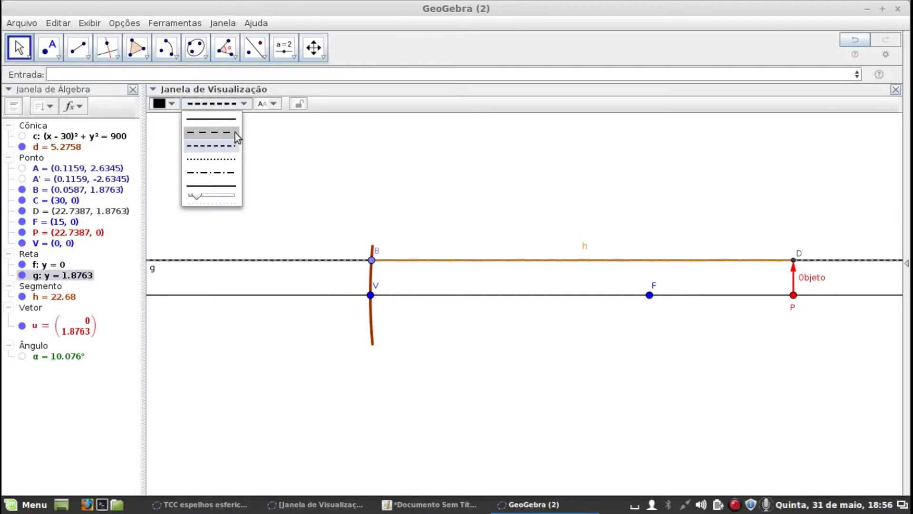
left_click(174, 103)
left_click(217, 143)
left_click(509, 379)
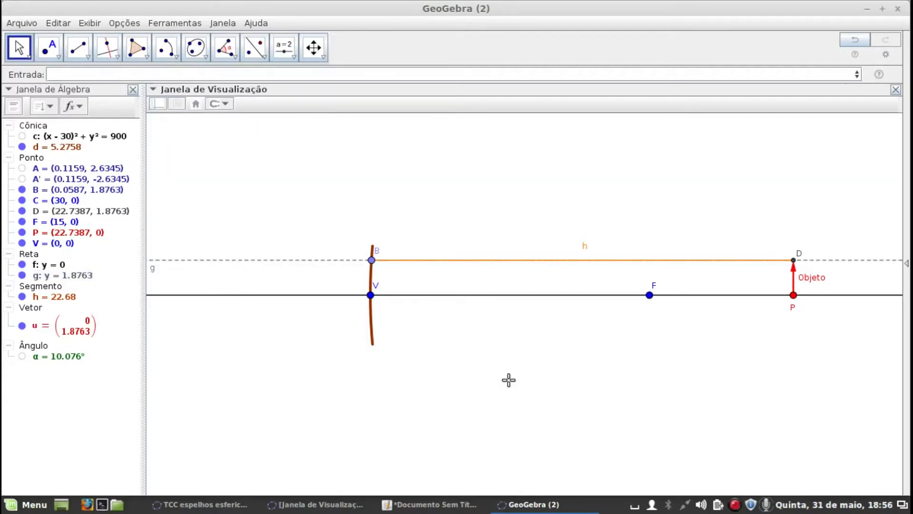
Style segment h with line thickness 5 and a single-arrow decoration, and hide its label
right_click(635, 261)
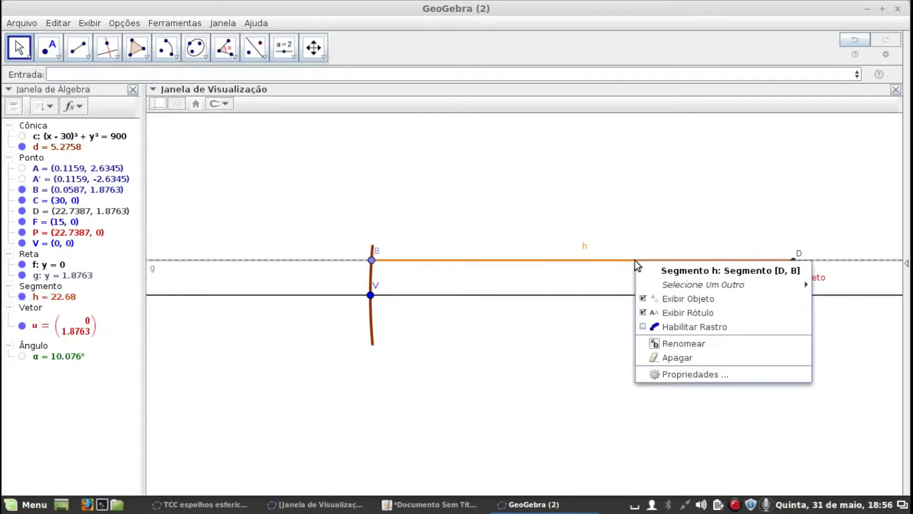
left_click(678, 376)
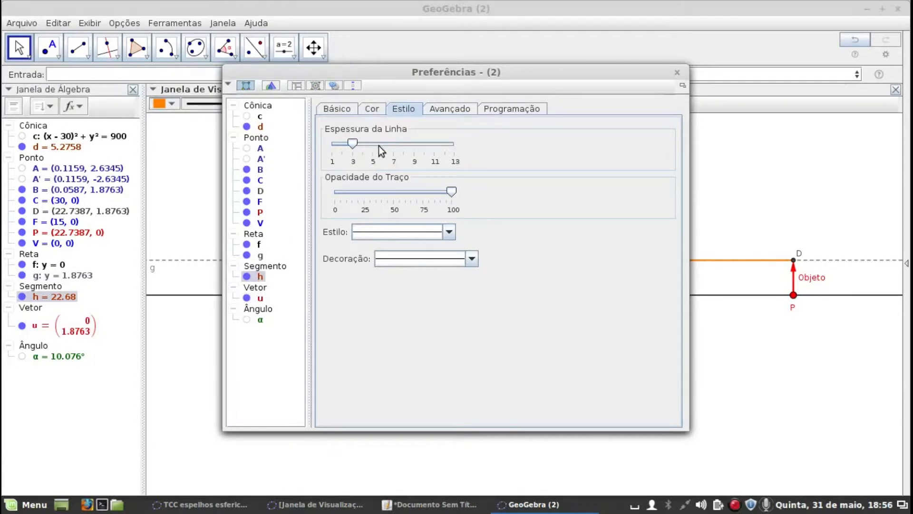
left_click_drag(363, 143, 374, 144)
left_click(374, 109)
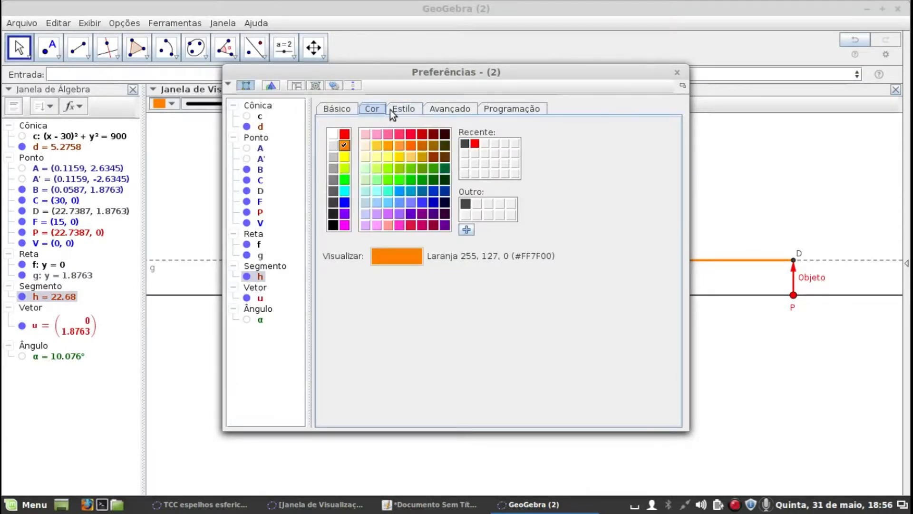
left_click(394, 109)
left_click(424, 261)
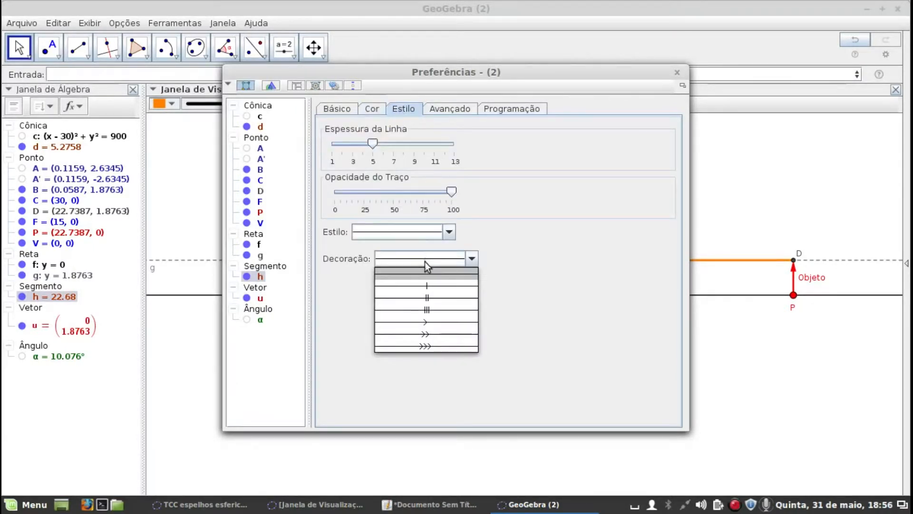
left_click(435, 325)
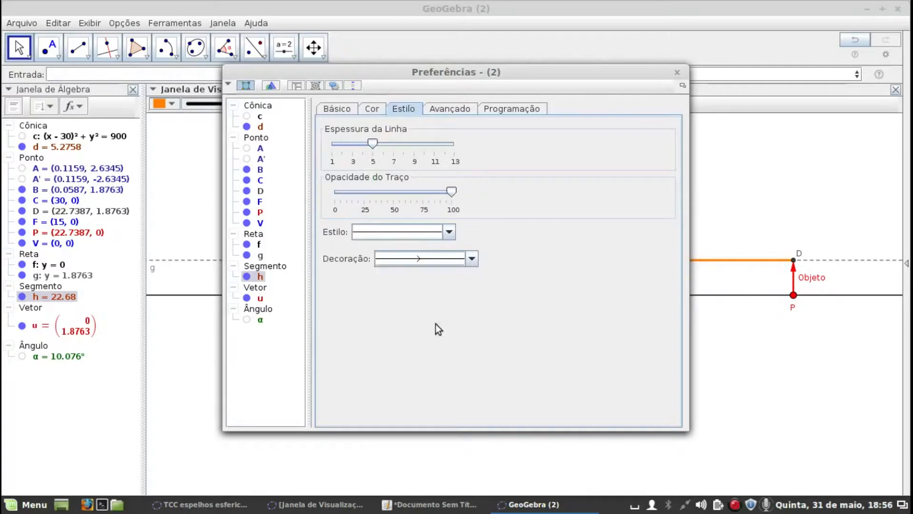
left_click(676, 72)
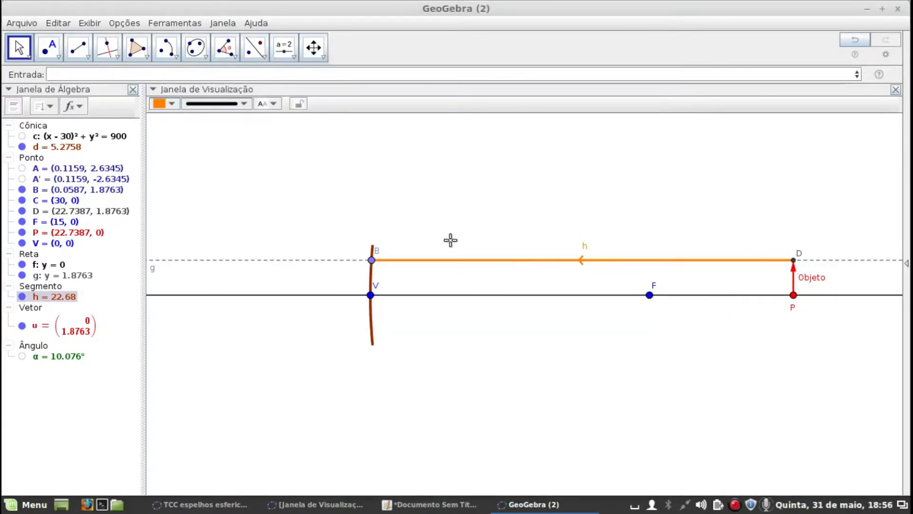
right_click(566, 262)
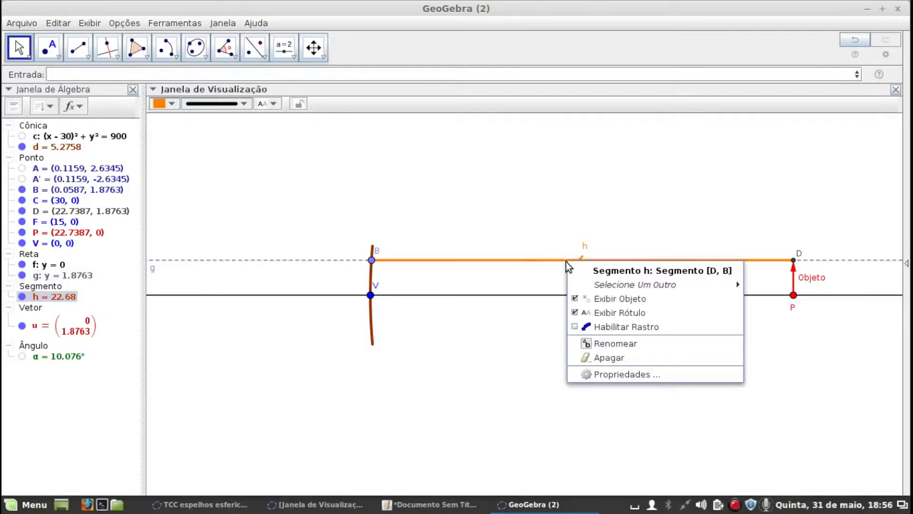
left_click(577, 312)
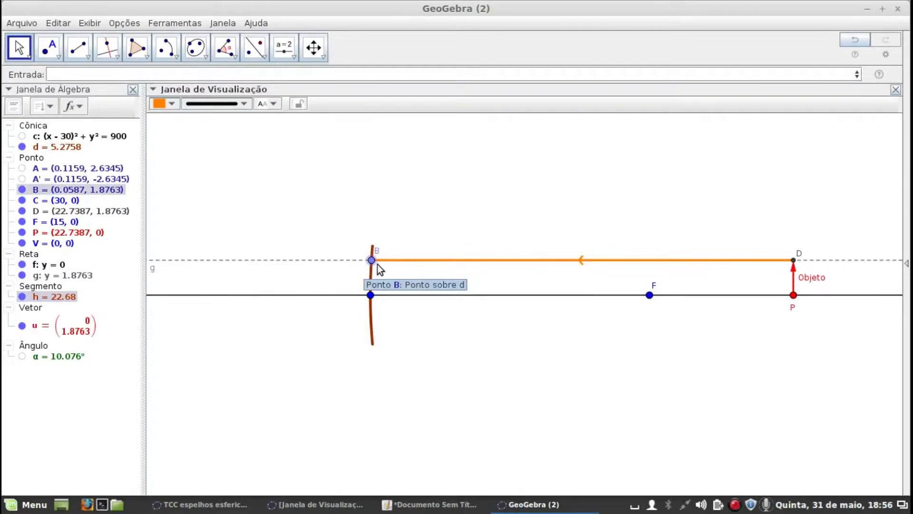
Construct the tangent line to mirror arc d at point B
left_click(313, 47)
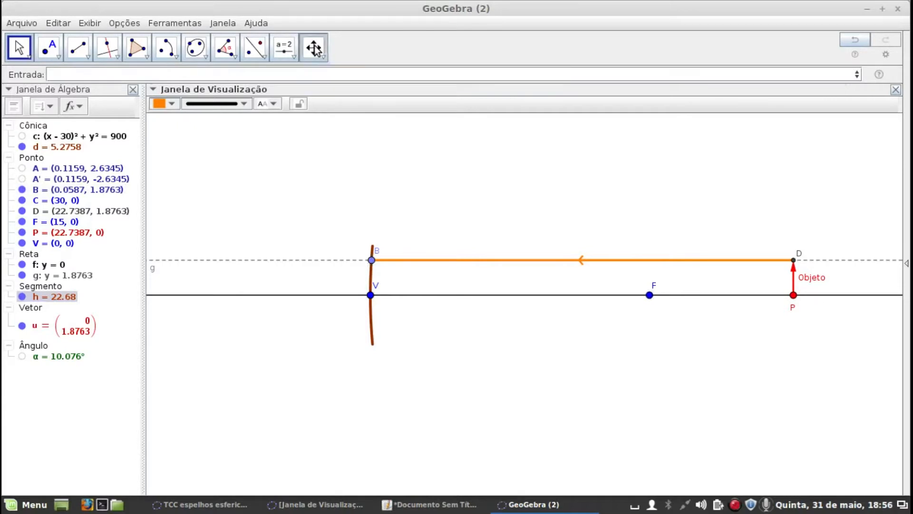
left_click_drag(605, 212, 517, 207)
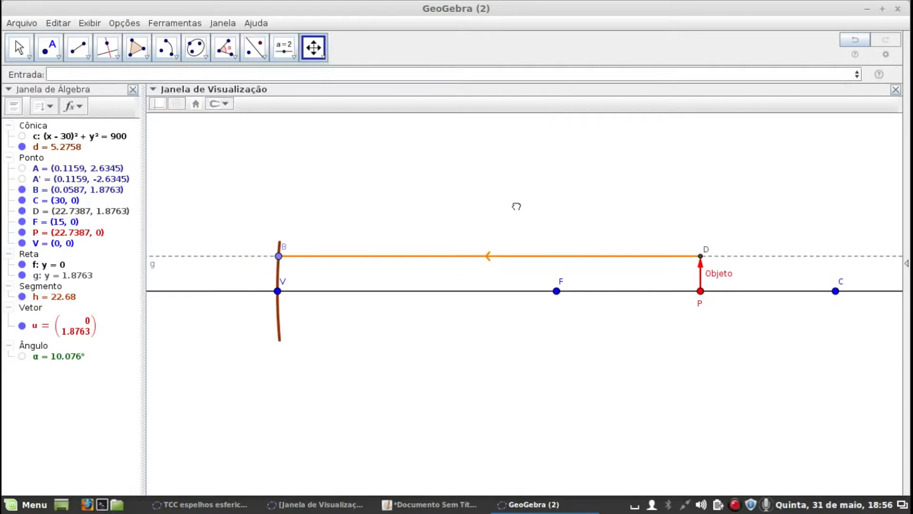
left_click(115, 56)
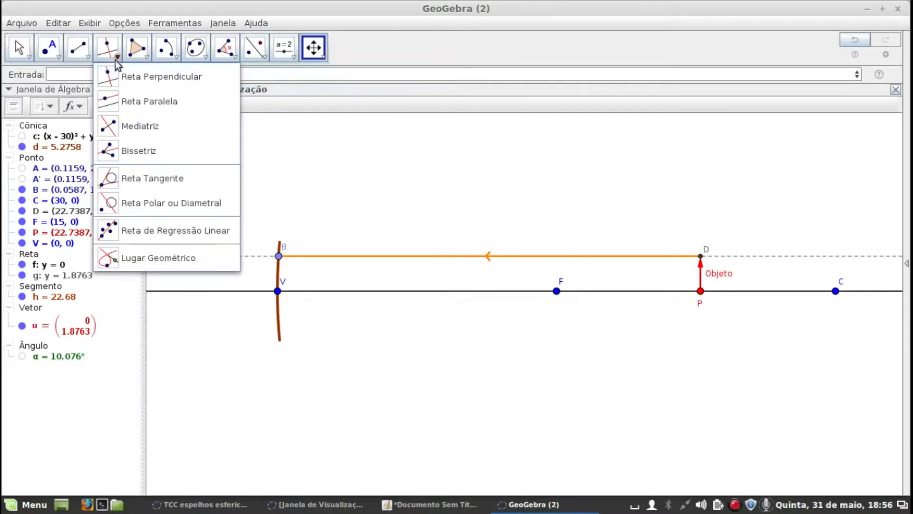
left_click(107, 180)
scroll(269, 258, "up", 10)
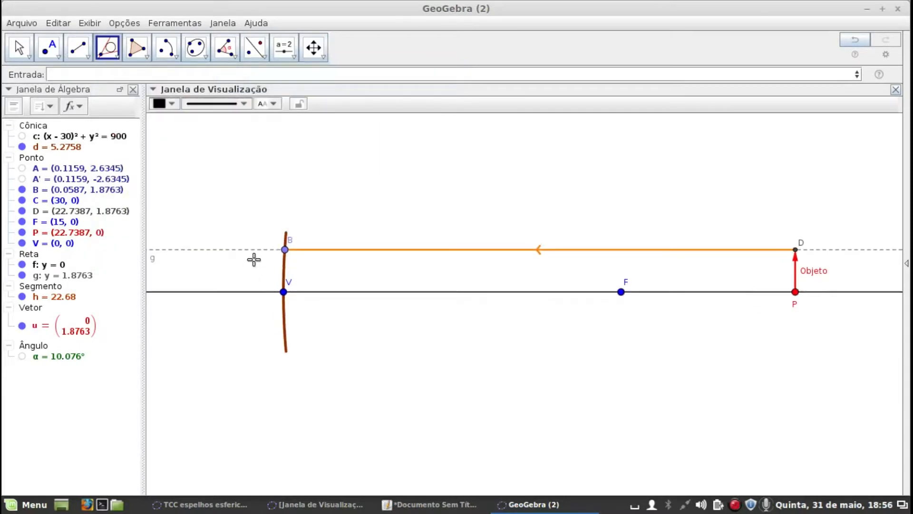
scroll(265, 249, "down", 2)
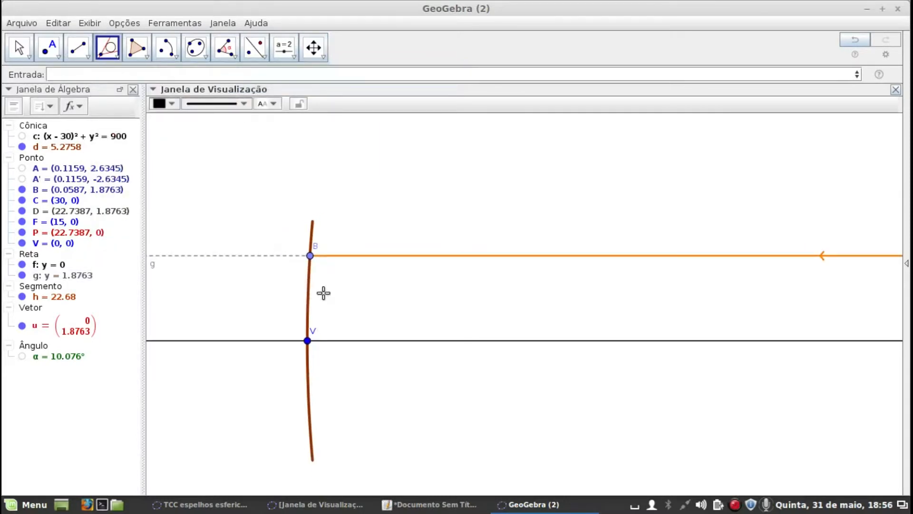
left_click(312, 245)
Copy the gray dashed visual style of line g onto the tangent line i
left_click(210, 105)
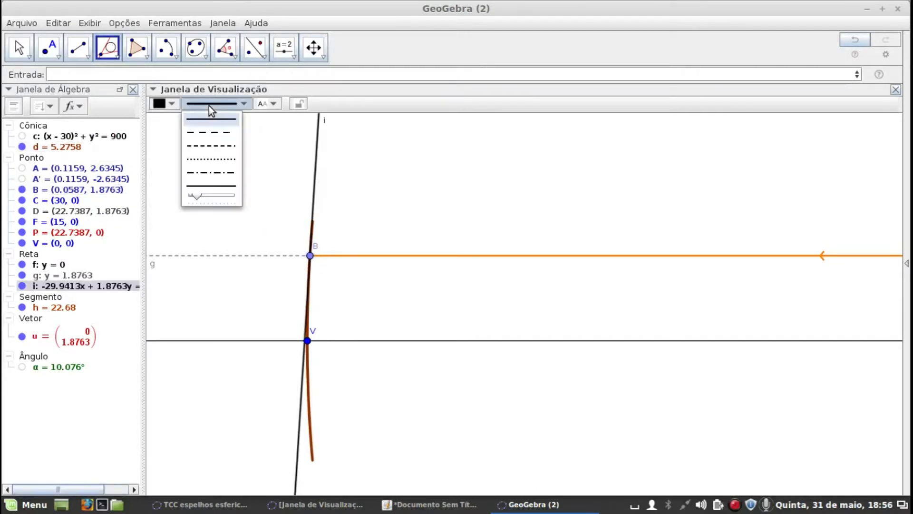
left_click(319, 58)
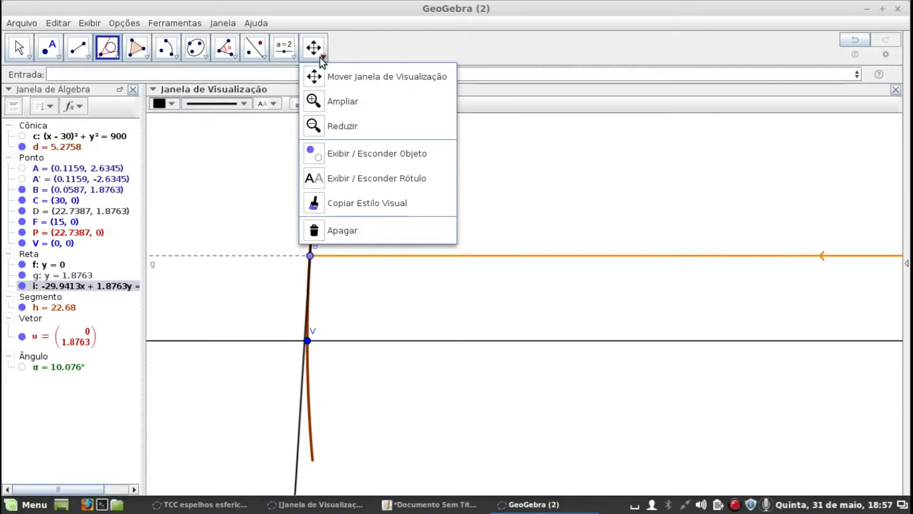
left_click(318, 208)
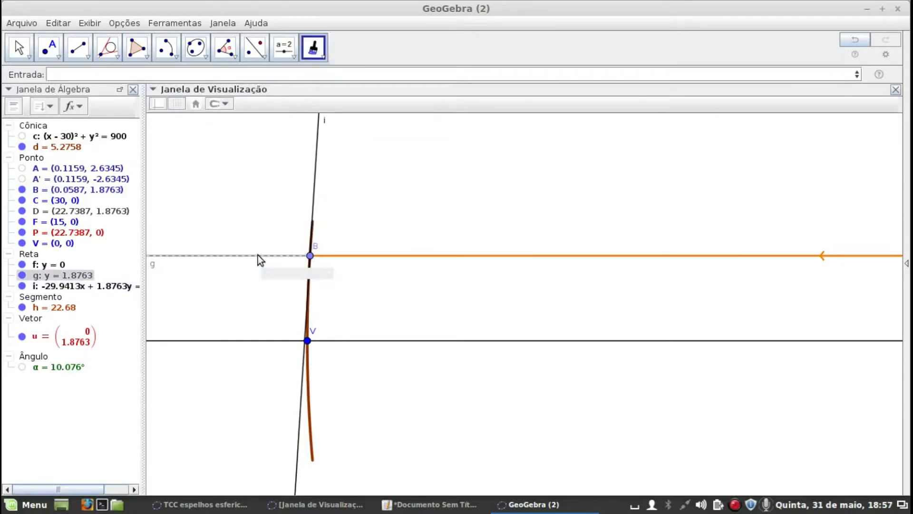
left_click(315, 159)
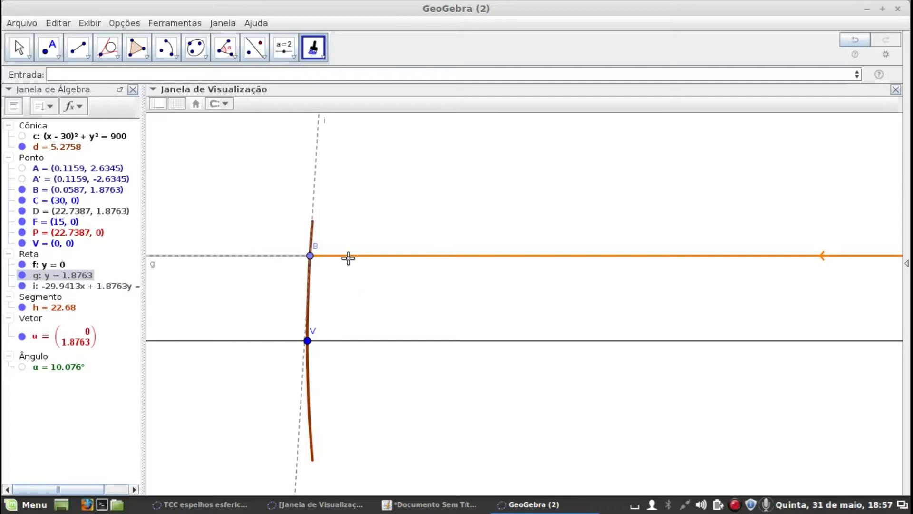
Construct the line through B perpendicular to the tangent line i
left_click(109, 53)
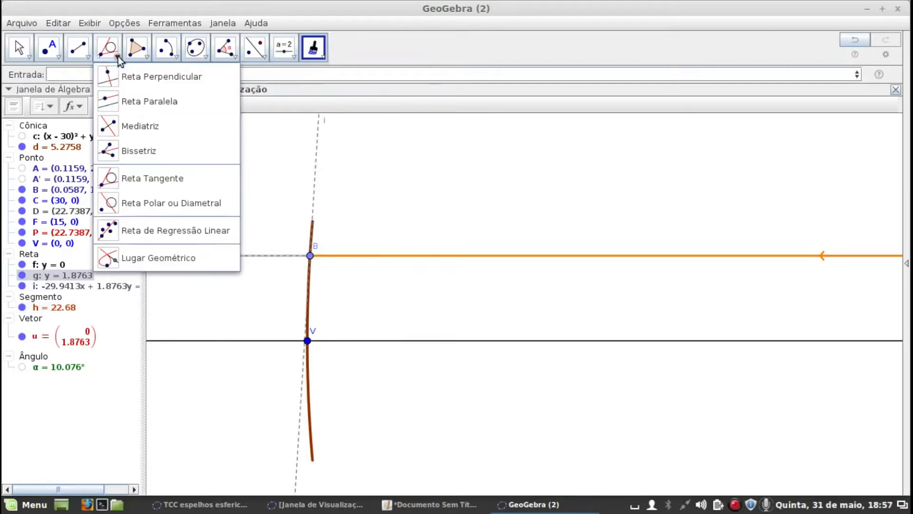
left_click(111, 76)
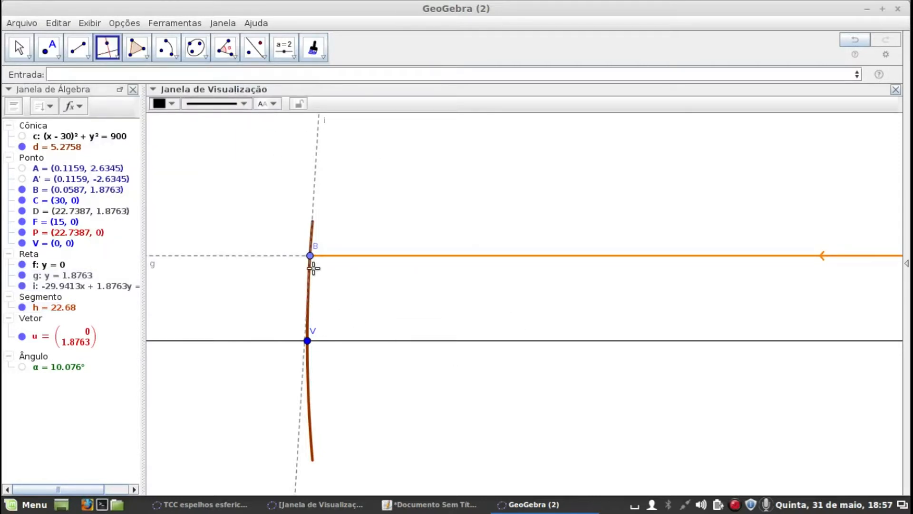
left_click(311, 259)
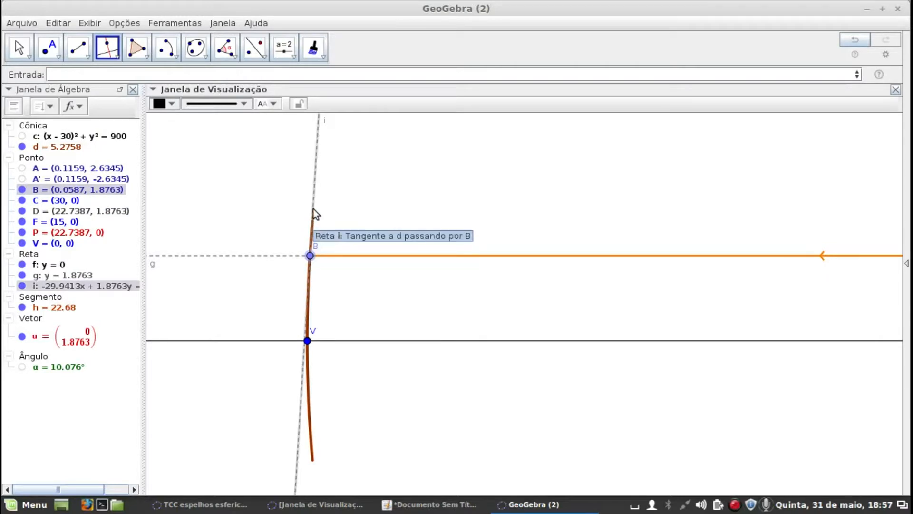
left_click(313, 209)
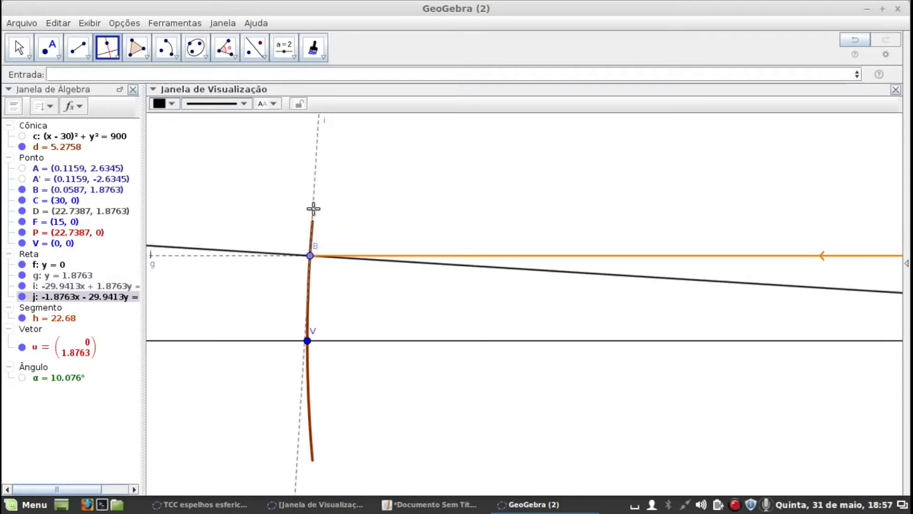
Copy the visual style of tangent i onto the perpendicular line j through B
left_click(313, 48)
left_click(314, 190)
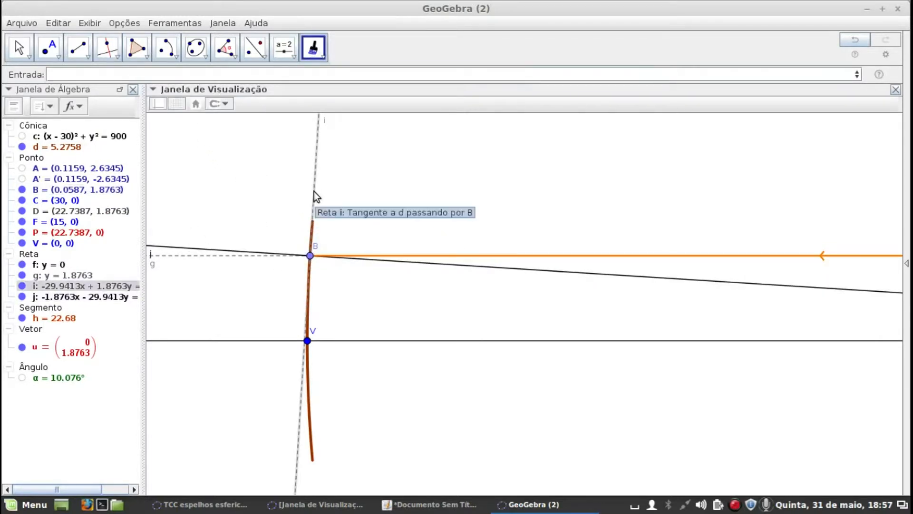
left_click(510, 275)
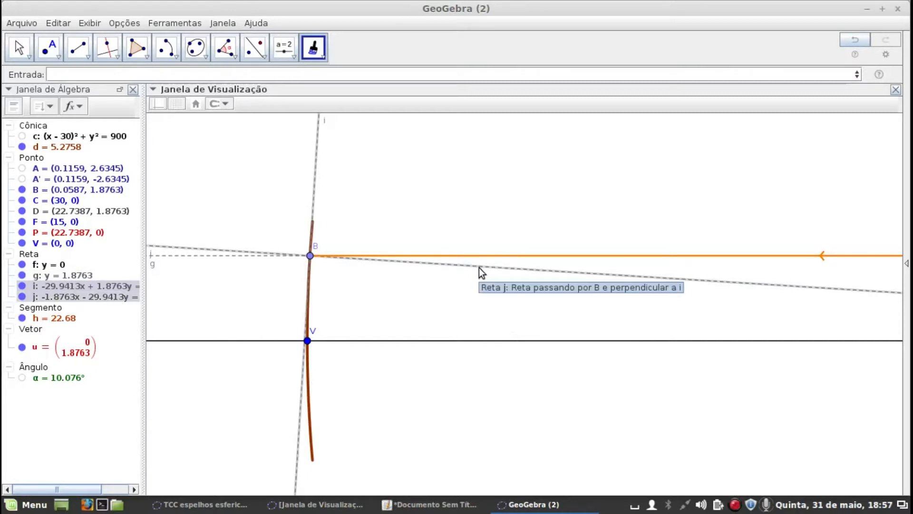
Reflect line g across the normal line j and leave the reflection tool
left_click(255, 48)
left_click(254, 50)
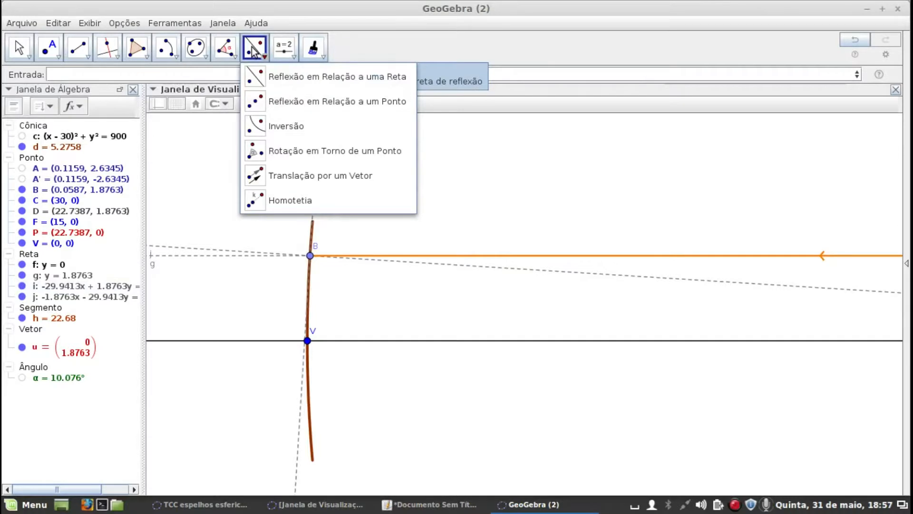
left_click(252, 51)
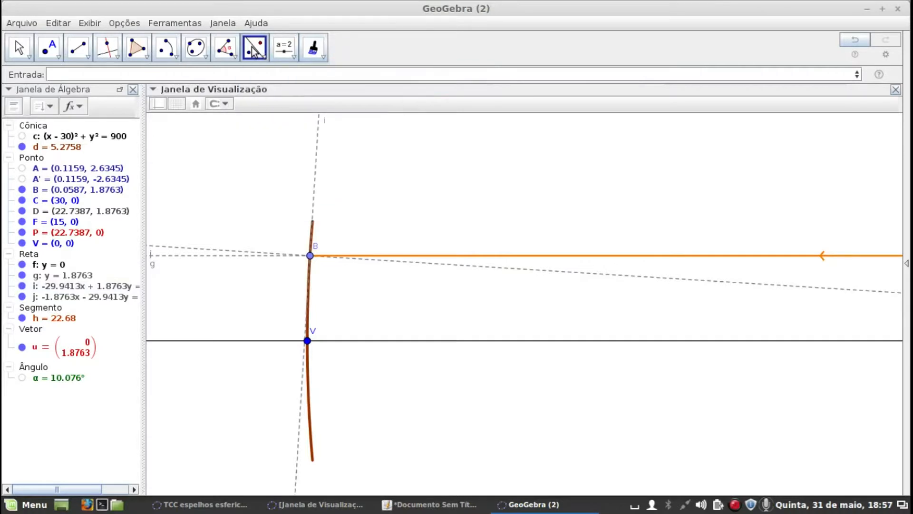
left_click(176, 257)
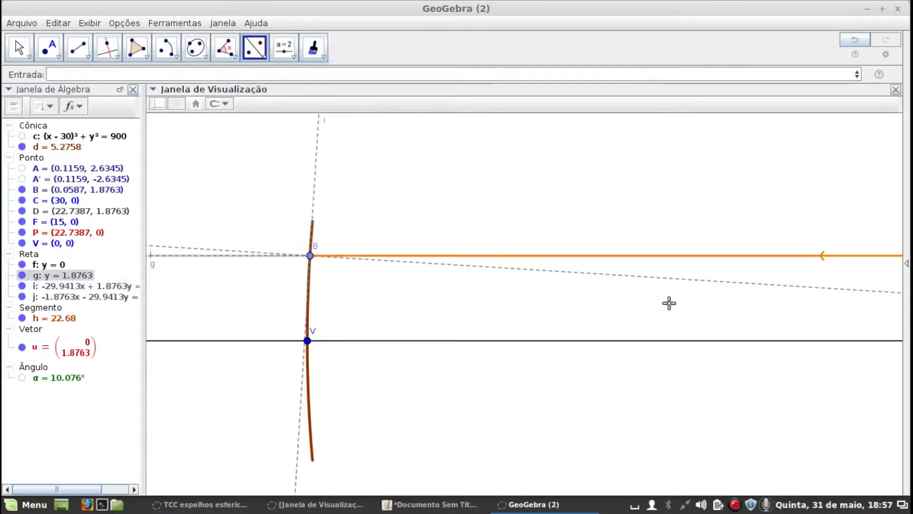
left_click(672, 277)
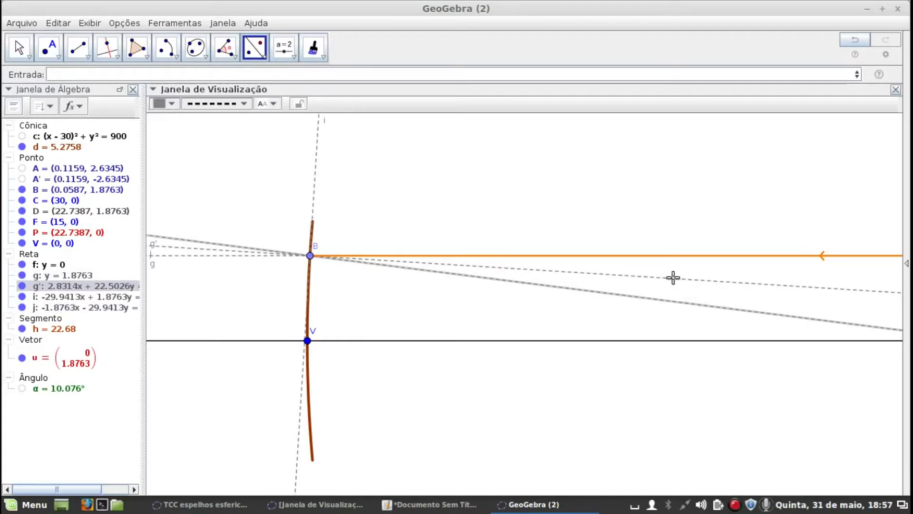
scroll(730, 352, "down", 3)
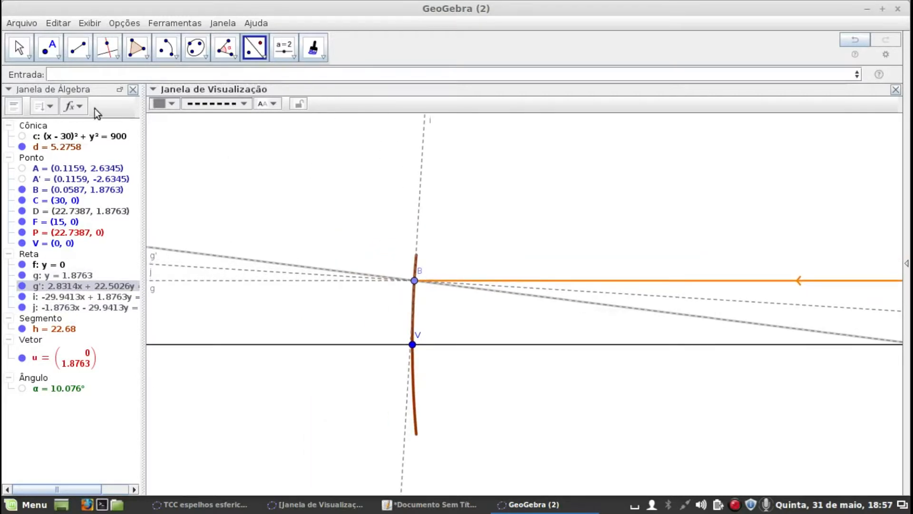
left_click(19, 47)
Examine closely where the reflected line g' crosses the principal axis relative to focus F
left_click_drag(592, 242, 450, 212)
scroll(775, 373, "up", 2)
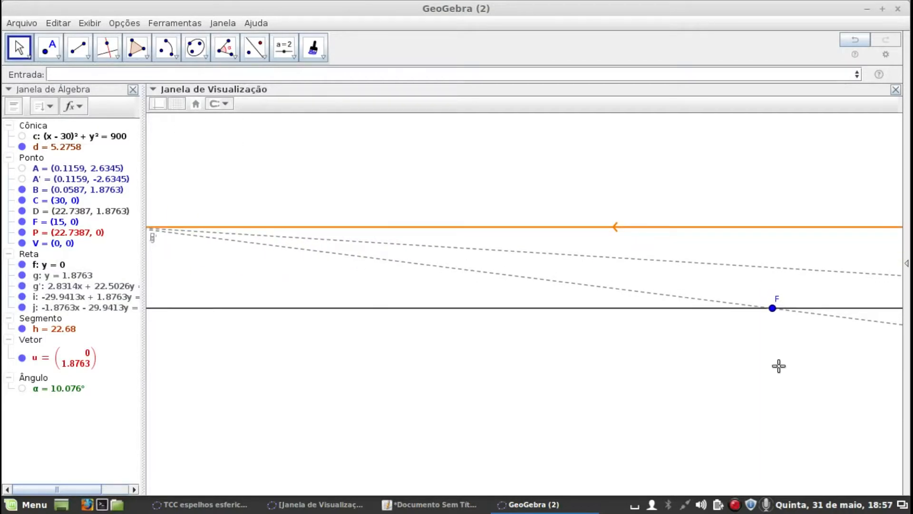
scroll(778, 366, "up", 5)
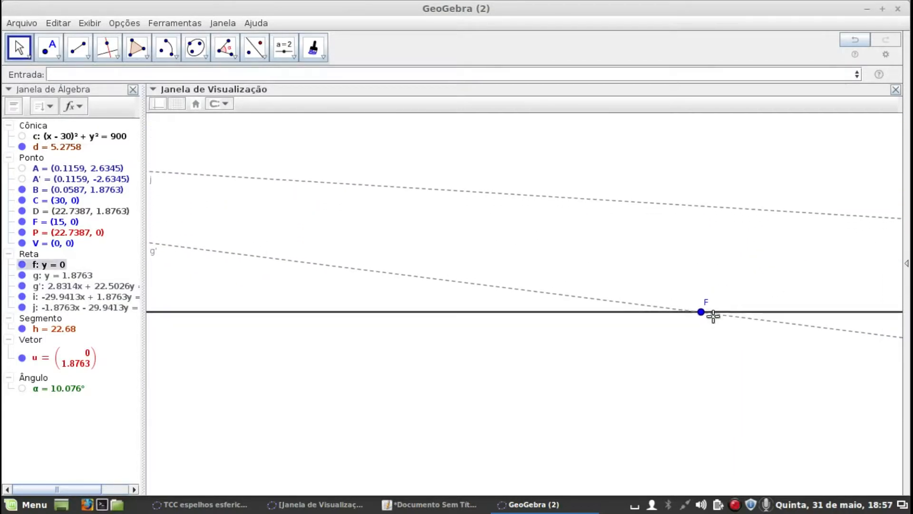
scroll(728, 298, "up", 4)
scroll(656, 377, "up", 4)
scroll(656, 295, "up", 3)
scroll(657, 295, "down", 6)
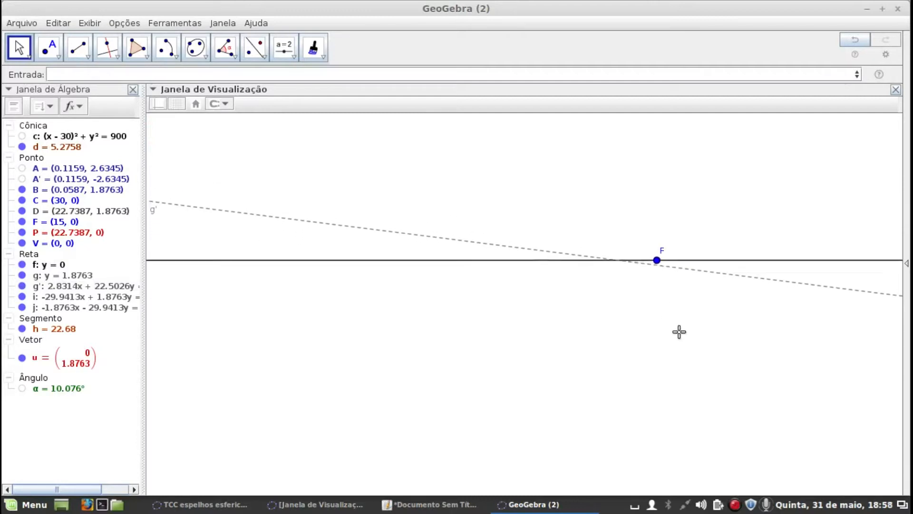
scroll(751, 411, "down", 5)
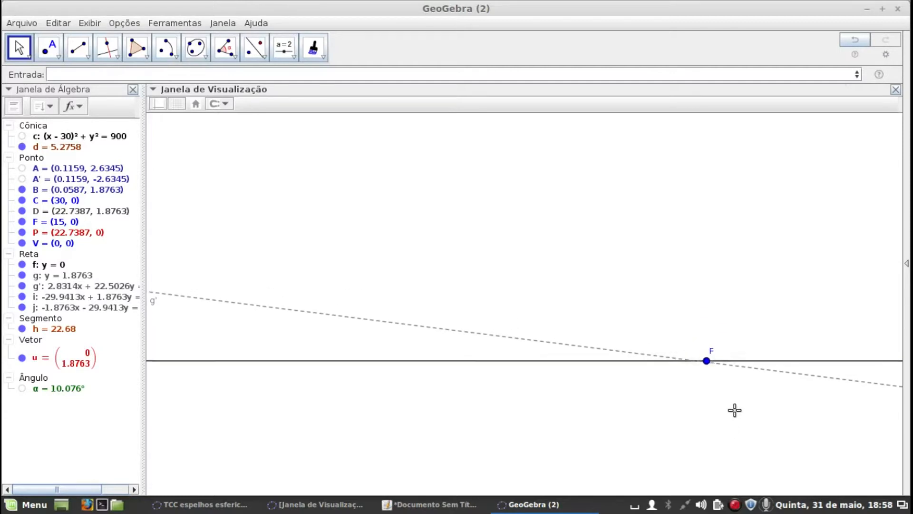
scroll(751, 328, "down", 5)
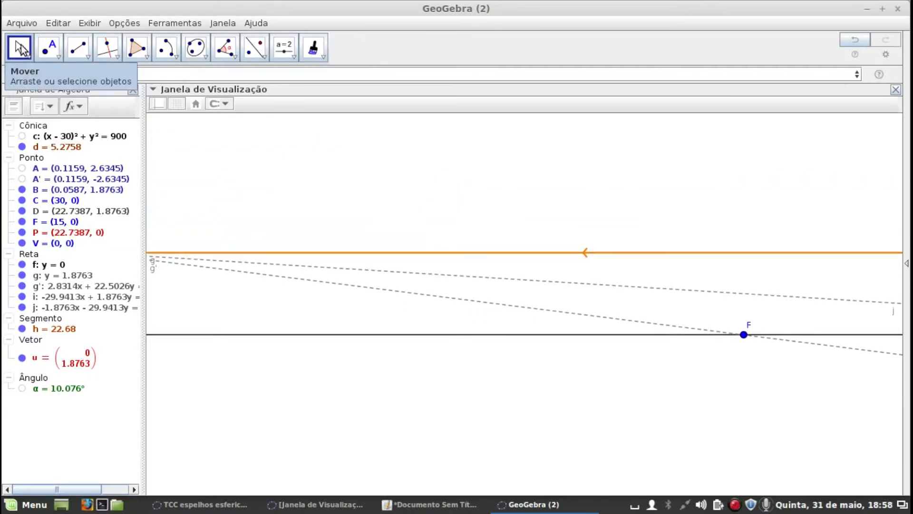
left_click_drag(357, 170, 430, 169)
scroll(431, 170, "down", 2)
scroll(431, 169, "down", 1)
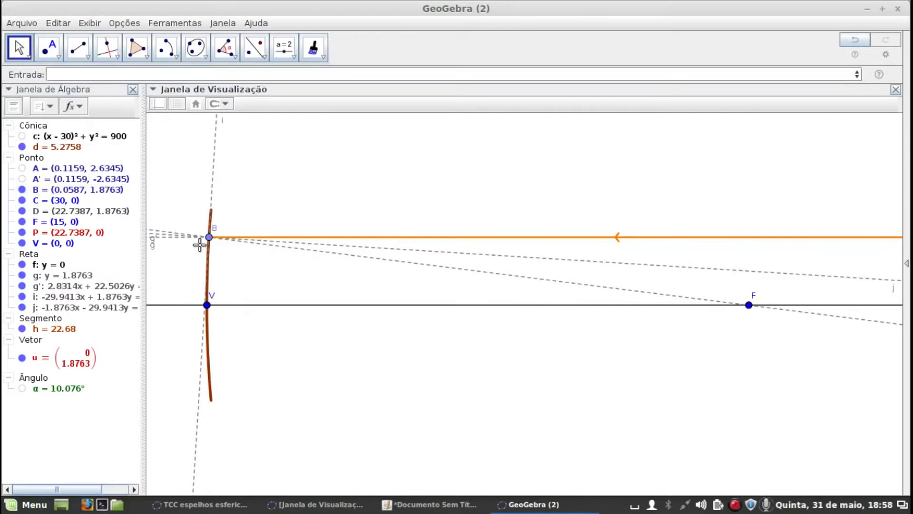
Move point B slightly along the mirror arc to about (0.0575, 1.8562)
mouse_move(211, 237)
left_mouse_down()
mouse_move(214, 210)
mouse_move(215, 268)
mouse_move(216, 227)
mouse_move(212, 239)
left_mouse_up()
scroll(425, 176, "down", 2)
scroll(424, 175, "down", 6)
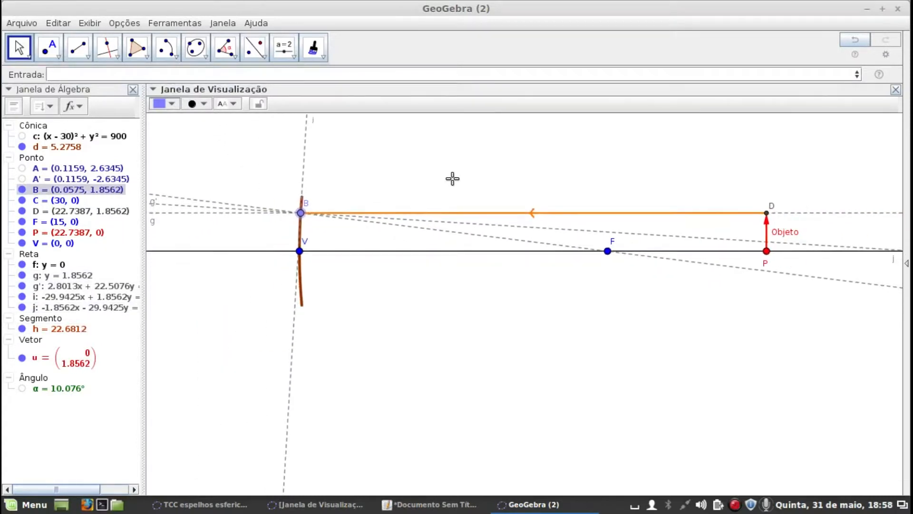
left_click_drag(435, 167, 352, 224)
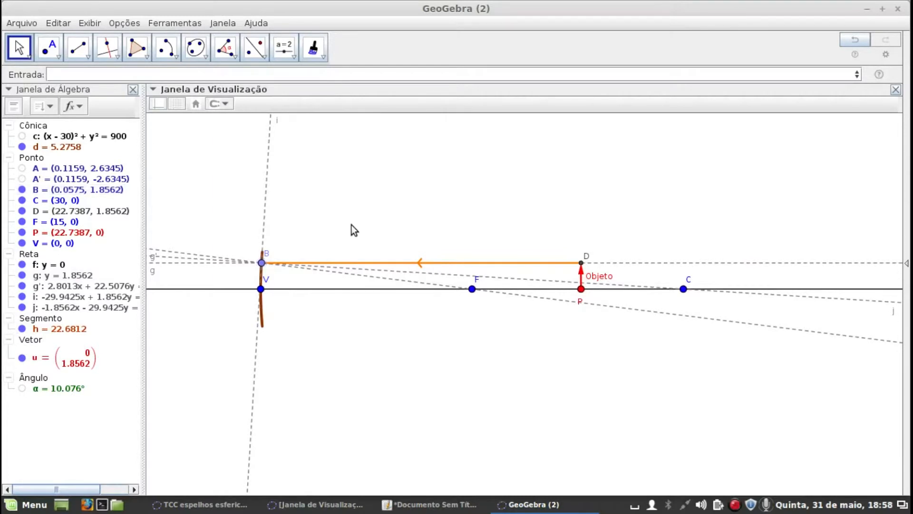
Show the hidden circle c and draw a line through center C and object tip D
left_click(38, 126)
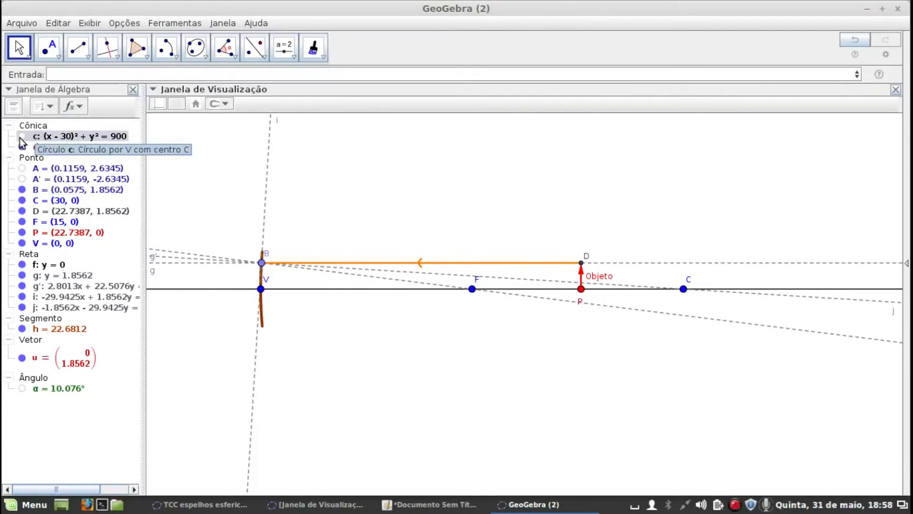
left_click(22, 136)
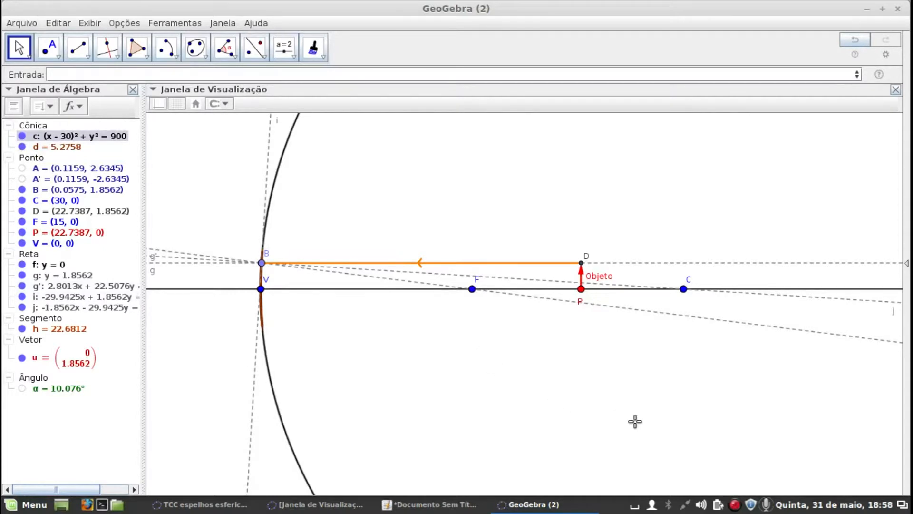
left_click(115, 58)
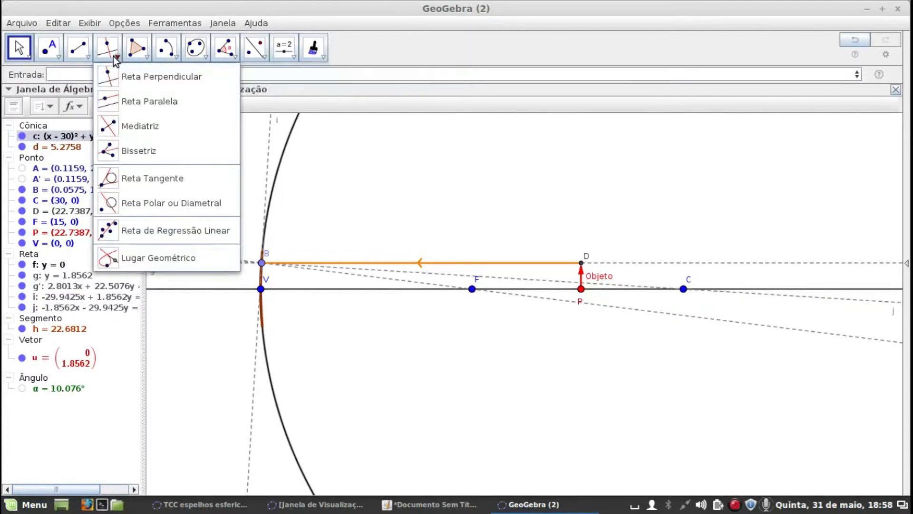
left_click(88, 57)
left_click(82, 76)
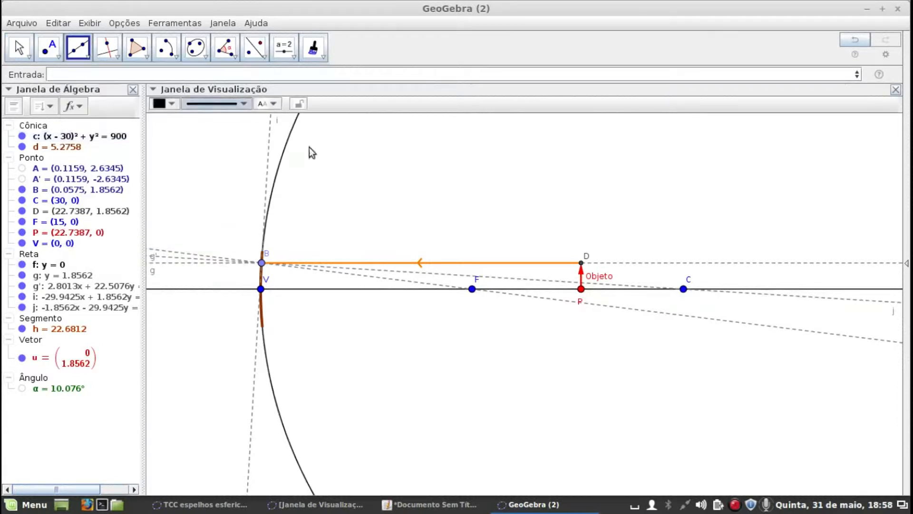
left_click(683, 289)
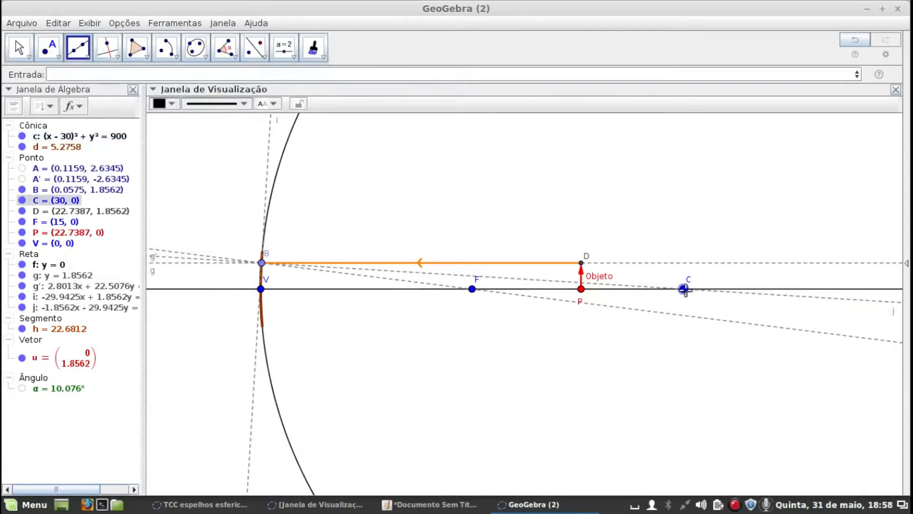
left_click(582, 262)
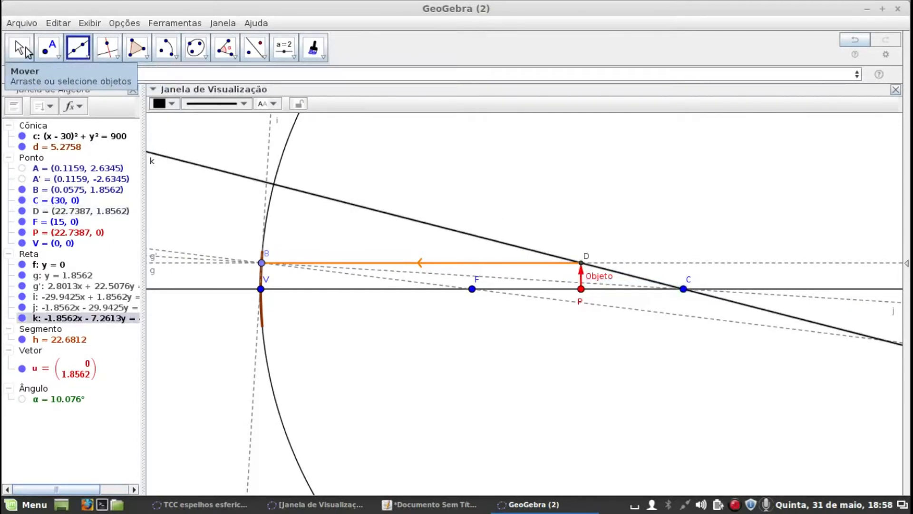
left_click(25, 51)
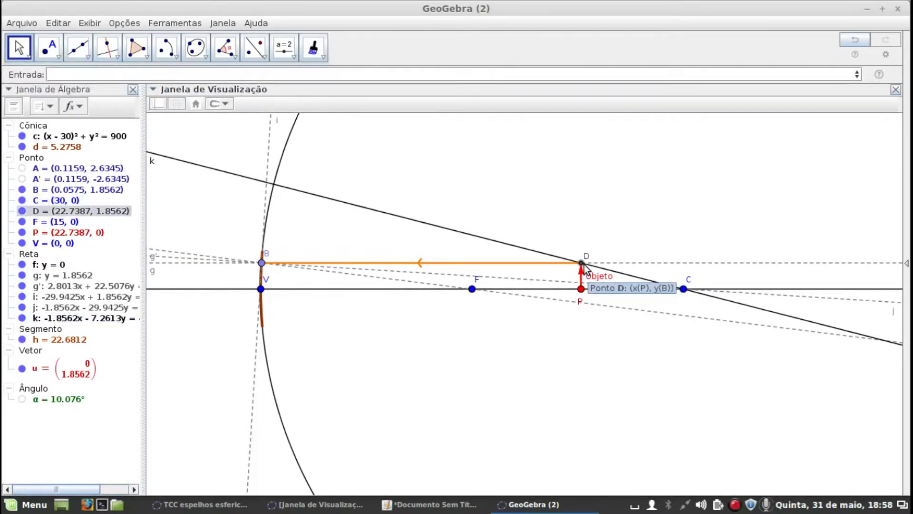
Copy the dashed grey style of tangent line i onto line k through C and D, and leave the style-copying tool
left_click(313, 48)
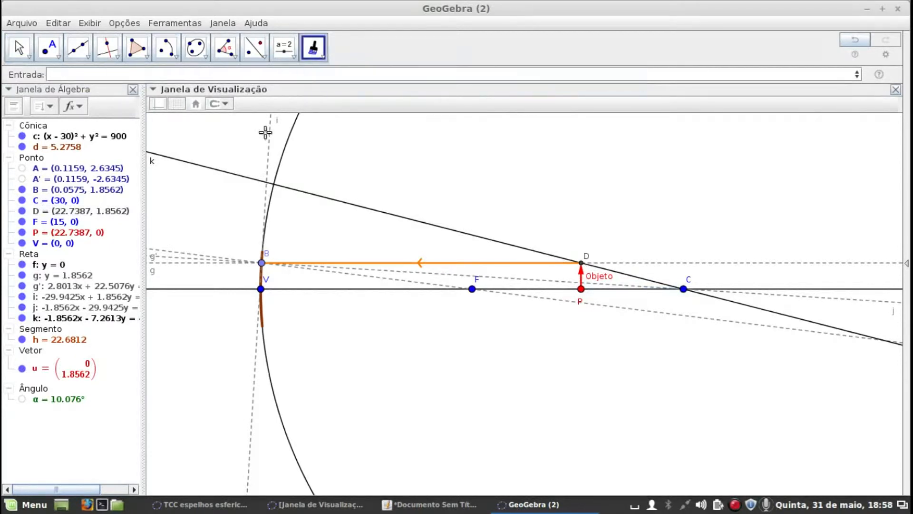
left_click(268, 146)
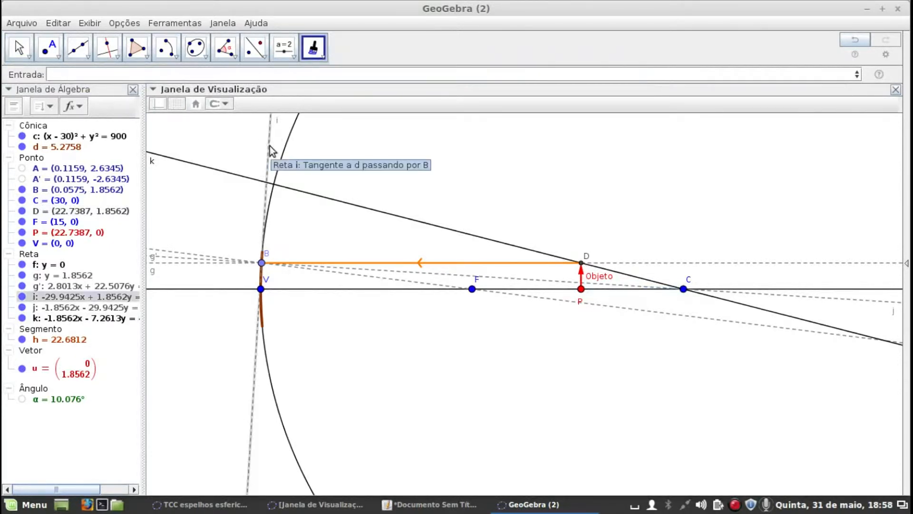
left_click(328, 201)
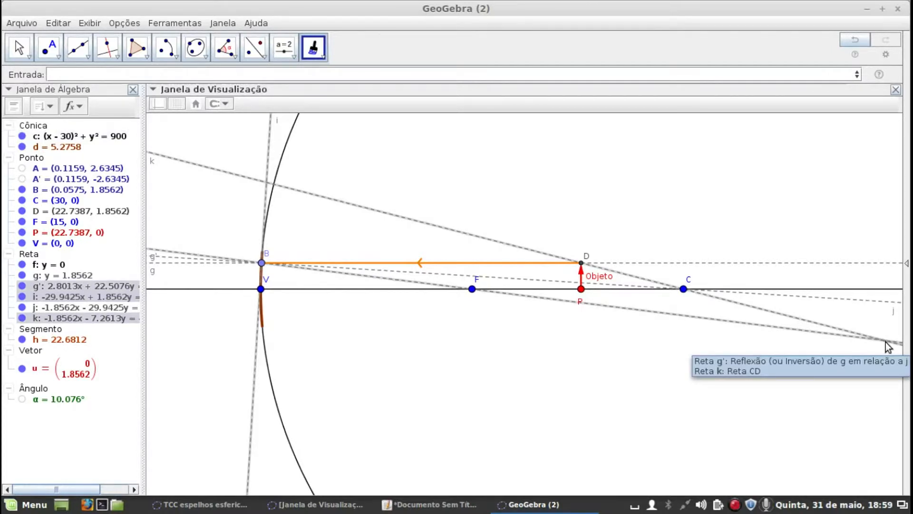
left_click(17, 48)
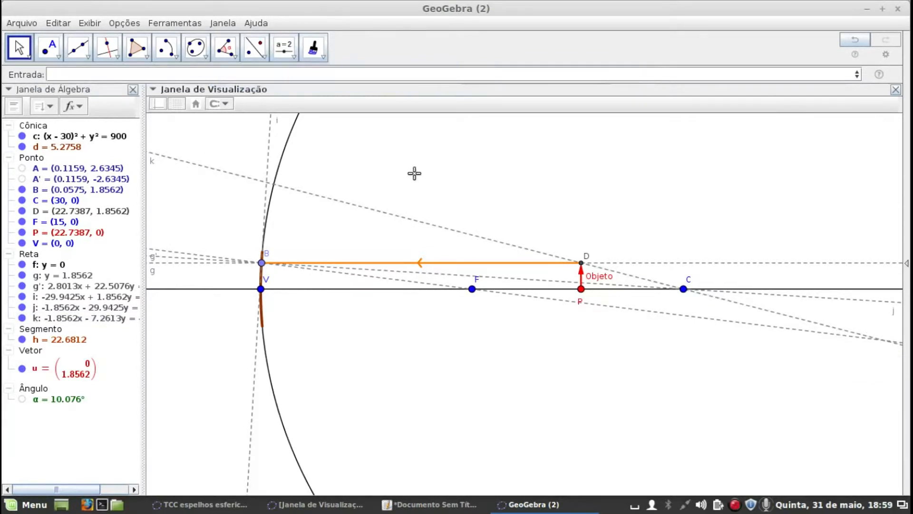
Create the intersection point of reflected line g' and line k
left_click_drag(810, 375, 699, 373)
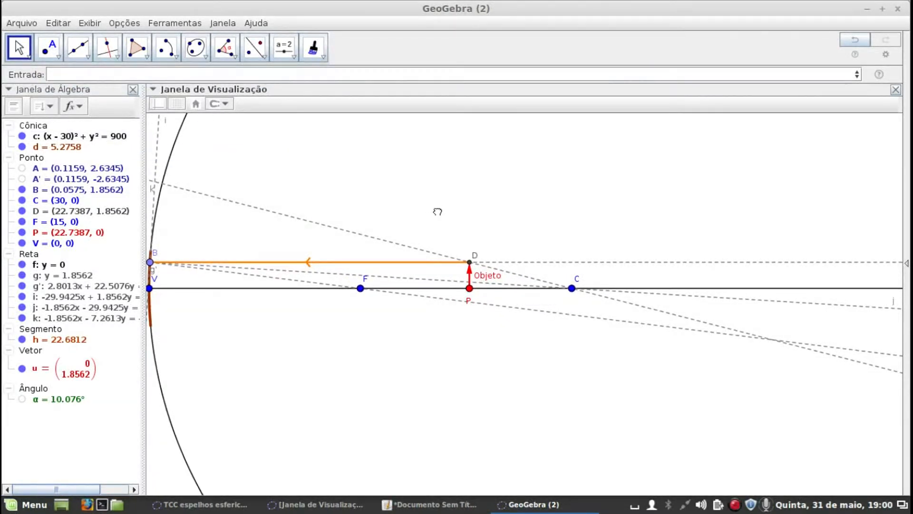
left_click_drag(438, 212, 455, 202)
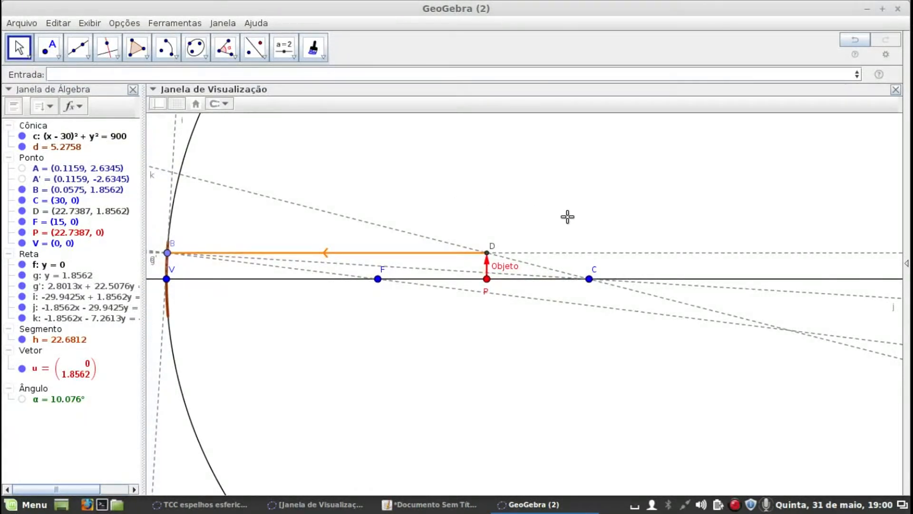
left_click(57, 56)
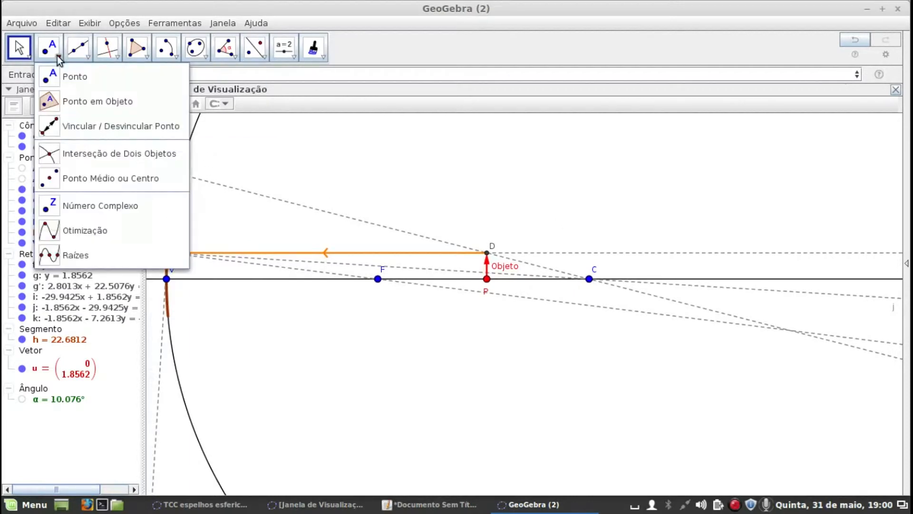
left_click(53, 152)
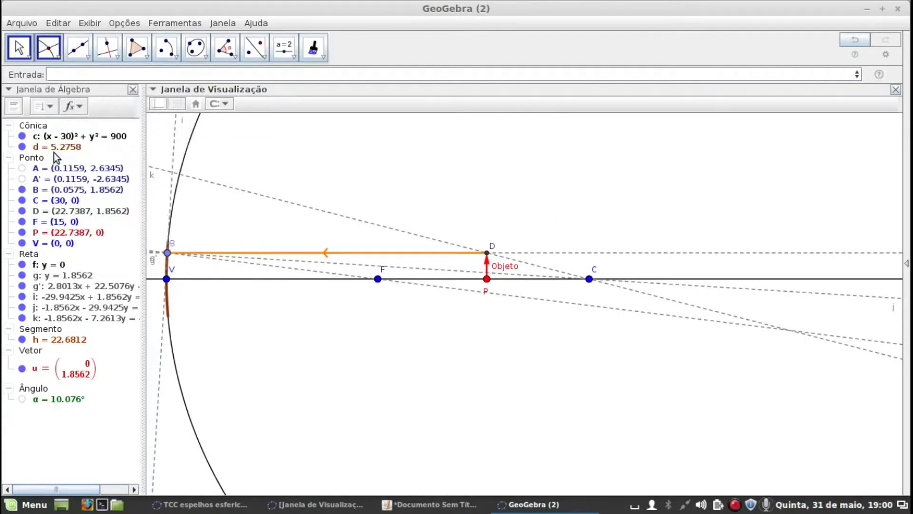
left_click(797, 334)
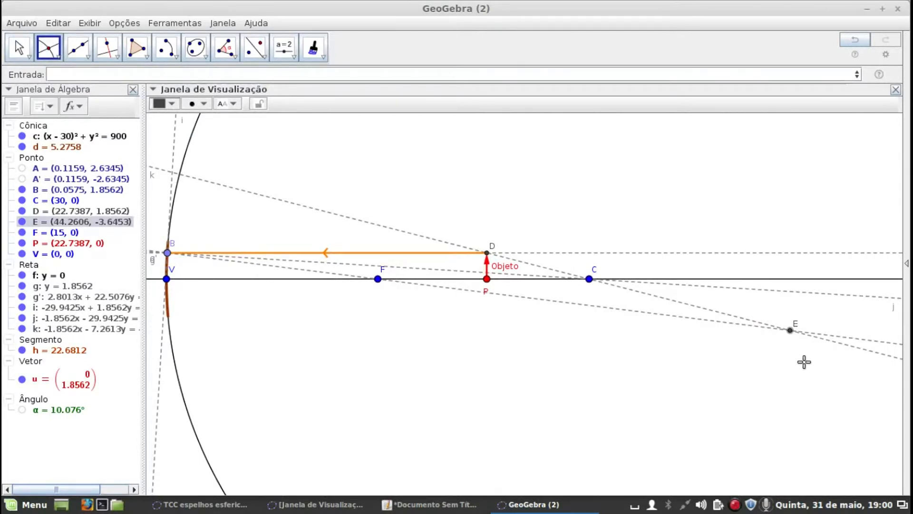
Define the point P'=(x(E),0) on the principal axis in line with image point E
scroll(806, 364, "down", 3)
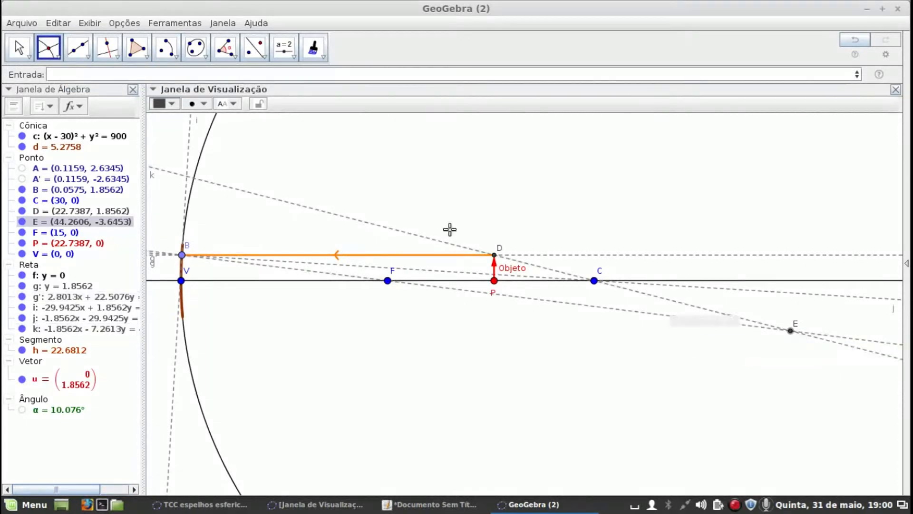
left_click(74, 74)
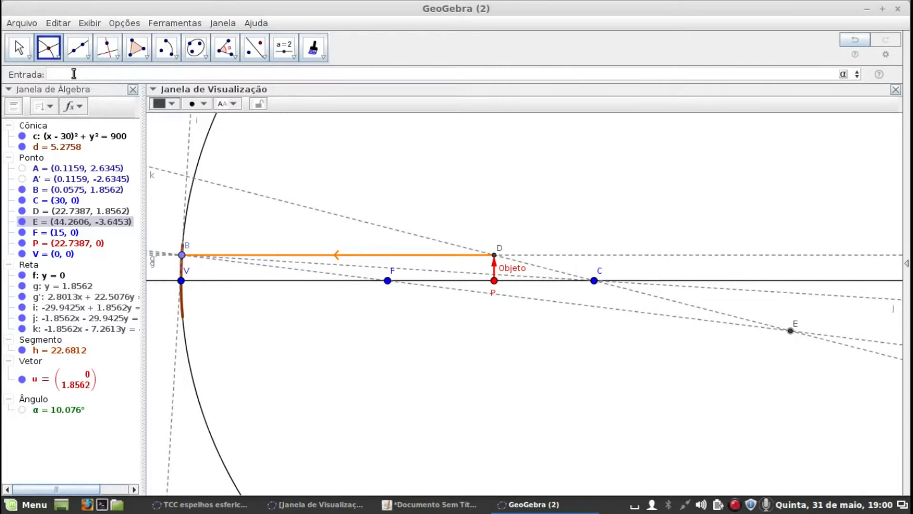
type("P'=(x")
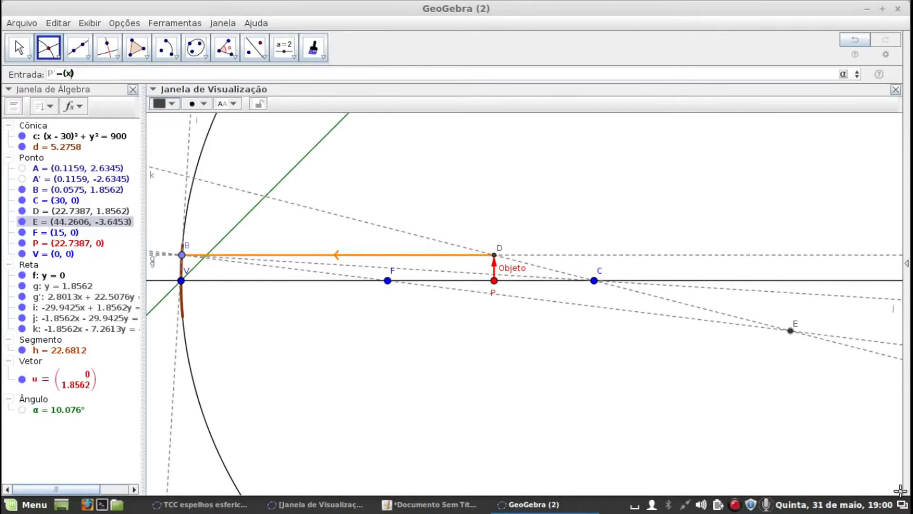
type("(E")
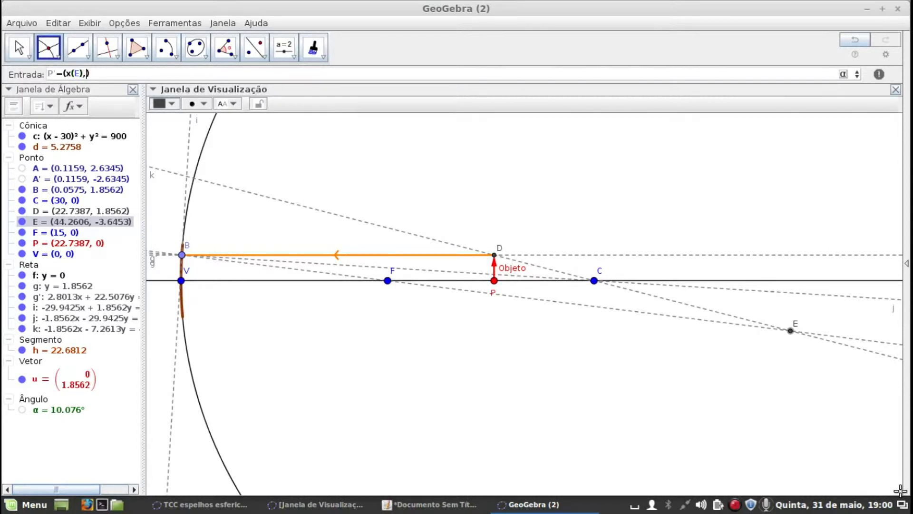
type("),0")
key("Return")
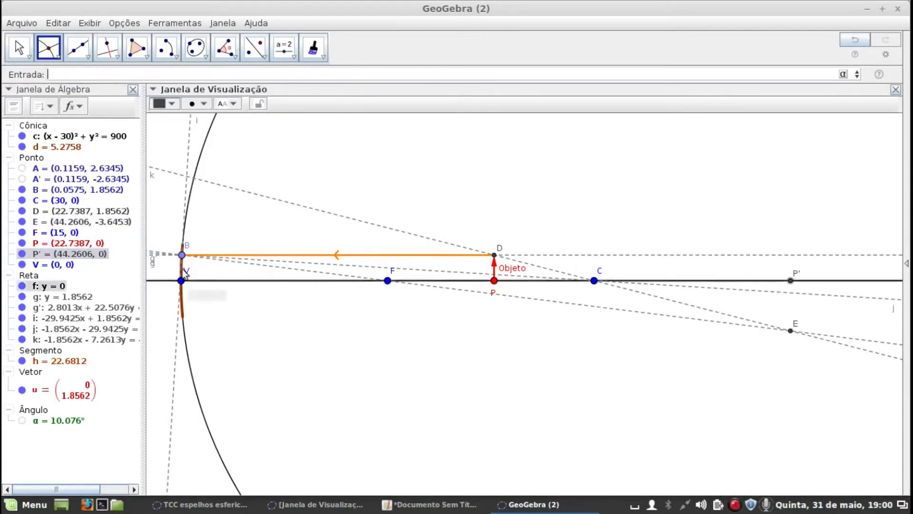
Draw a vector from P' to E to represent the image
left_click(59, 58)
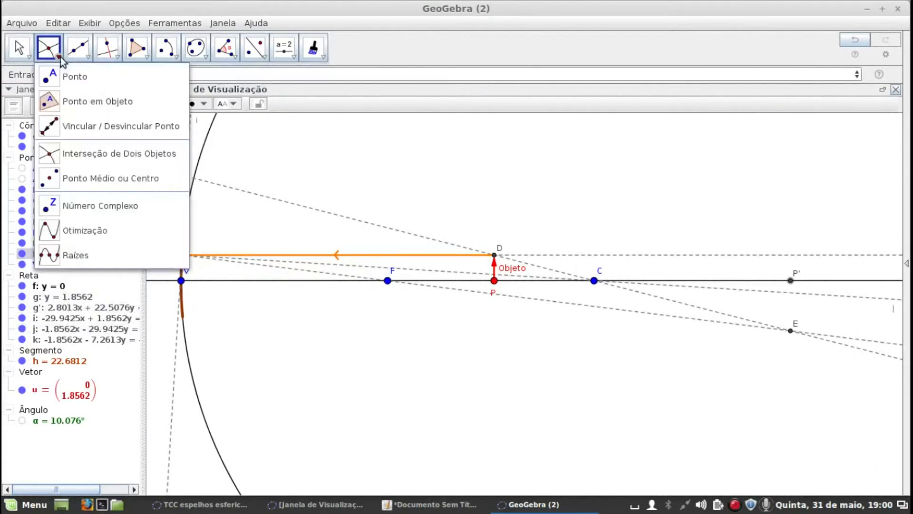
left_click(72, 59)
left_click(88, 205)
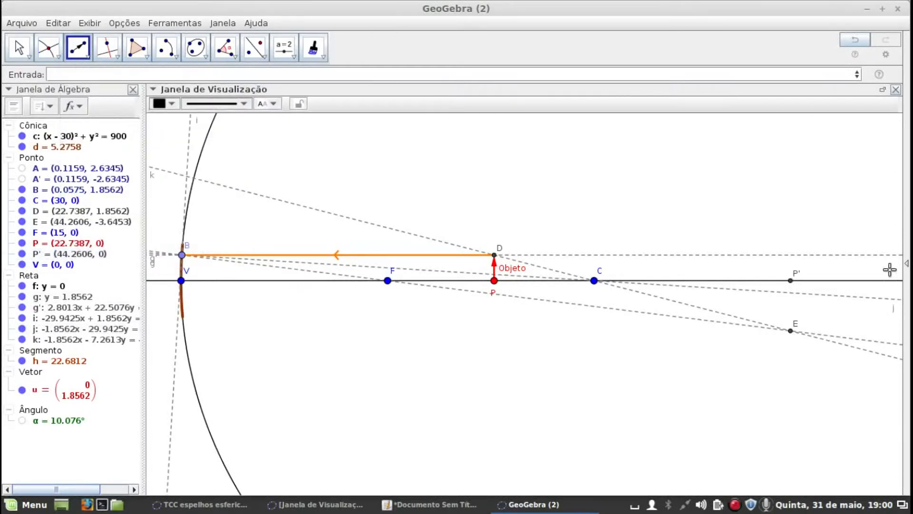
left_click(790, 281)
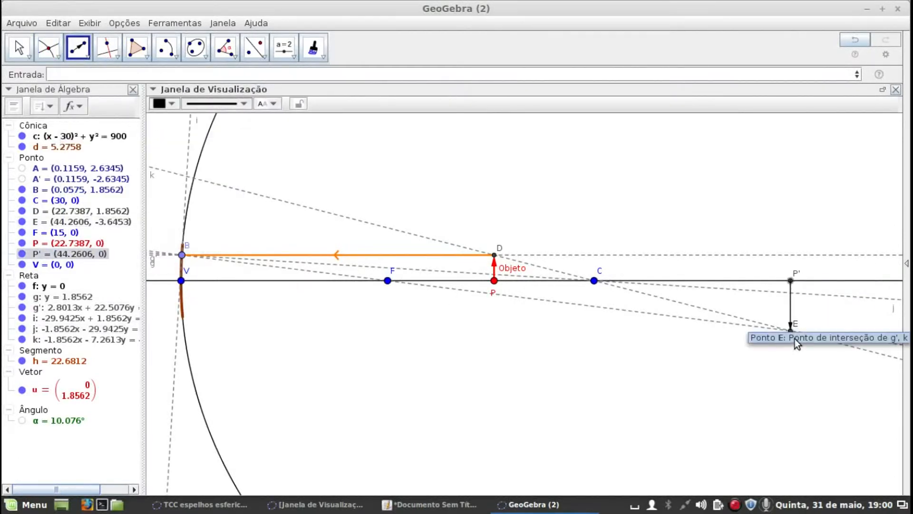
left_click(798, 414)
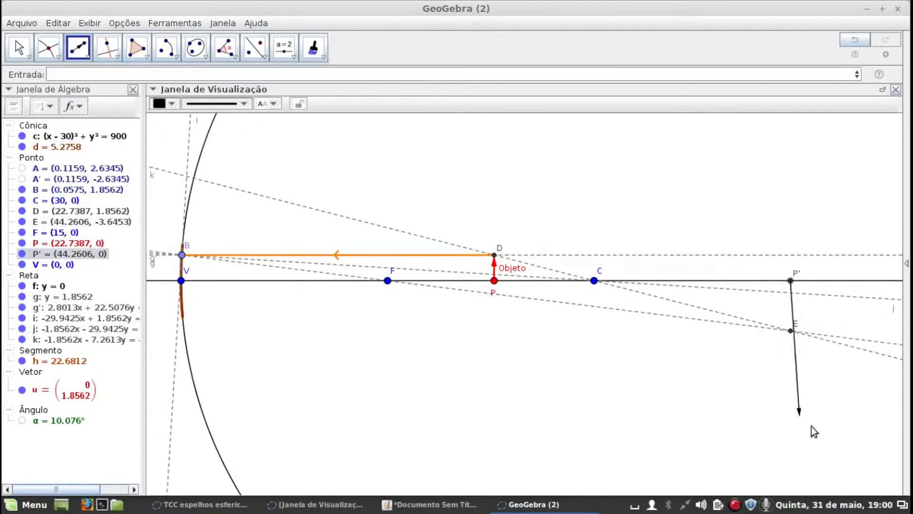
left_click(790, 330)
Colour the vector from P' to E dark violet and increase its line thickness to 6
left_click(162, 104)
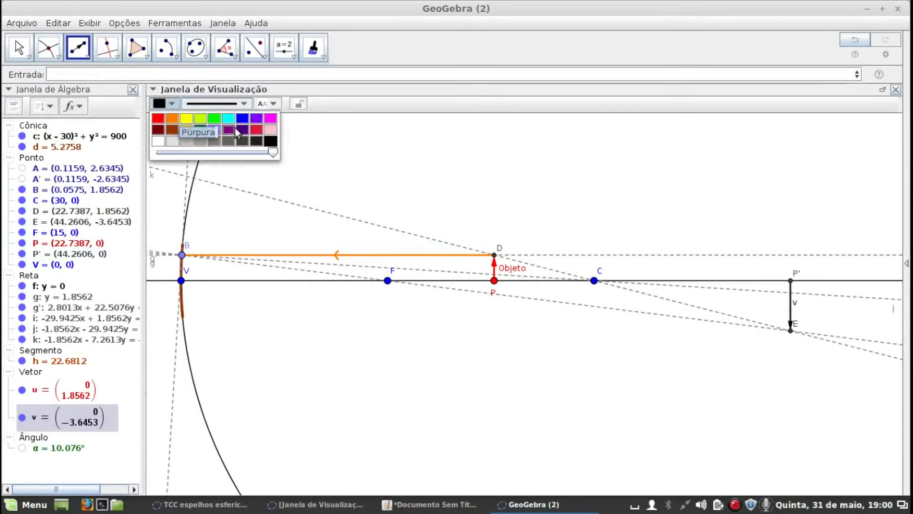
left_click(244, 128)
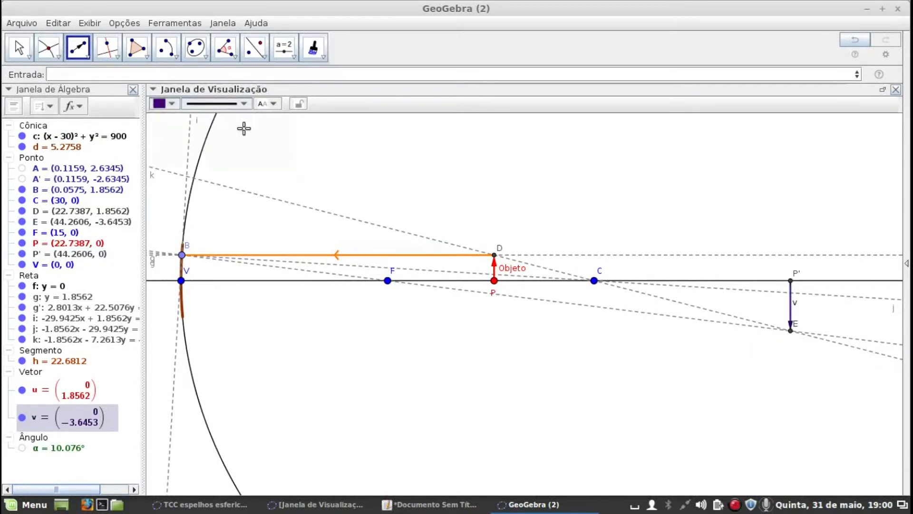
left_click(220, 104)
left_click_drag(194, 196, 207, 199)
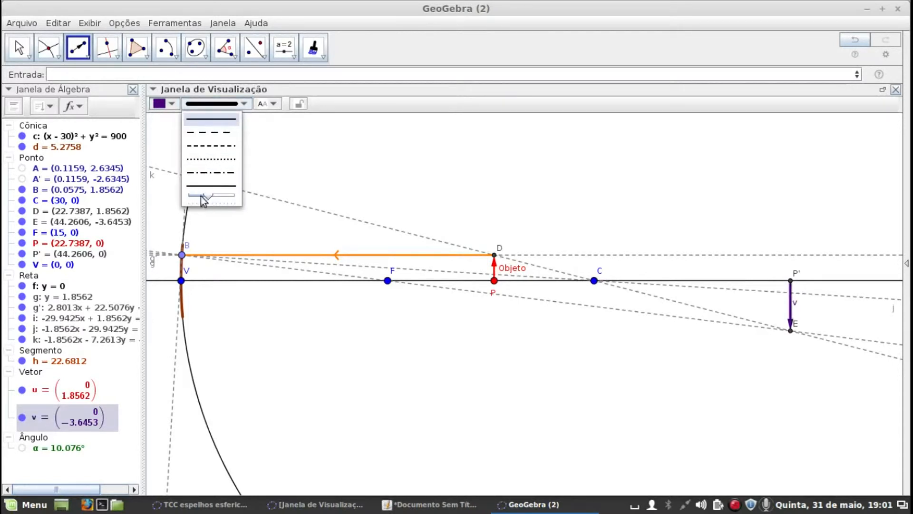
Give the image vector the caption "Imagem", show the caption as its label, and shift the label slightly away from the arrow
right_click(109, 421)
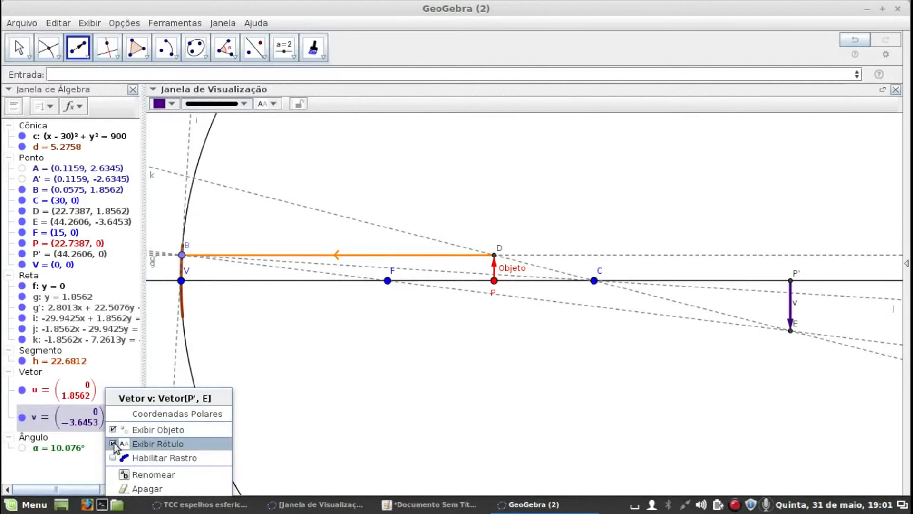
left_click(116, 444)
right_click(102, 421)
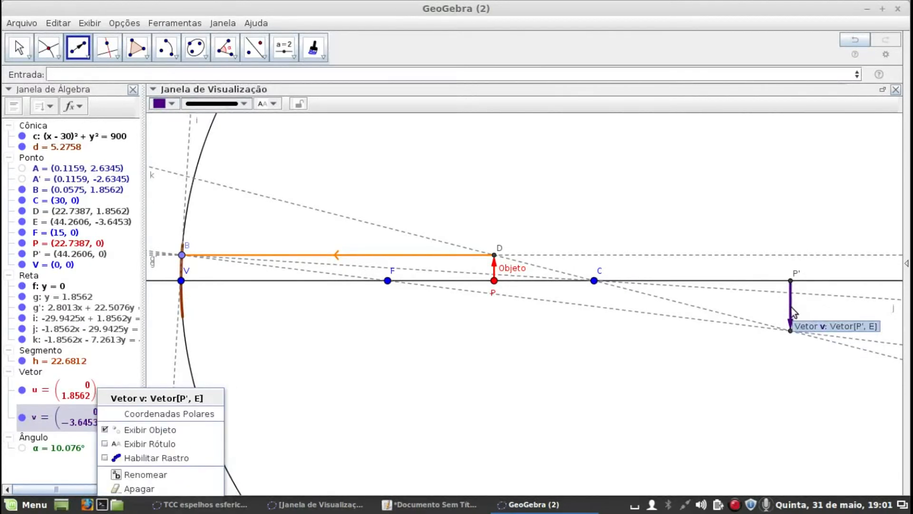
right_click(791, 307)
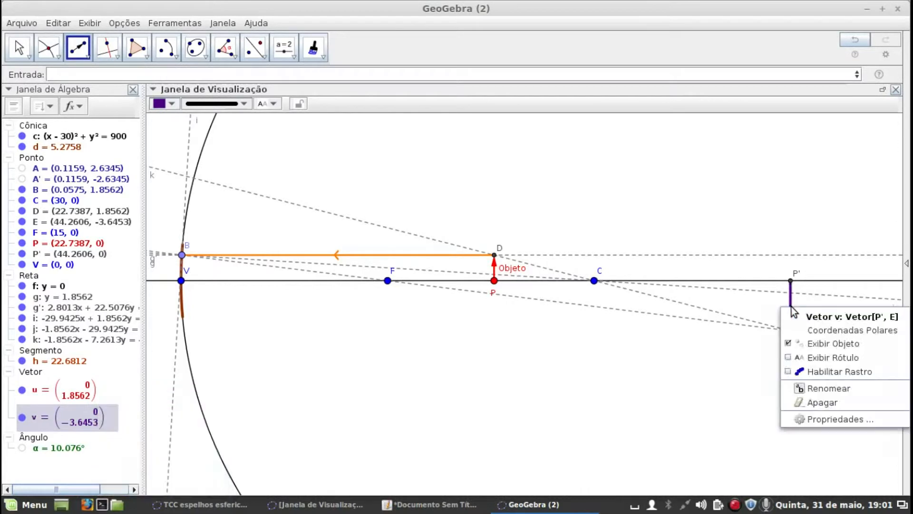
left_click(826, 420)
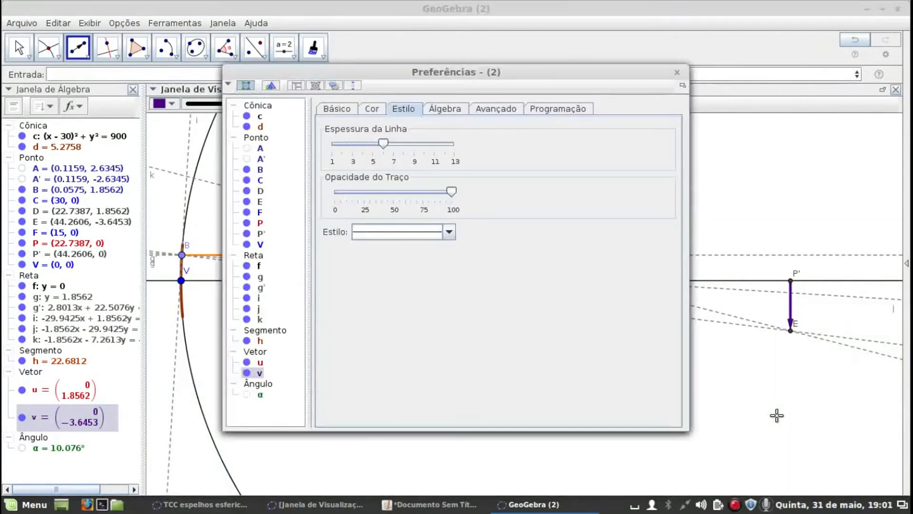
left_click(341, 110)
left_click(392, 163)
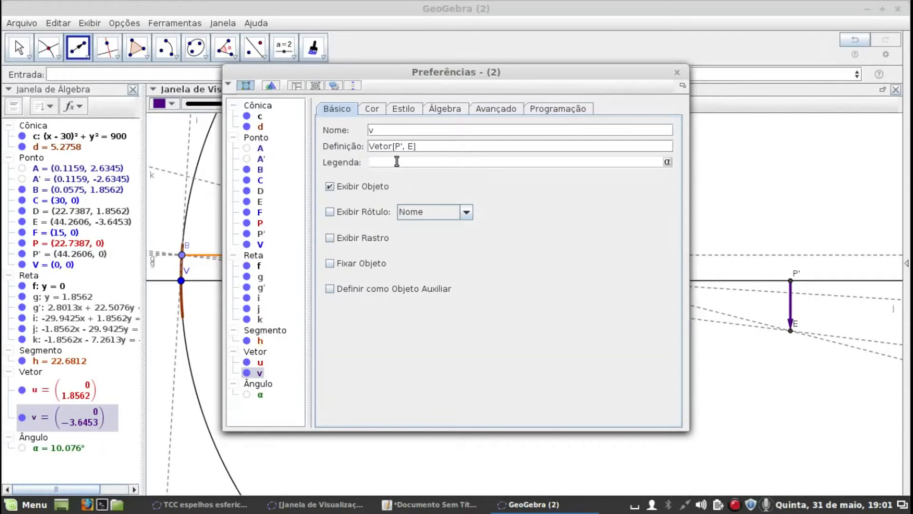
key("Return")
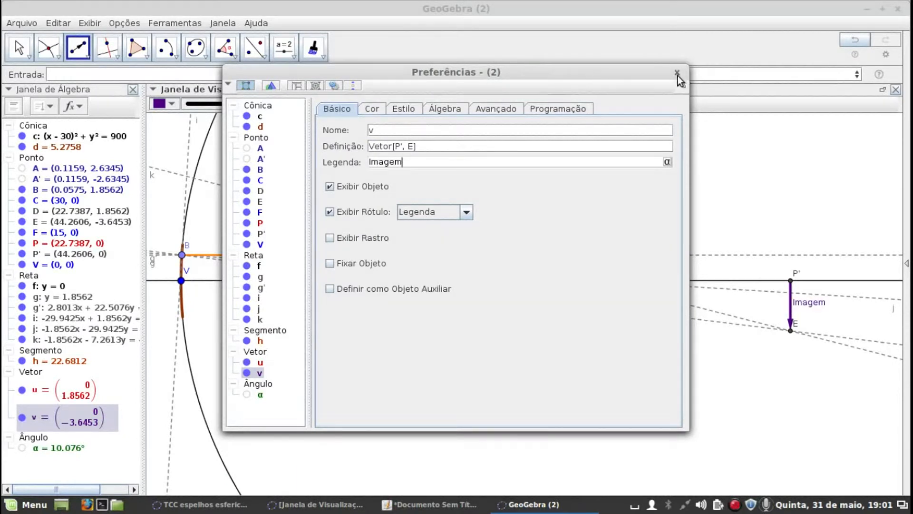
left_click(677, 74)
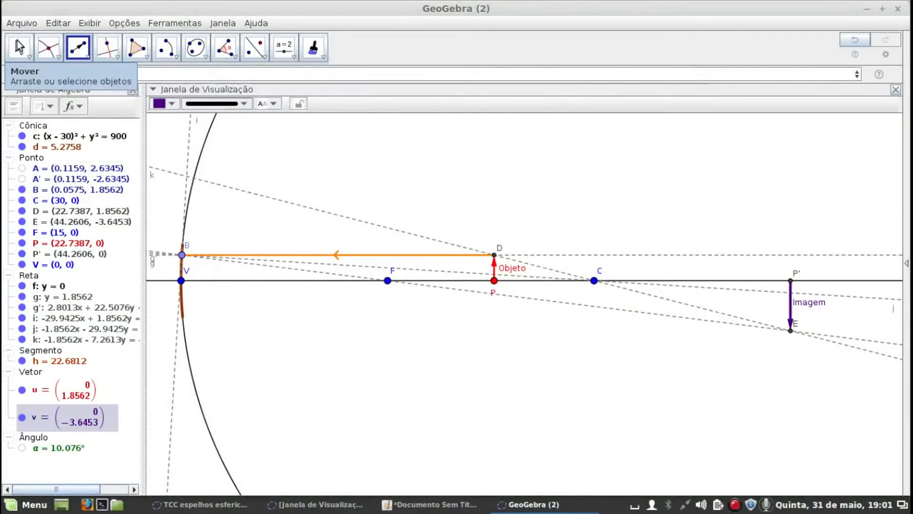
left_click(19, 48)
left_click_drag(803, 303, 807, 306)
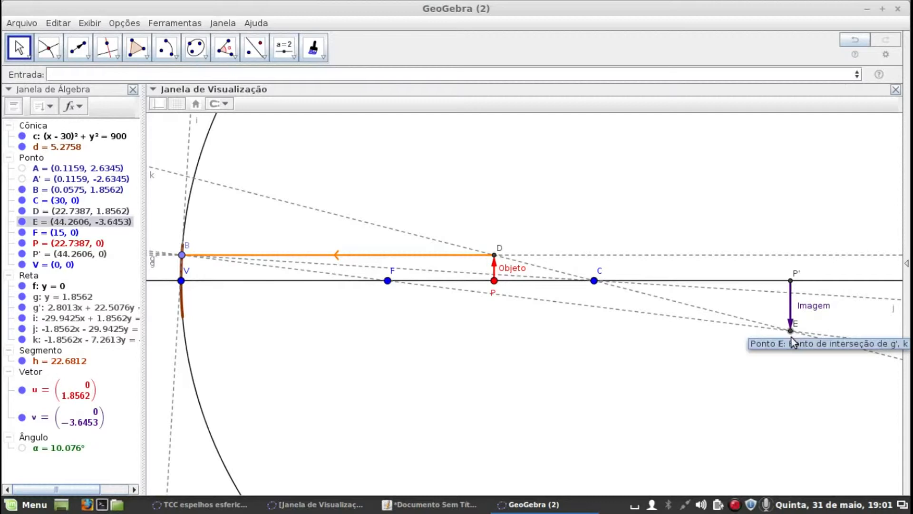
Draw a segment from mirror point B to image point E as the reflected ray
left_click_drag(388, 185, 445, 167)
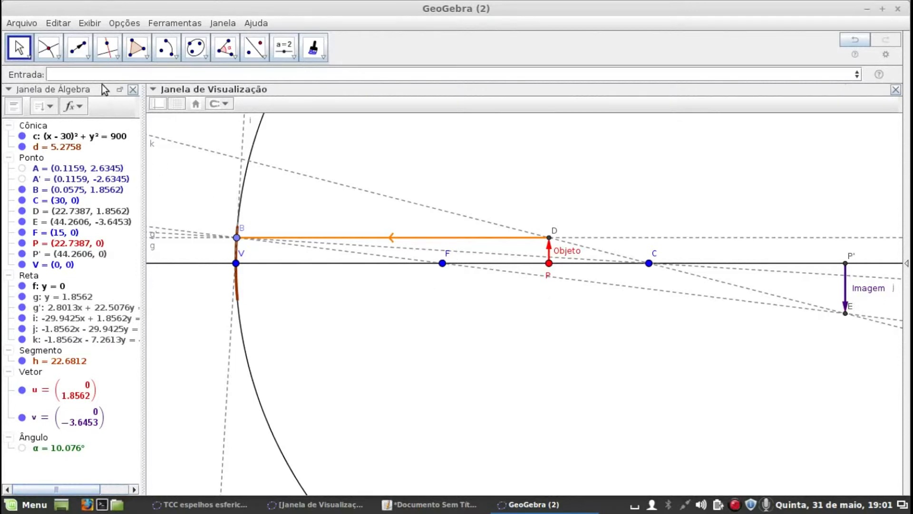
left_click(87, 56)
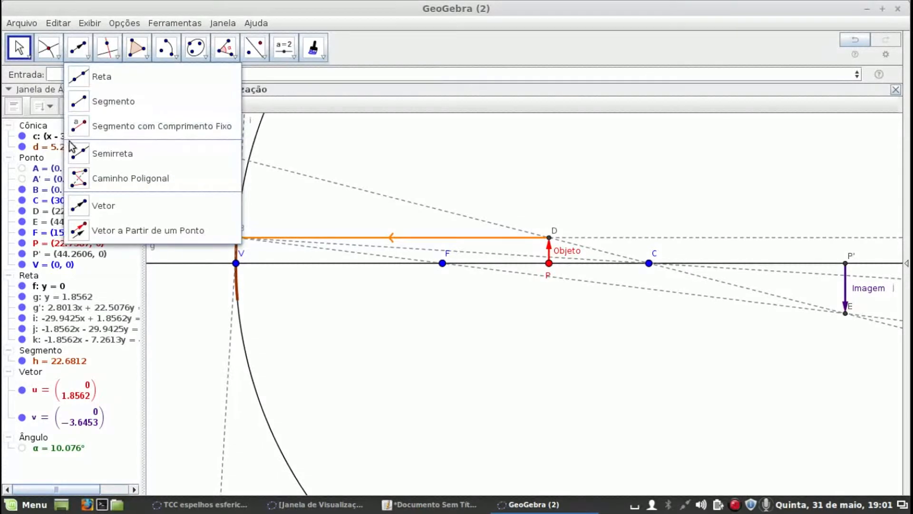
left_click(81, 101)
left_click(237, 237)
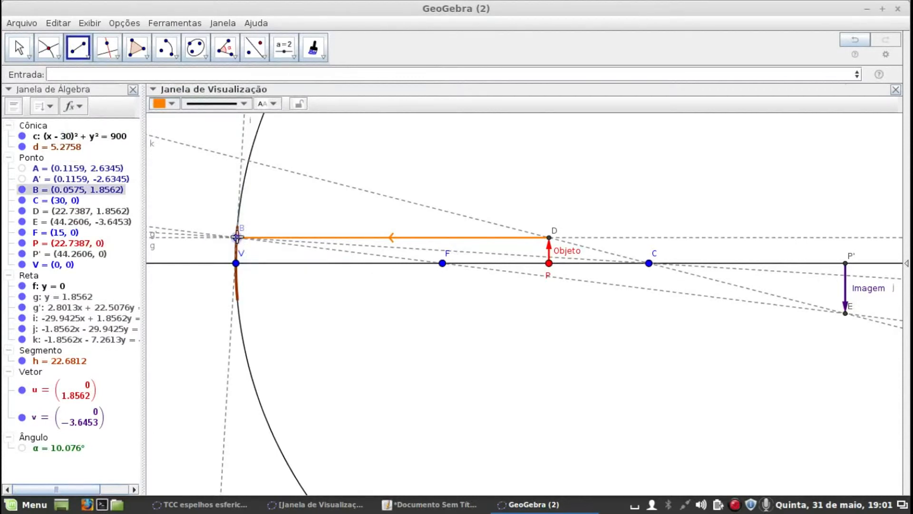
left_click(845, 313)
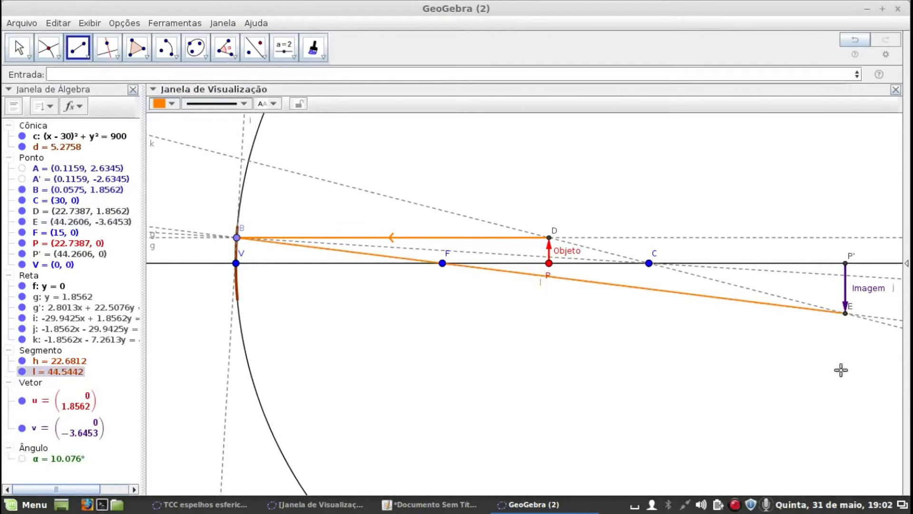
Copy the incident ray's visual style onto the reflected segment from B to E
left_click(313, 47)
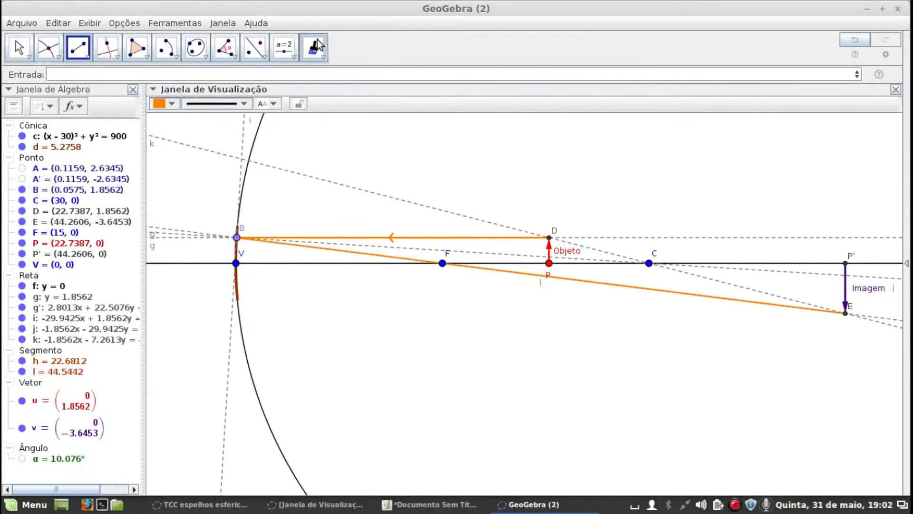
left_click(435, 238)
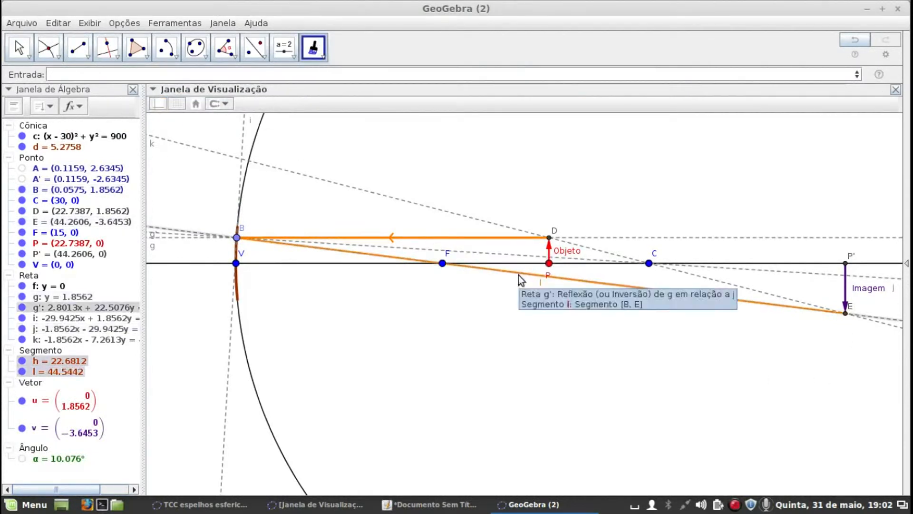
left_click(533, 280)
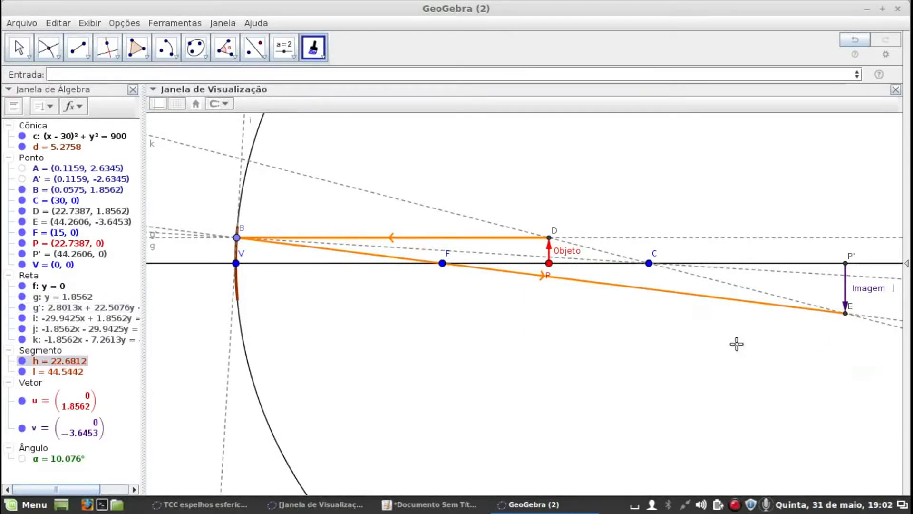
Hide the image point E
right_click(845, 315)
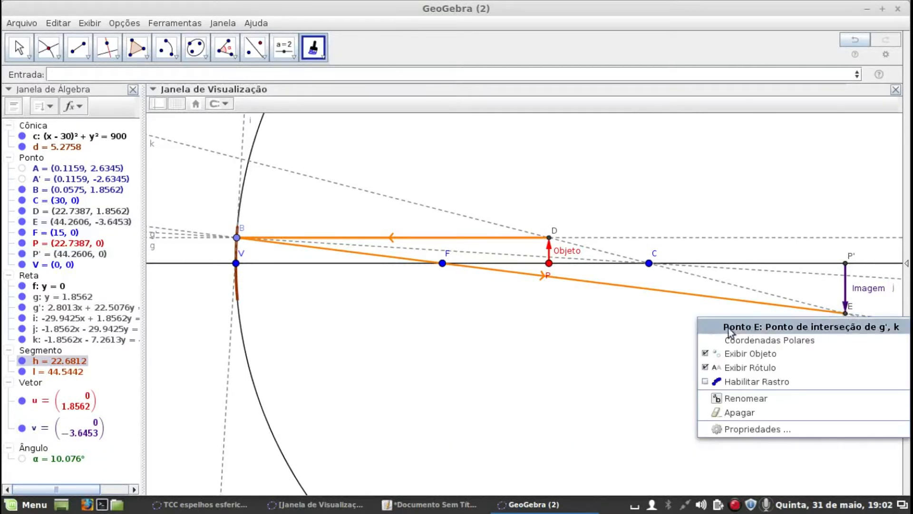
left_click(706, 354)
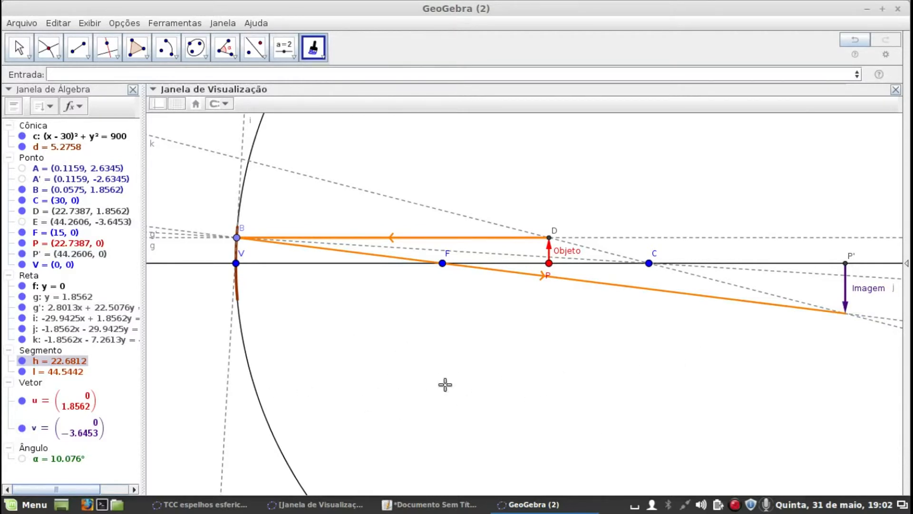
key("Escape")
Move object point P along the axis to between V and F, at about x = 7.83
mouse_move(485, 190)
left_mouse_down()
mouse_move(514, 183)
mouse_move(491, 183)
left_mouse_up()
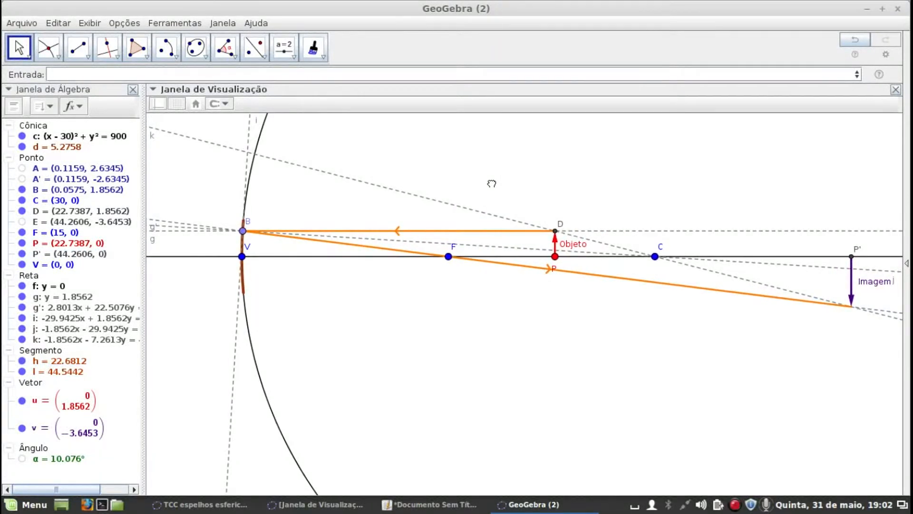
left_click_drag(556, 257, 370, 254)
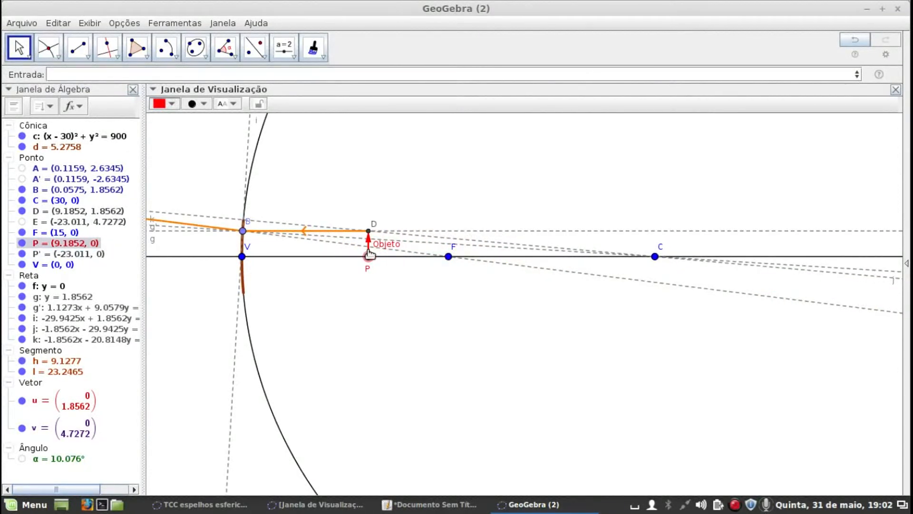
left_click_drag(373, 180, 626, 171)
left_click_drag(627, 249, 602, 254)
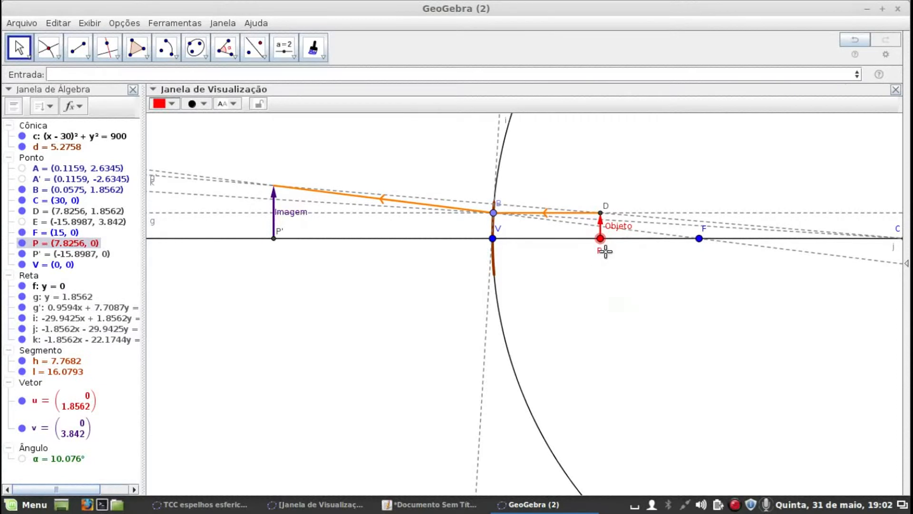
Reflect mirror point B about the focus F to create a point on the far side of F
scroll(611, 250, "up", 3)
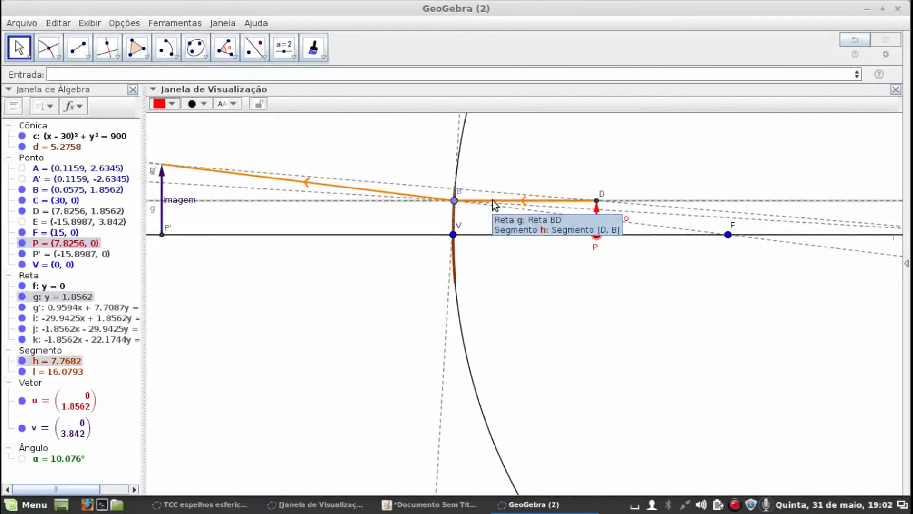
scroll(493, 204, "down", 2)
scroll(681, 345, "down", 1)
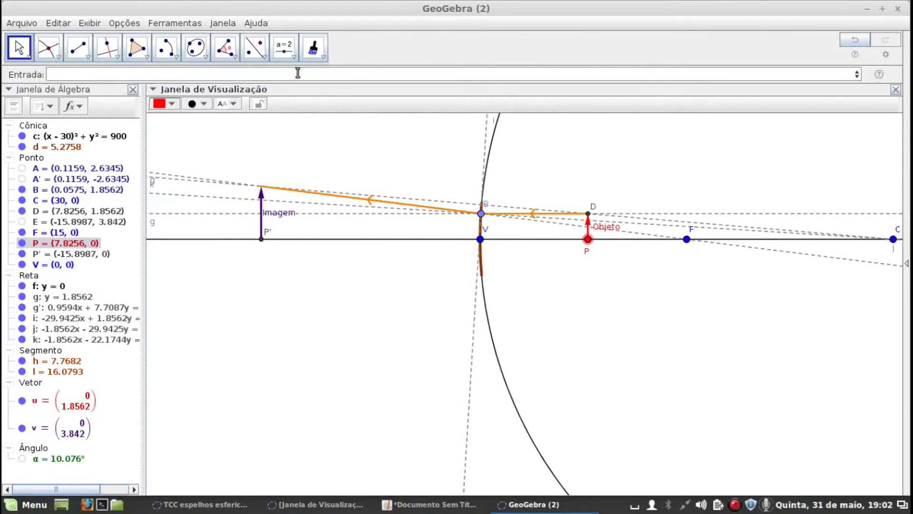
left_click(263, 55)
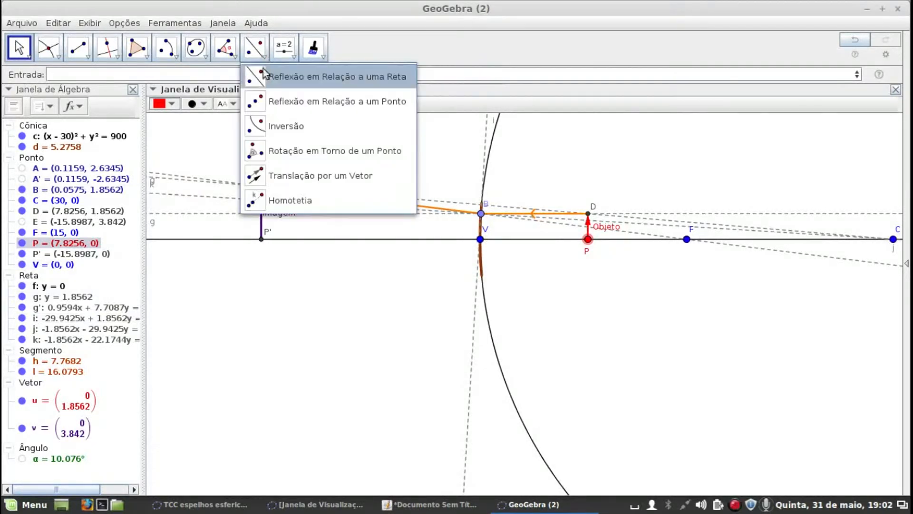
left_click(258, 101)
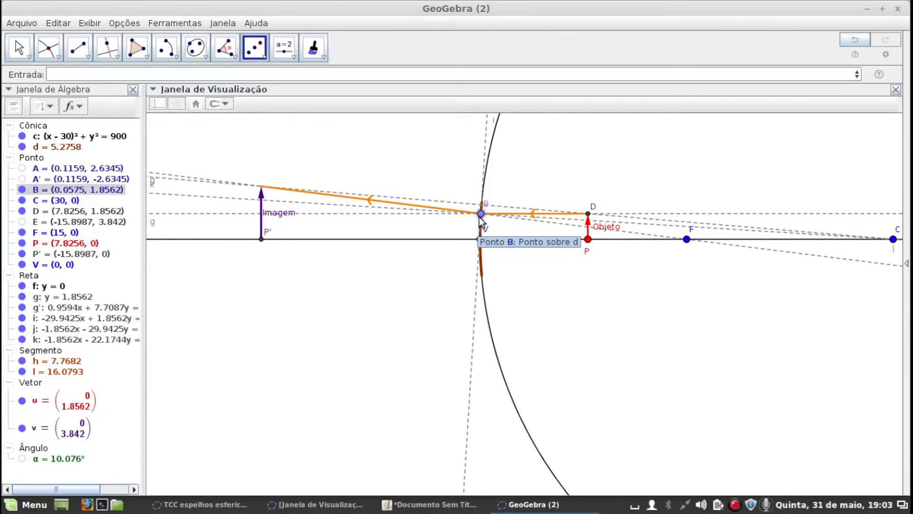
scroll(529, 183, "up", 2)
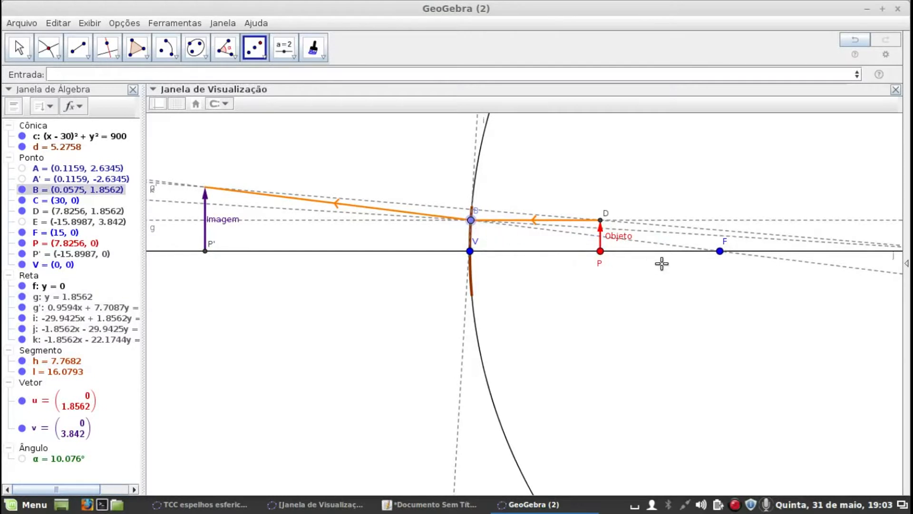
left_click(722, 254)
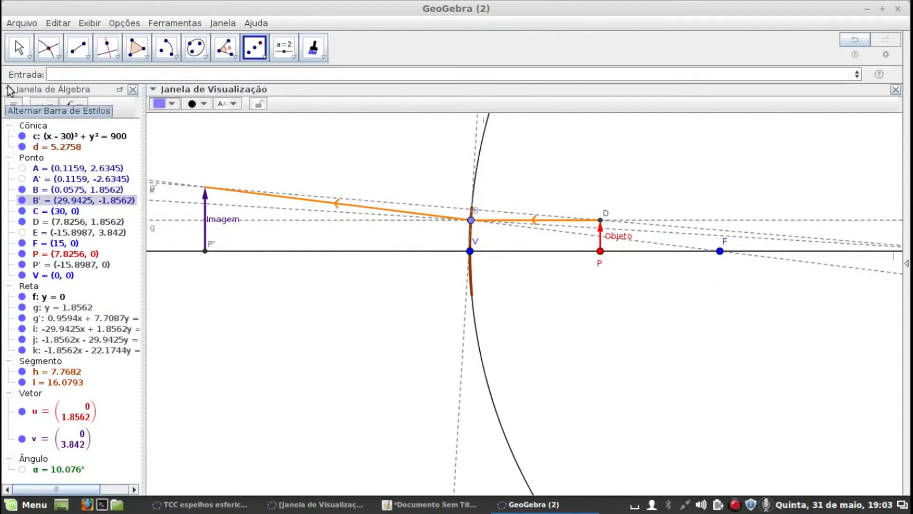
left_click(19, 48)
scroll(661, 409, "down", 4)
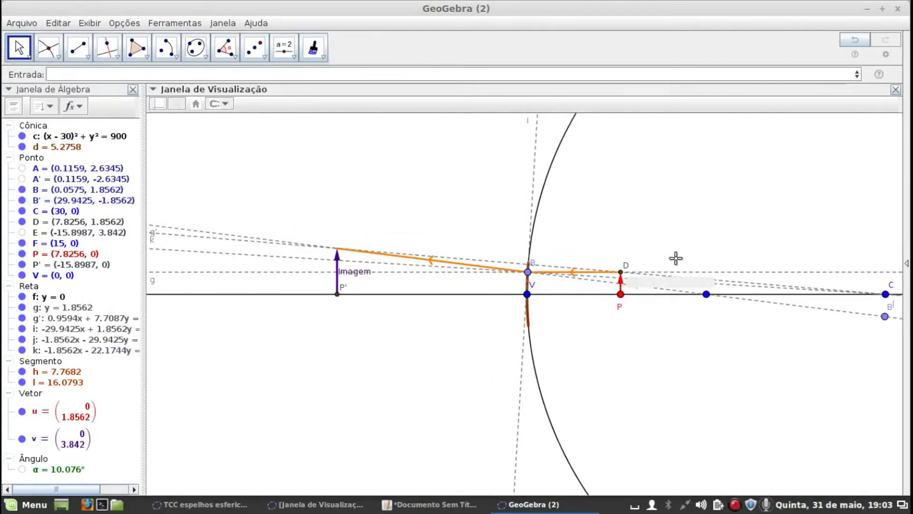
left_click_drag(680, 211, 583, 195)
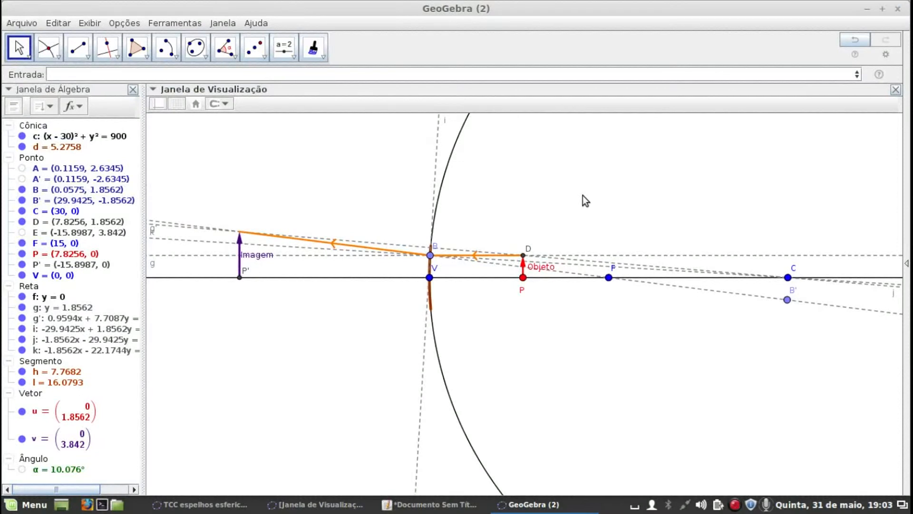
Show the hidden image point E again
scroll(295, 284, "up", 2)
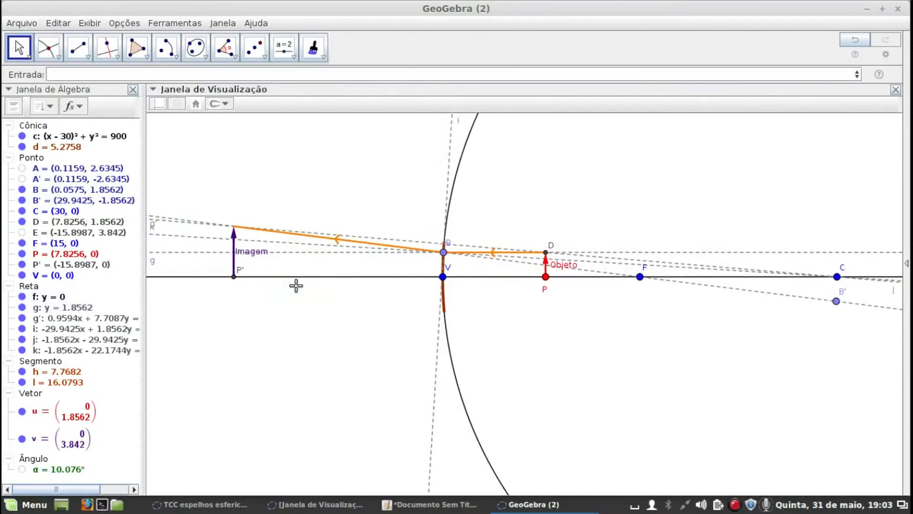
left_click(22, 232)
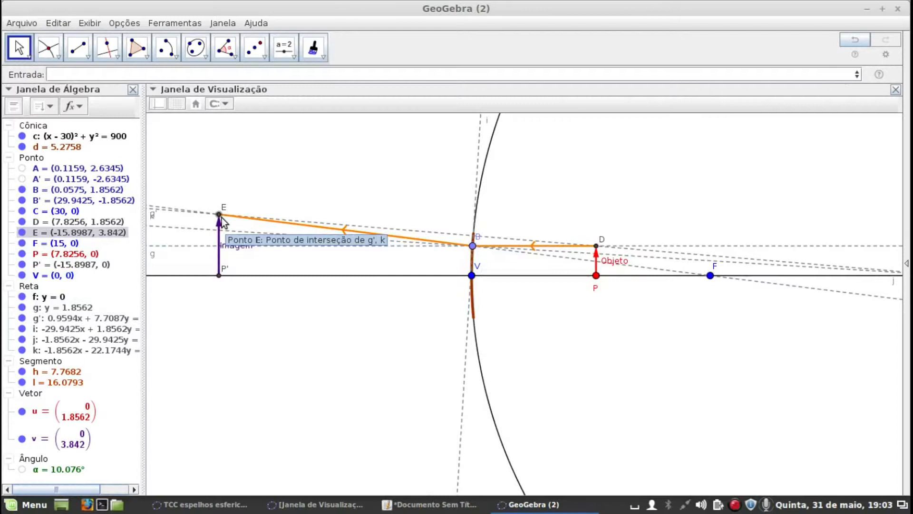
scroll(713, 351, "up", 1)
scroll(713, 351, "down", 3)
Move object point P slightly closer to the mirror, to about x = 7.08
left_click_drag(703, 359, 595, 337)
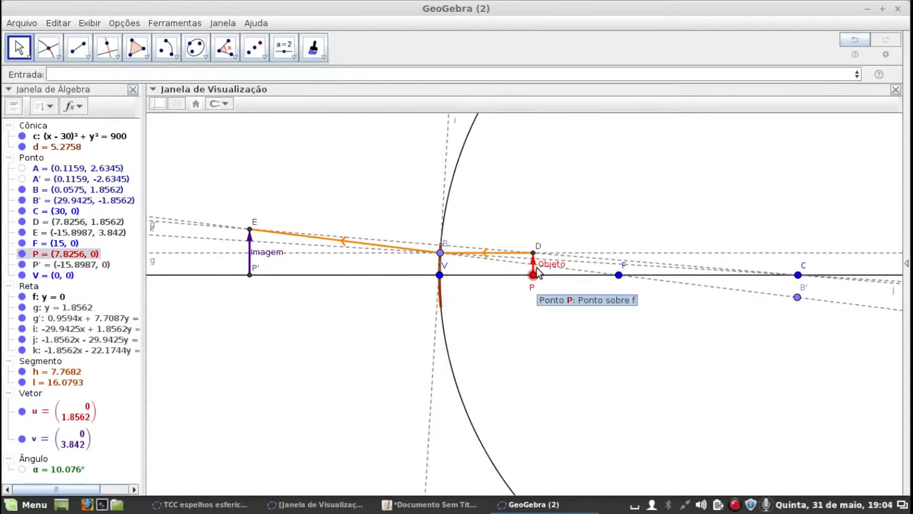
mouse_move(533, 275)
left_mouse_down()
mouse_move(477, 274)
mouse_move(557, 269)
mouse_move(533, 273)
left_mouse_up()
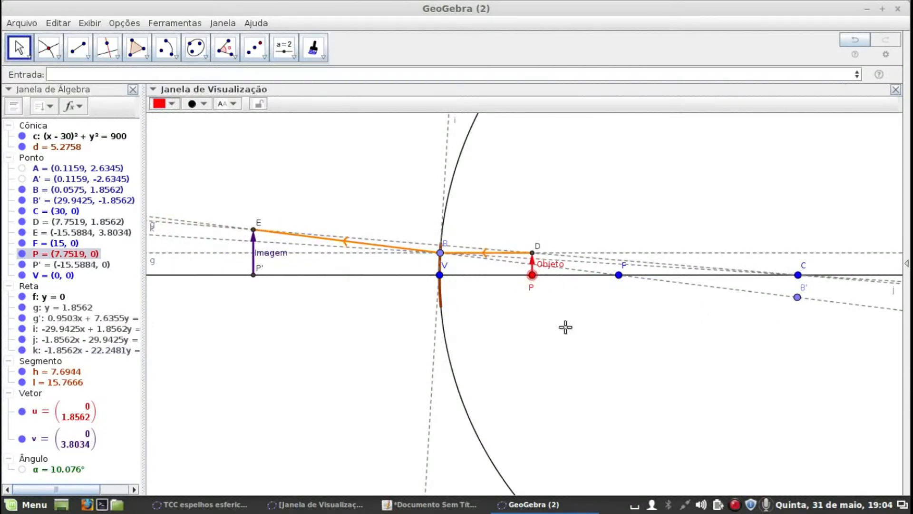
mouse_move(533, 275)
left_mouse_down()
mouse_move(513, 279)
mouse_move(533, 282)
left_mouse_up()
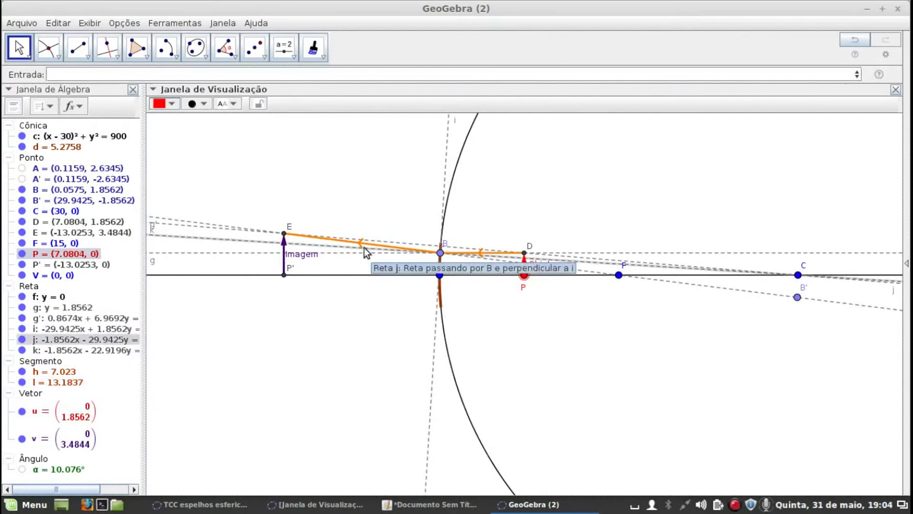
In the properties of segment BE, insert the condition "Se[x(P)<x(F)," before Segmento[B, E] in its definition
double_click(67, 391)
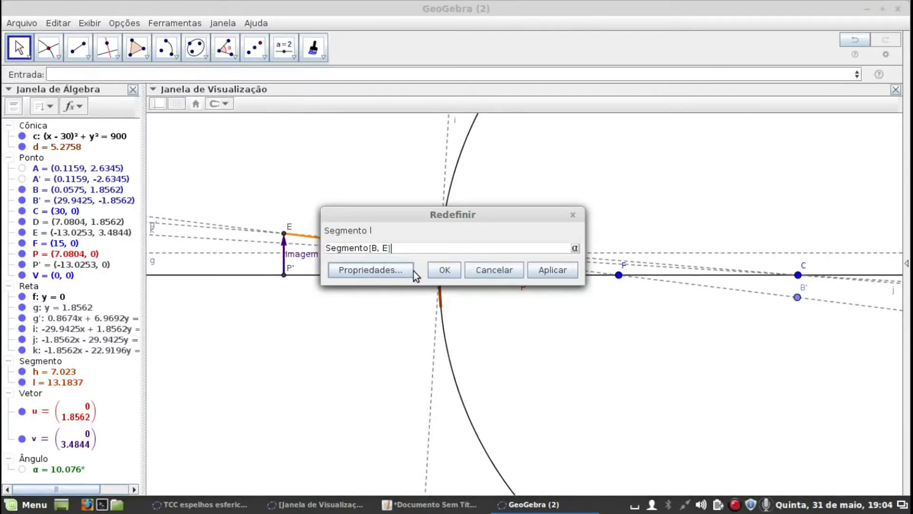
left_click(393, 271)
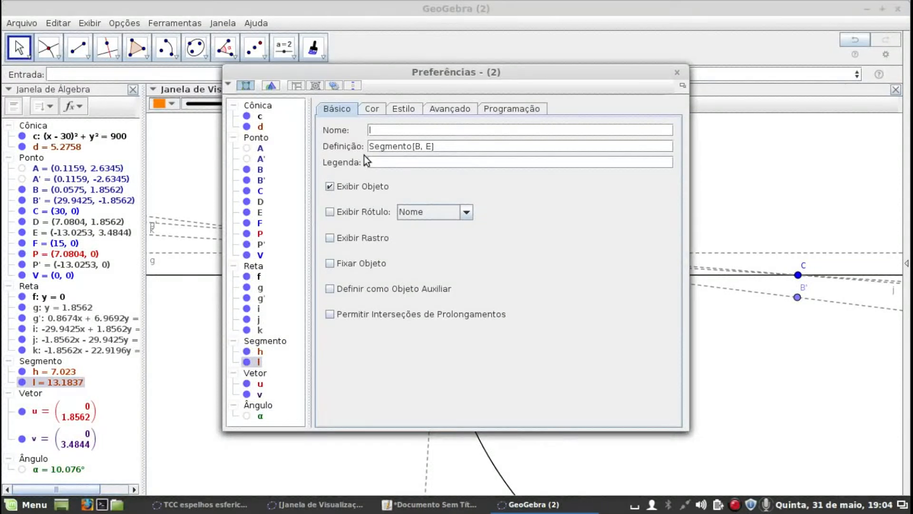
left_click(373, 148)
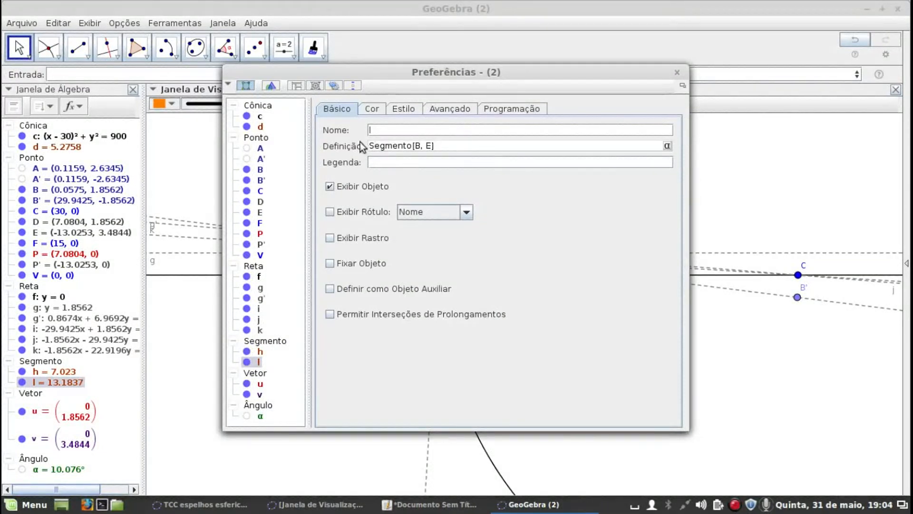
mouse_move(389, 76)
left_mouse_down()
mouse_move(611, 183)
mouse_move(566, 128)
mouse_move(451, 300)
left_mouse_up()
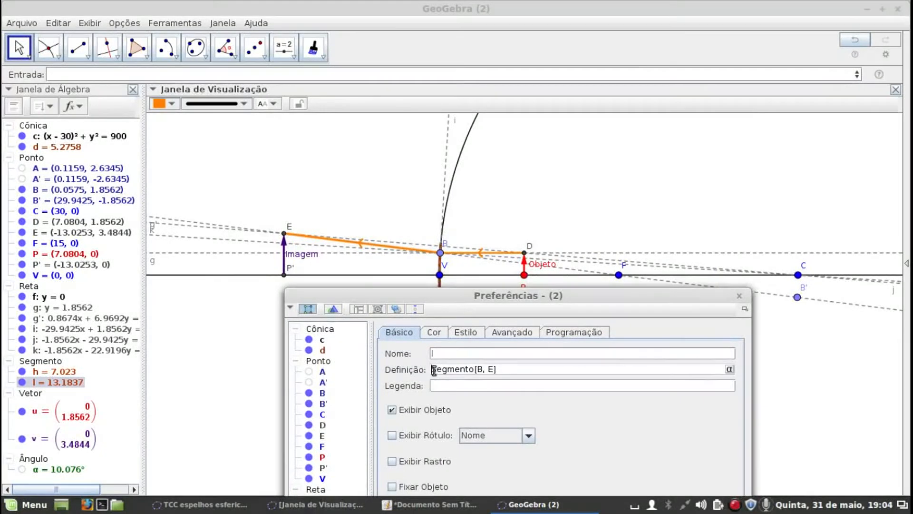
type("Se")
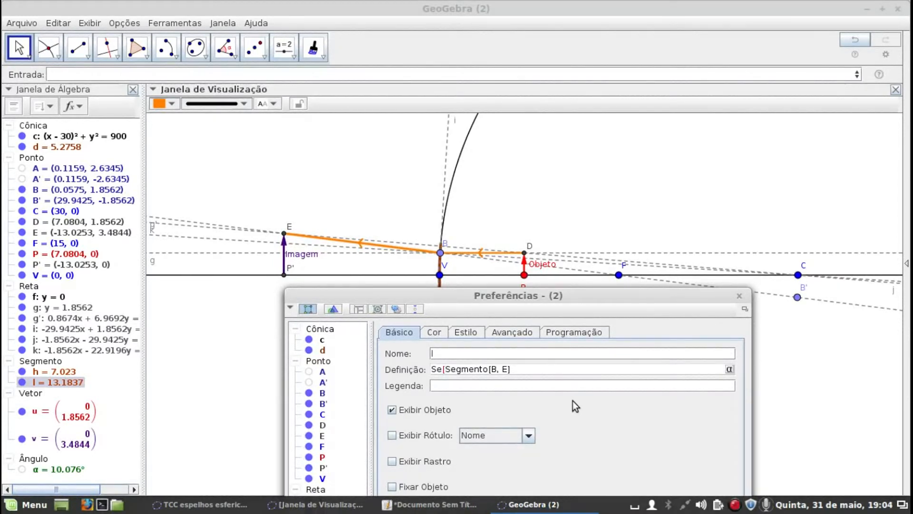
type("[x(")
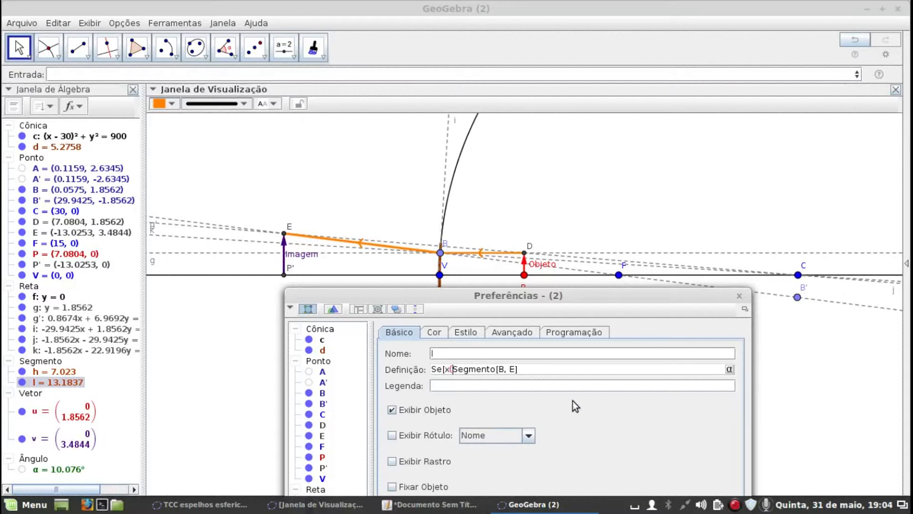
type("P)")
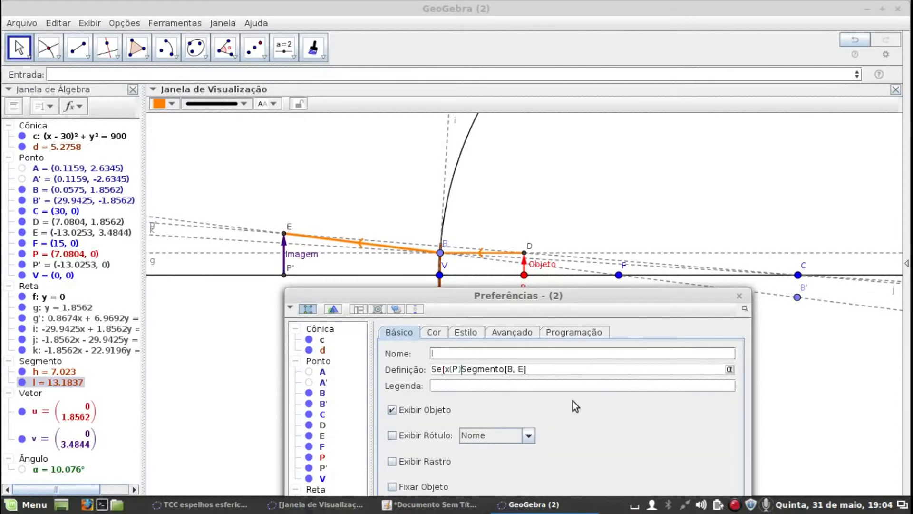
type("<")
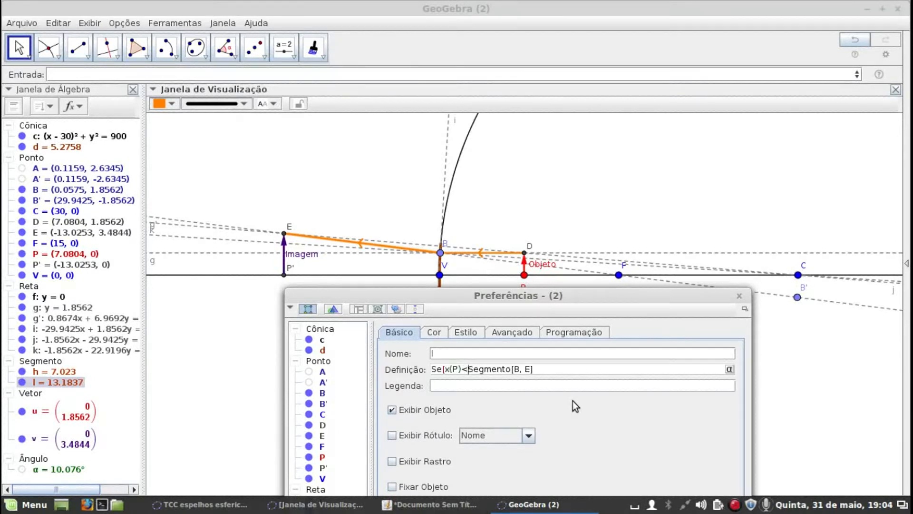
type("x(F),")
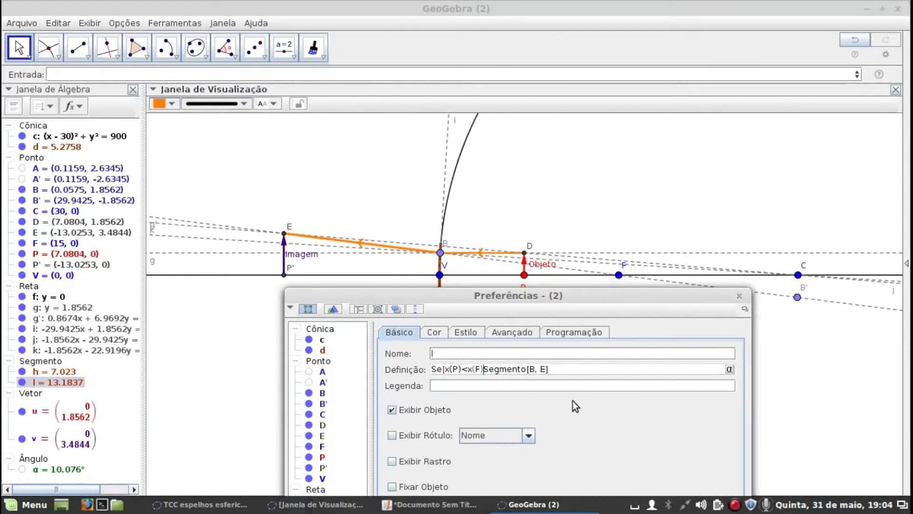
Extend the condition in the segment's definition with a lower bound at V, making it x(V)<x(P)<x(F)
key("Left")
key("Left")
key("Left")
key("Left")
key("Left")
key("Left")
key("Left")
key("Left")
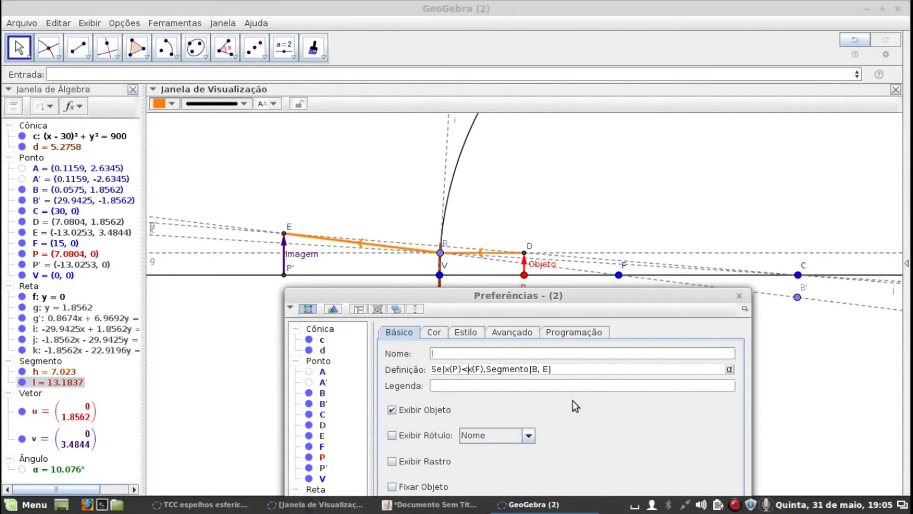
key("Left")
key("Left")
type("<")
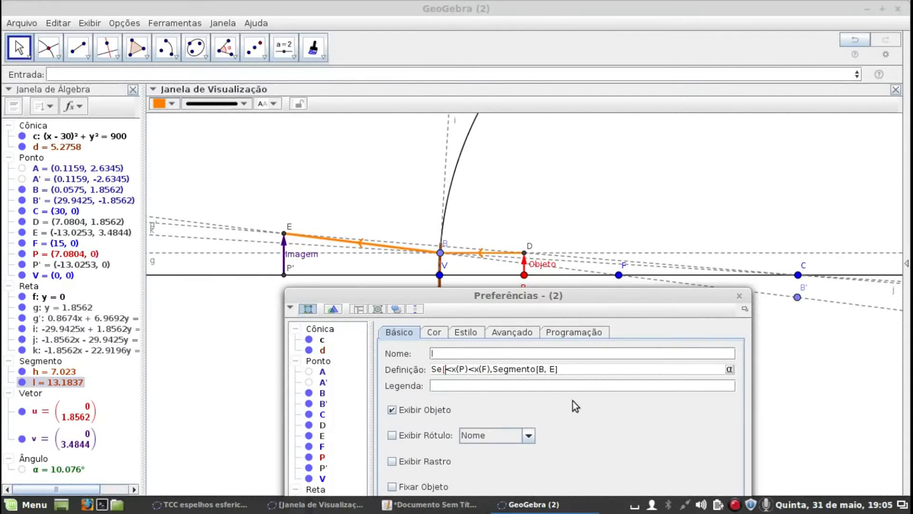
type("x(")
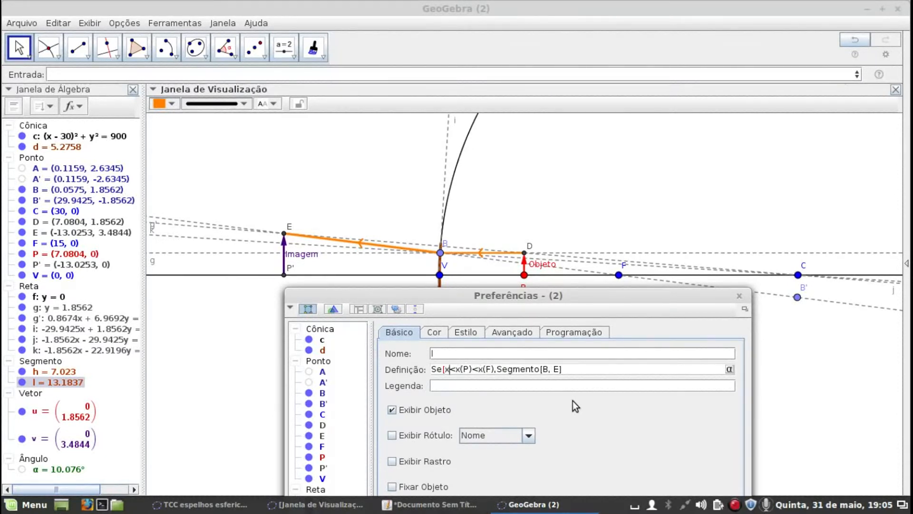
type("V)")
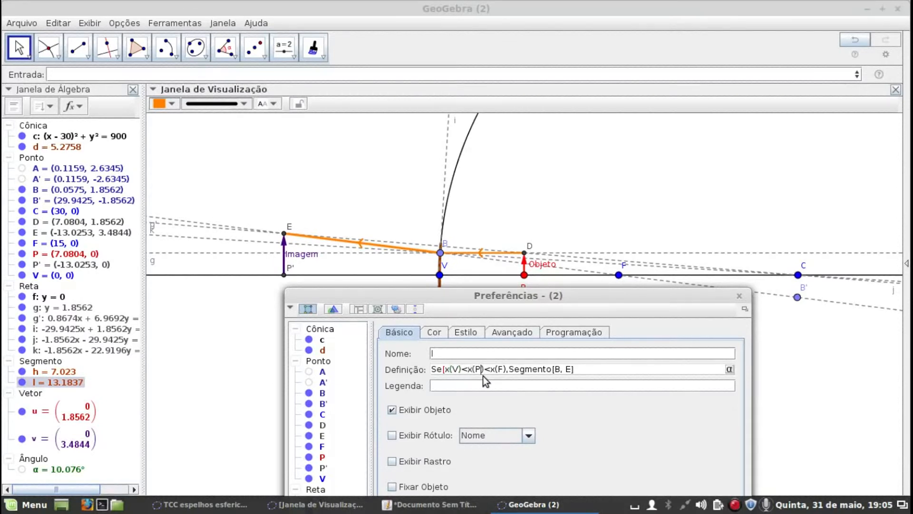
Insert Segmento[B,B'] right after the condition in the definition as the result when P lies between V and F
key("Right")
key("Right")
key("Right")
left_click_drag(644, 307, 643, 331)
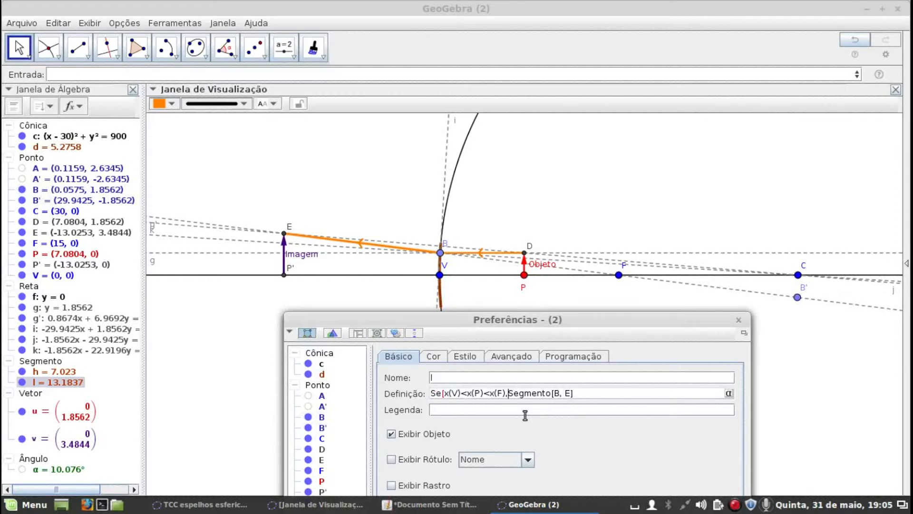
type("Segmento[")
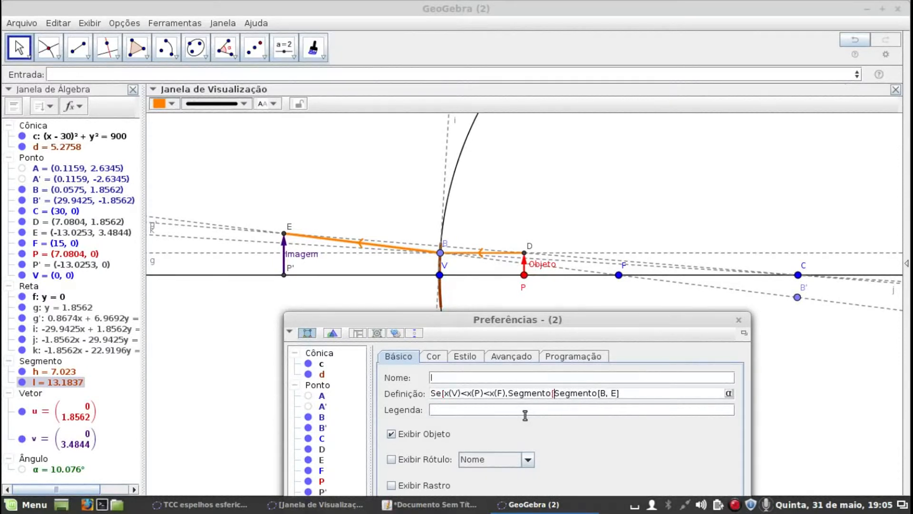
type("]")
type("B")
type(",B")
type("'")
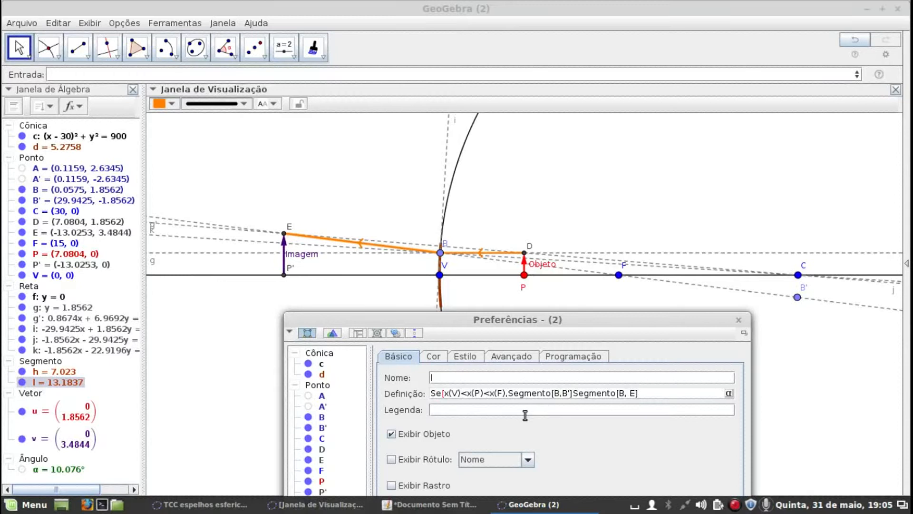
type(",")
Separate Segmento[B, E] with a comma as the alternative result, close the Se command with a bracket, and apply the definition
type("]")
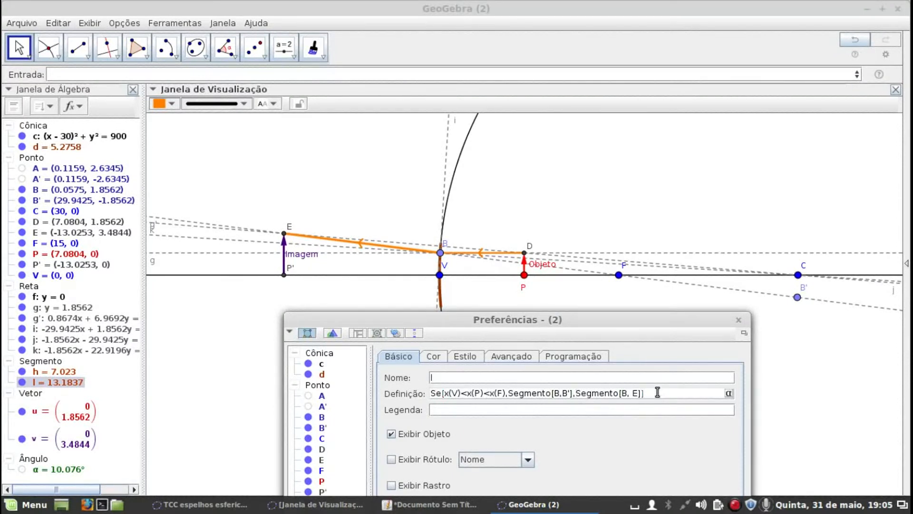
left_click_drag(632, 319, 638, 271)
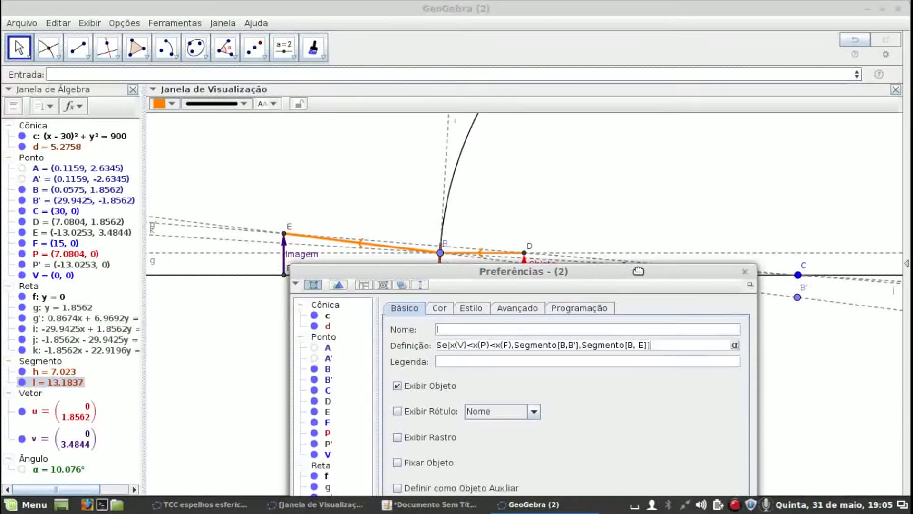
key("Return")
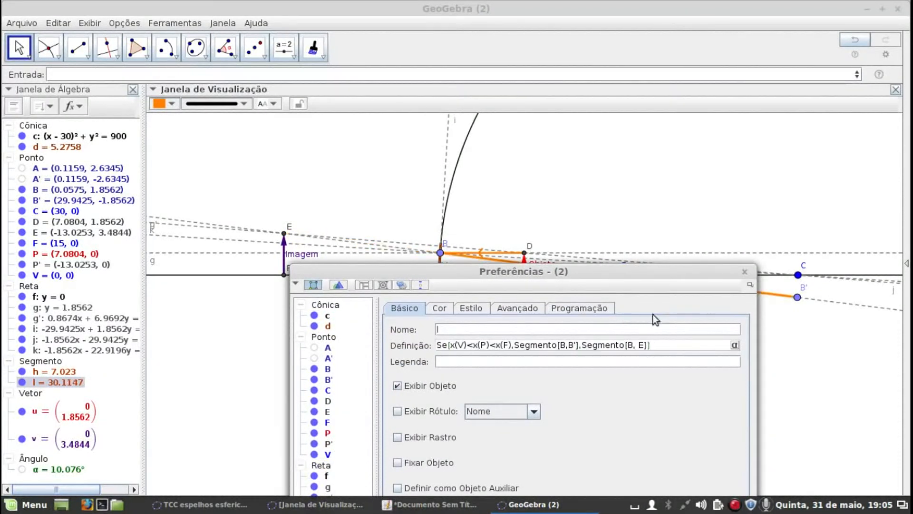
Move object point P along the axis to the far side of the mirror, at about x = -12.45
left_click_drag(674, 278, 673, 359)
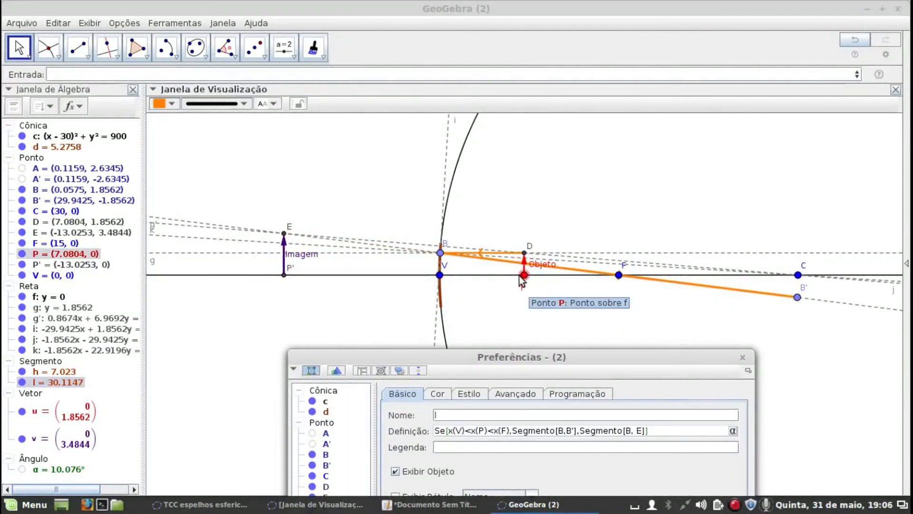
left_click_drag(529, 278, 291, 275)
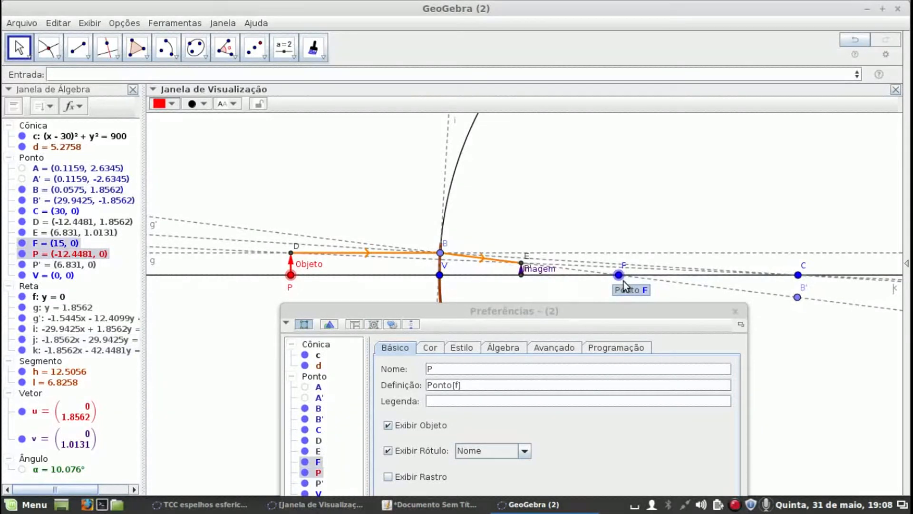
Reflect focus F about mirror point B to create a point on the opposite side of the mirror
left_click(254, 48)
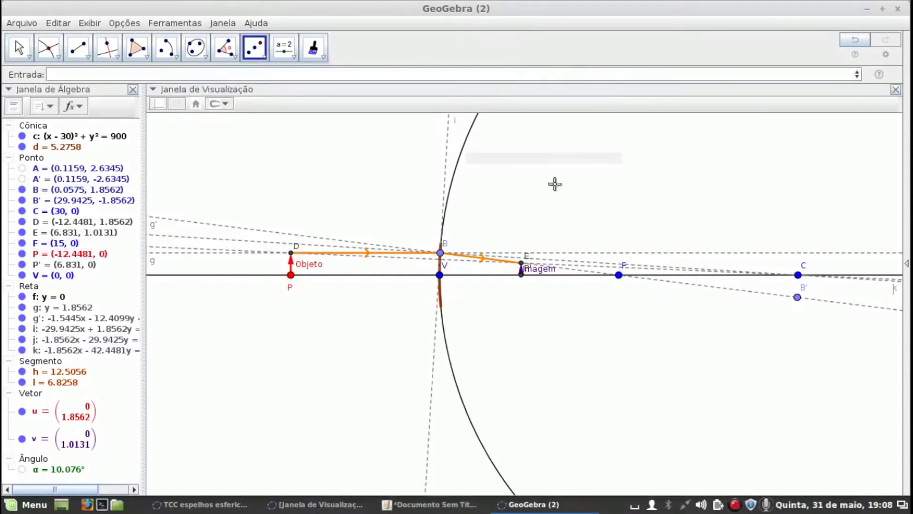
left_click(619, 276)
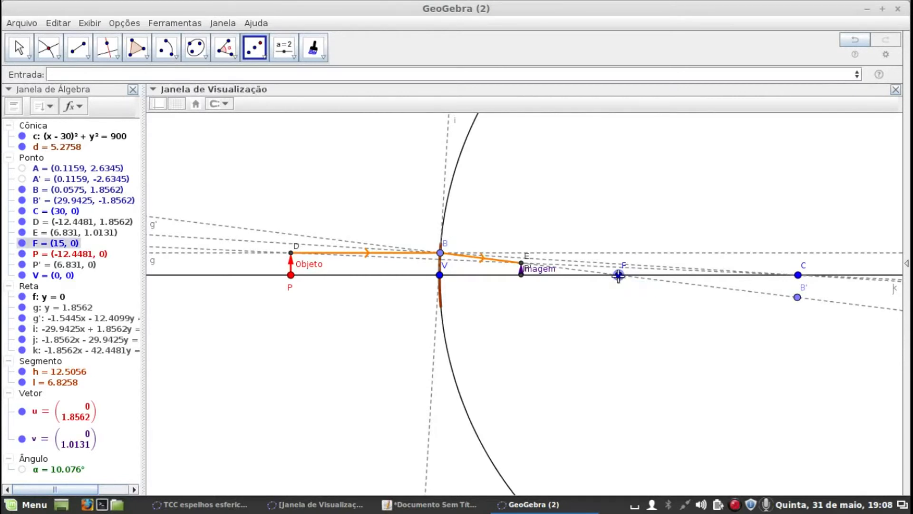
left_click(440, 254)
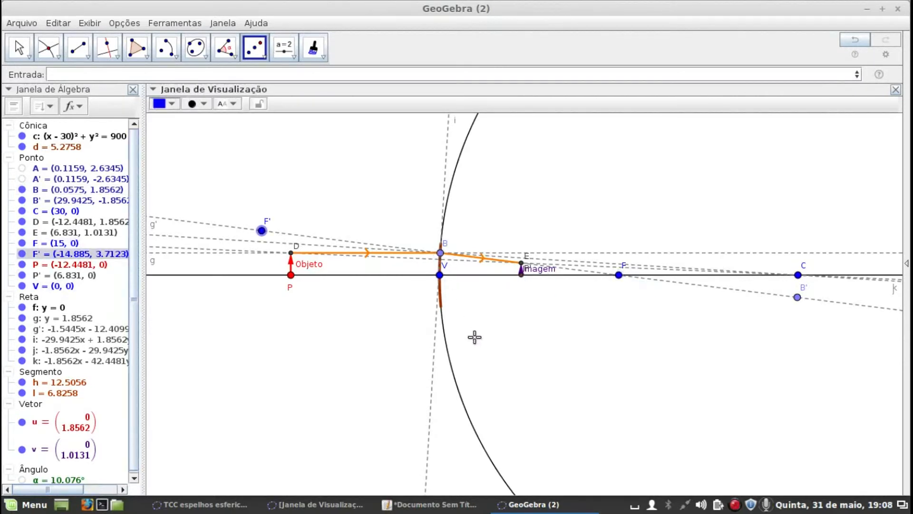
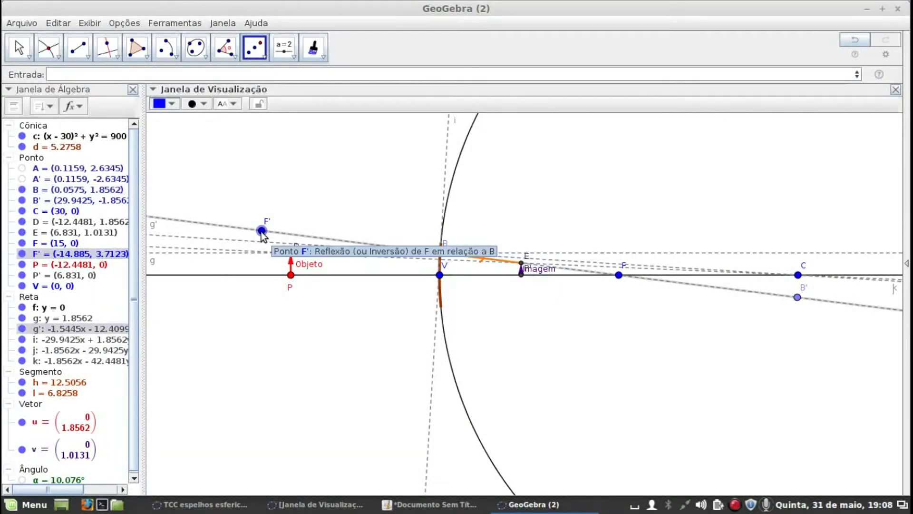
Open the definition of segment l and start a nested Se command just before Segmento[B, E]
double_click(62, 394)
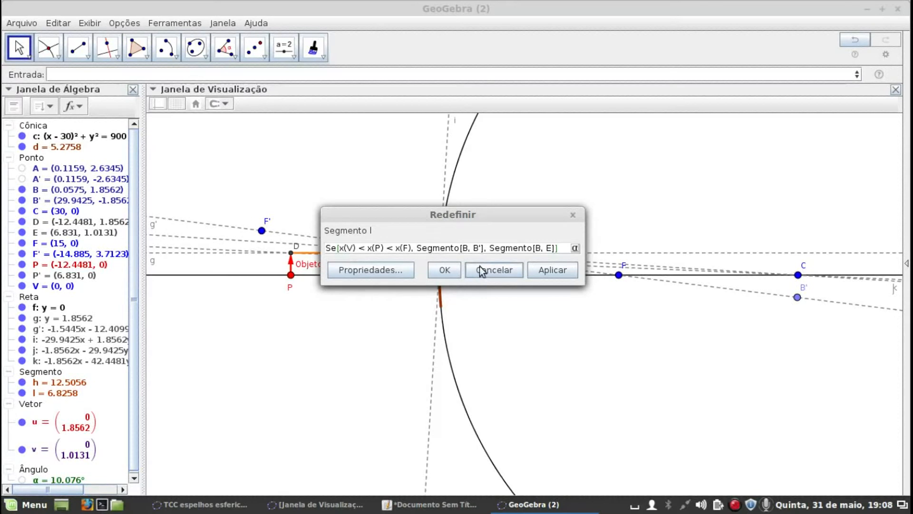
left_click(340, 248)
key("Right")
key("Right")
key("Right")
key("Right")
key("Right")
key("Right")
key("Right")
key("Right")
key("Right")
key("Right")
key("Right")
key("Right")
key("Right")
key("Right")
key("Right")
key("Right")
key("Right")
key("Right")
key("Right")
key("Right")
key("Right")
key("Right")
key("Right")
key("Right")
key("Right")
key("Right")
key("Right")
key("Right")
key("Right")
key("Right")
key("Right")
key("Right")
key("Right")
type("s")
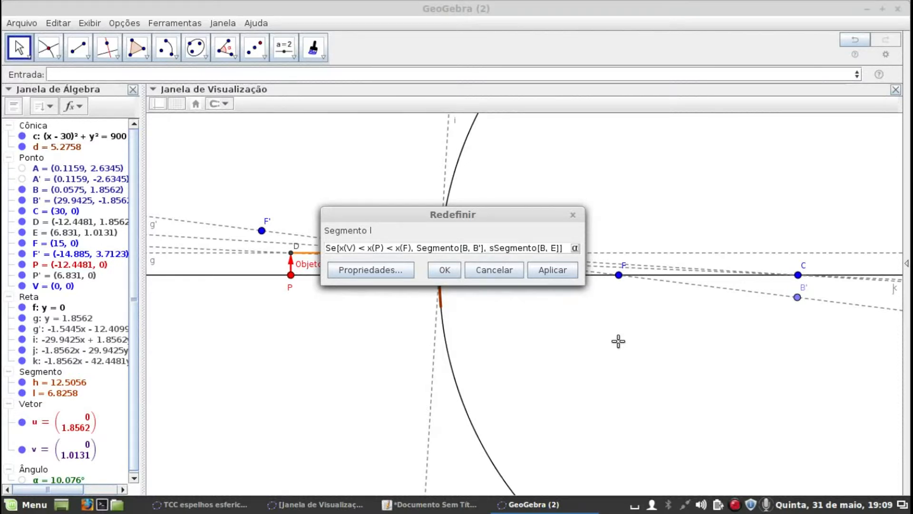
key("BackSpace")
type("Se")
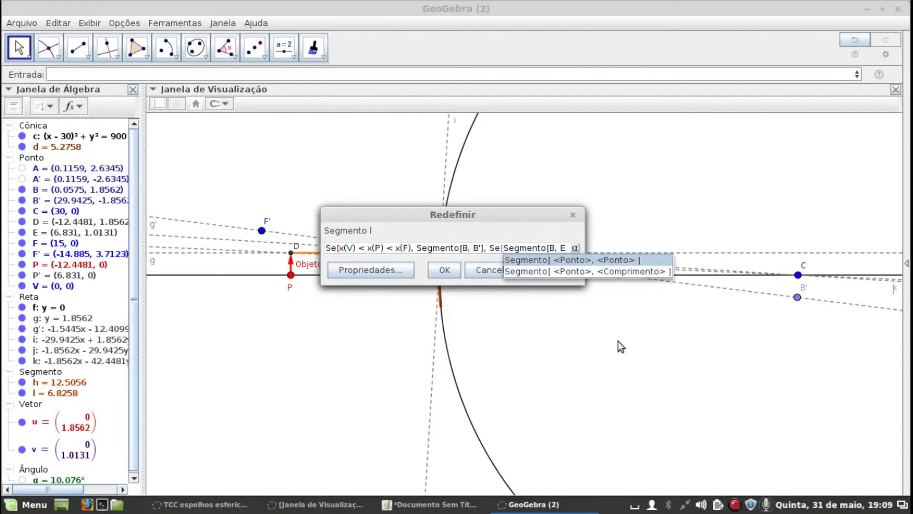
type("[x")
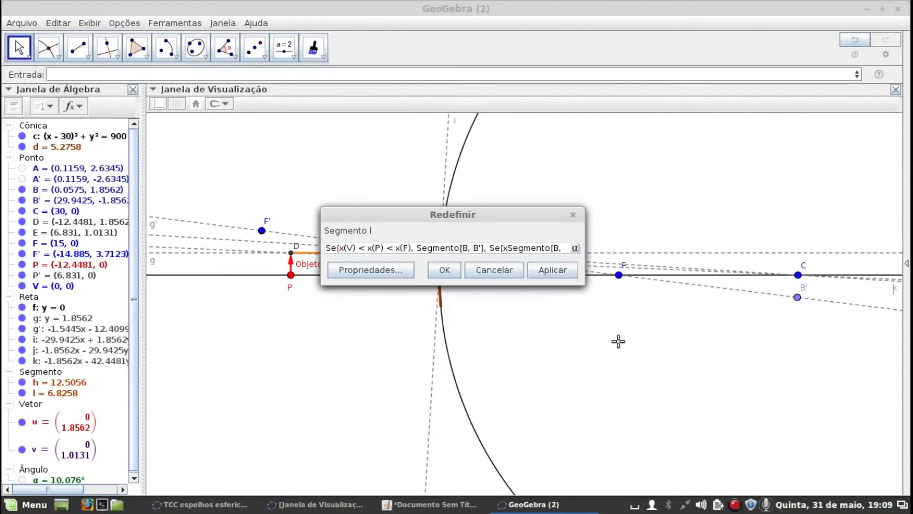
type("(P)")
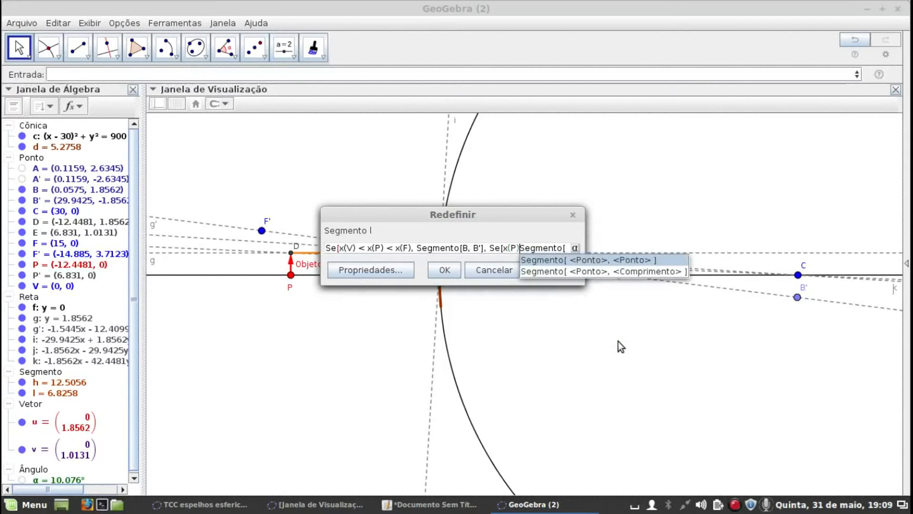
type("<x(V), ")
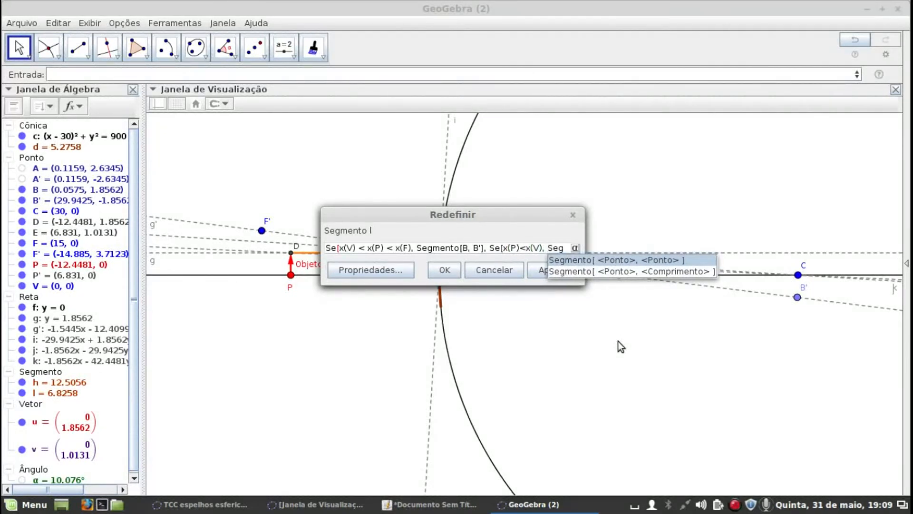
type("Segmento")
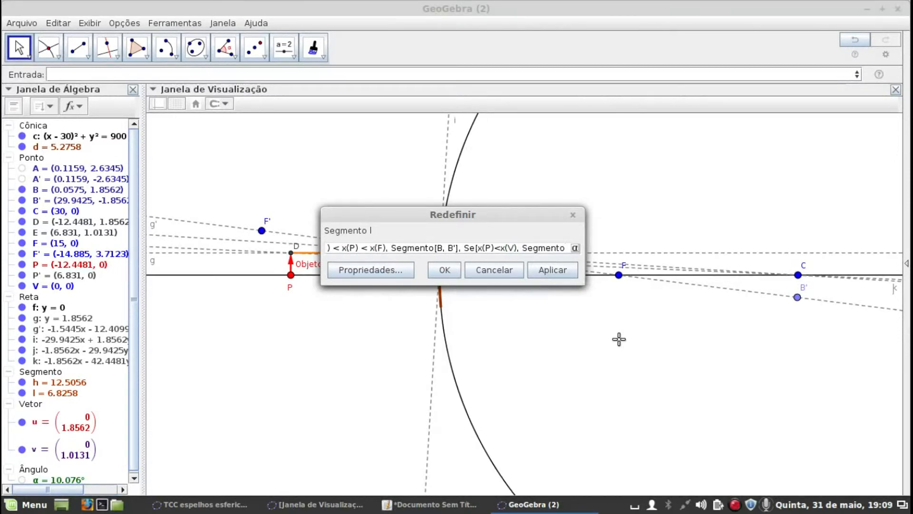
type("[")
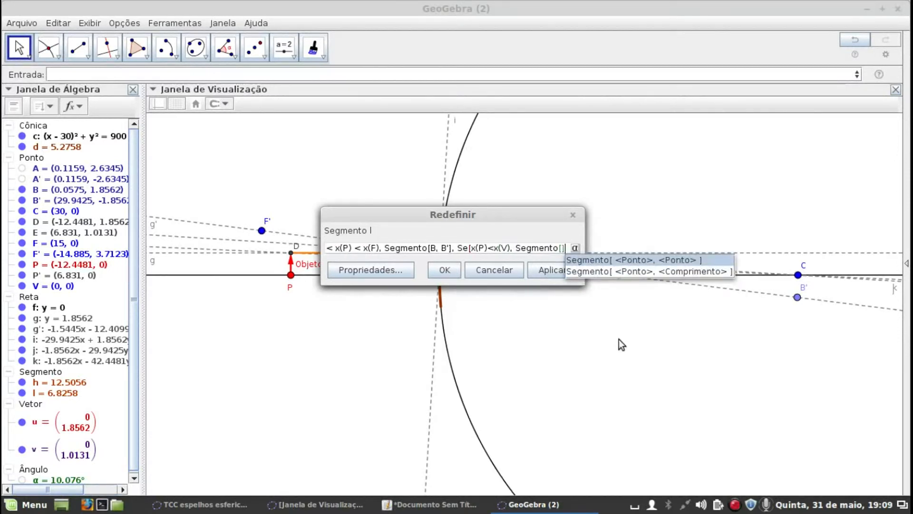
Insert Segmento[B,F'] as the nested condition's result and separate it with a comma from Segmento[B, E]
key("Escape")
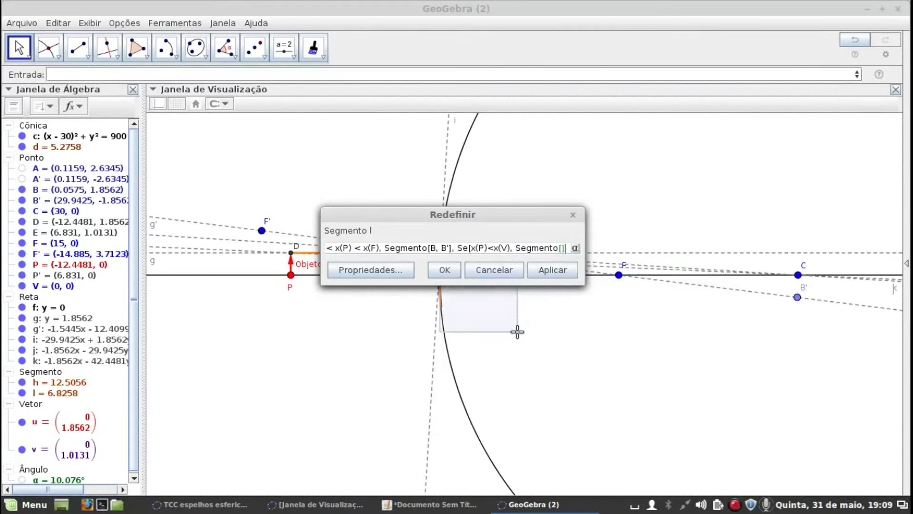
left_click_drag(494, 213, 639, 307)
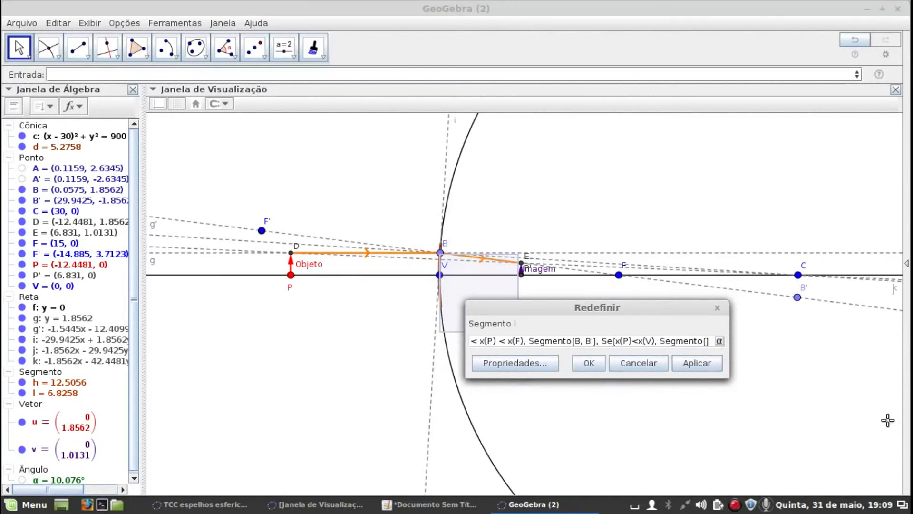
type("B,")
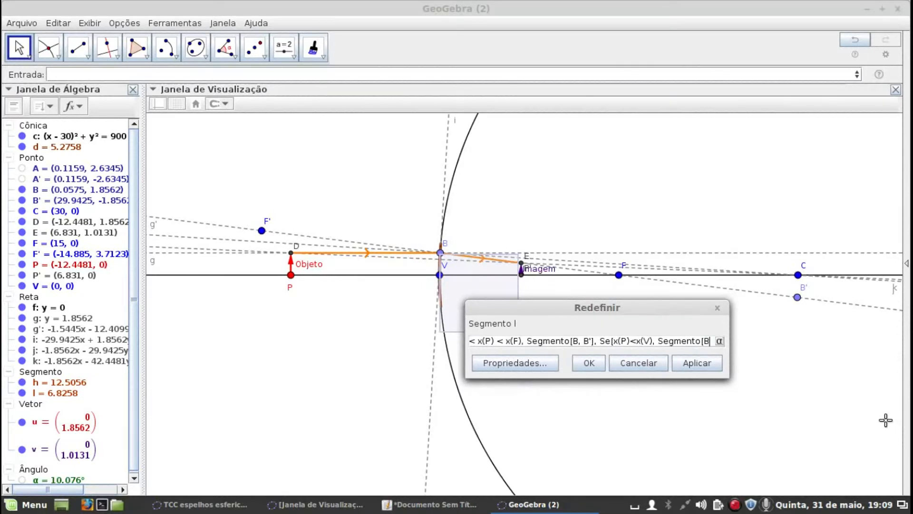
type("F'")
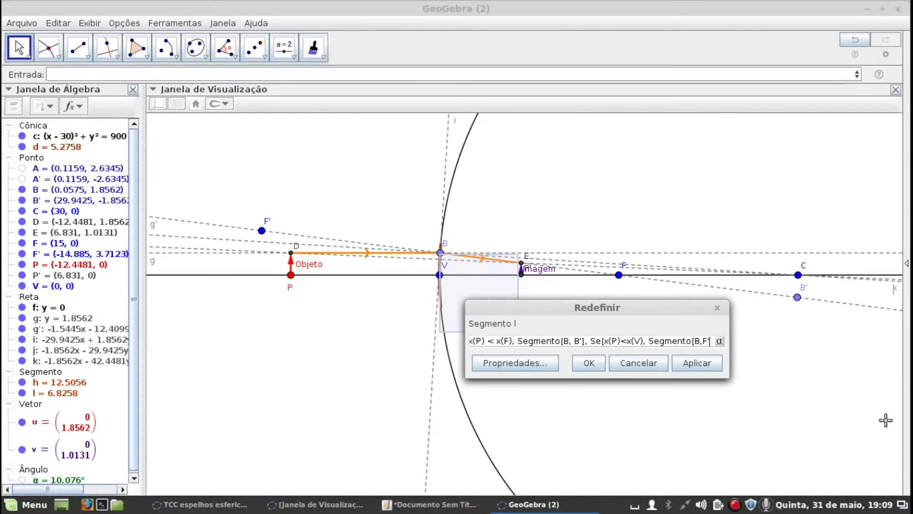
type("]Se")
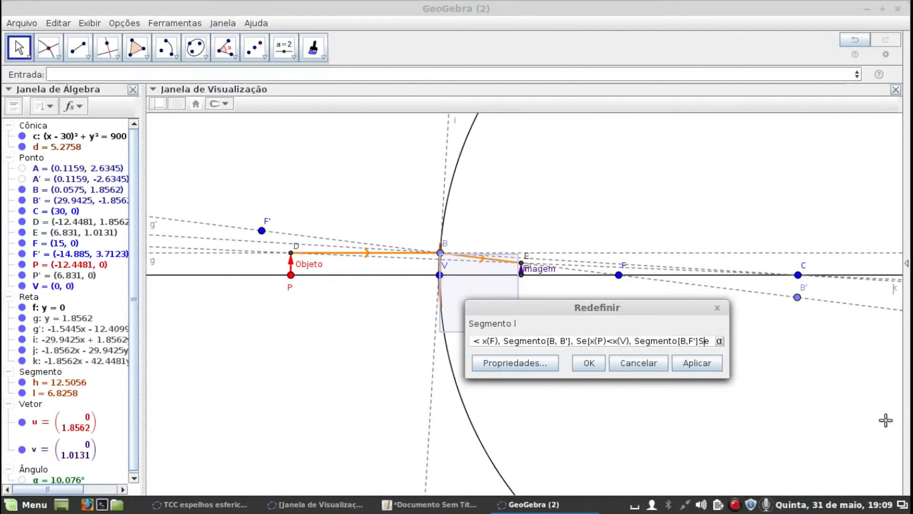
key("Left")
type(",")
Close the nested Se with an additional bracket at the end of the expression and apply the new definition of segment l
key("Right")
key("Right")
key("Right")
key("Right")
key("Right")
key("Right")
key("Right")
key("Right")
key("Right")
key("Right")
key("Right")
key("Right")
key("Right")
key("Right")
key("Right")
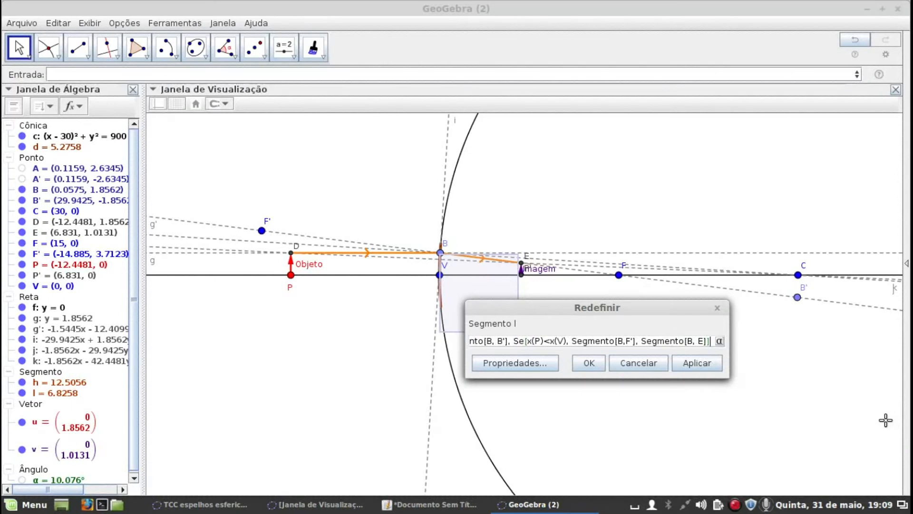
left_click(525, 342)
left_click(711, 363)
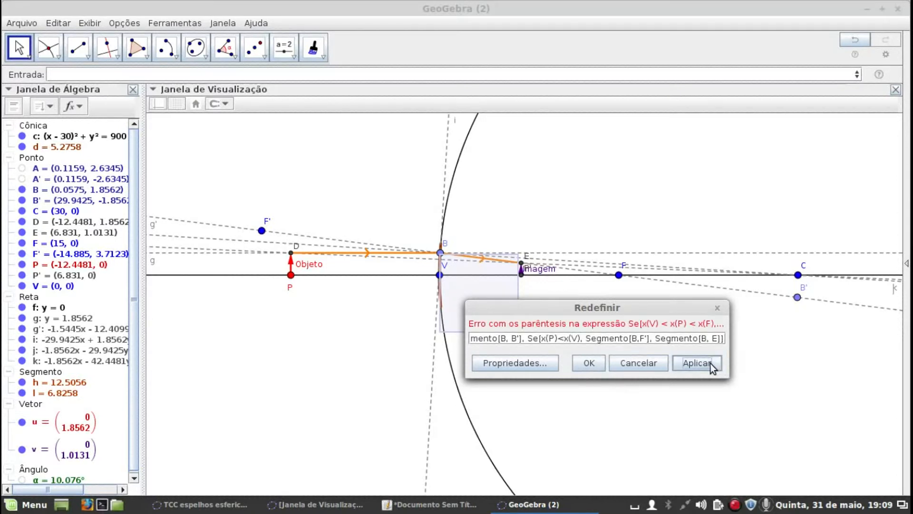
left_click(718, 338)
left_click(699, 339)
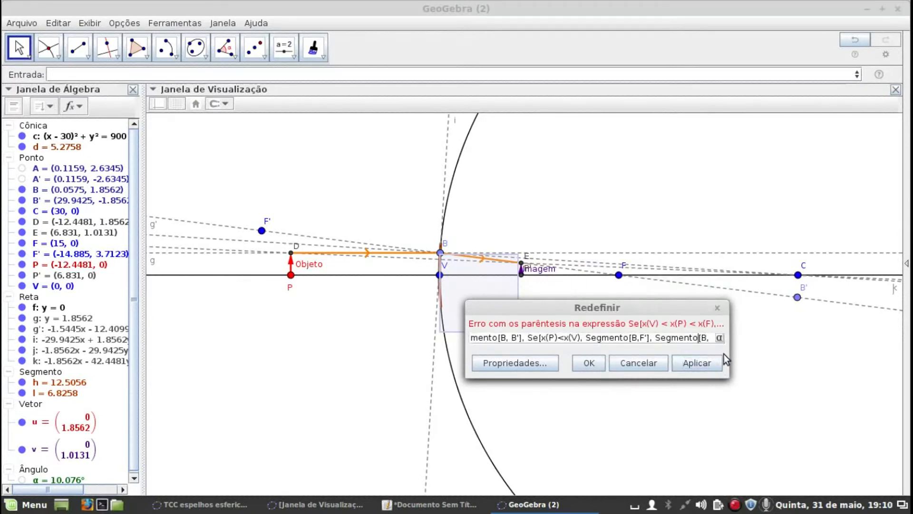
key("End")
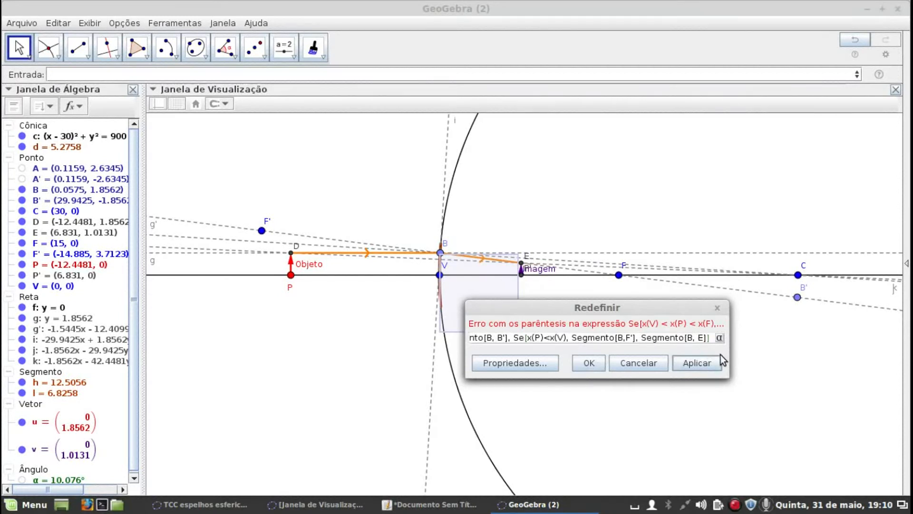
type("]")
left_click(706, 363)
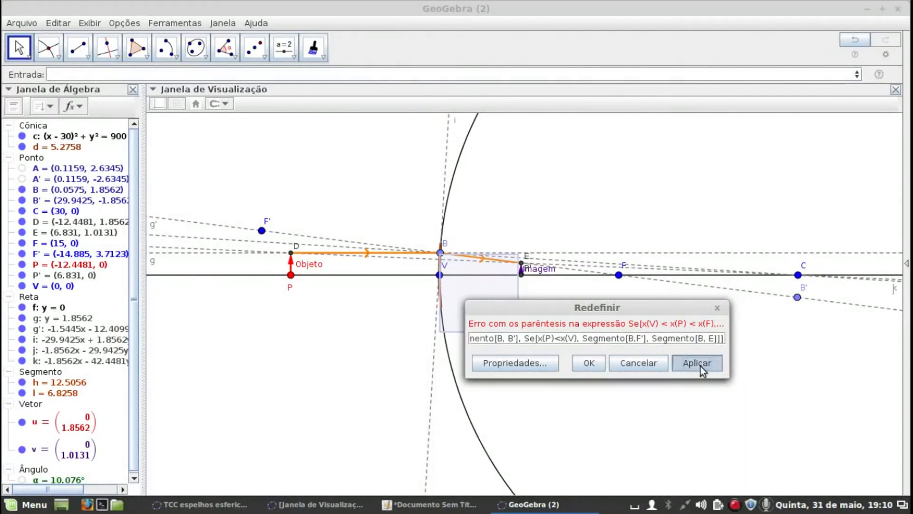
left_click(600, 366)
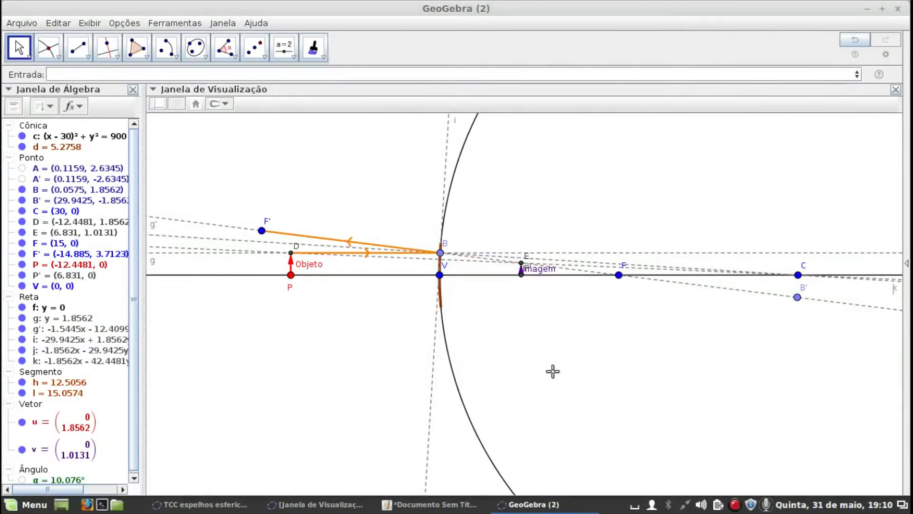
Hide the points F', B and B' in the drawing
right_click(261, 231)
left_click(304, 269)
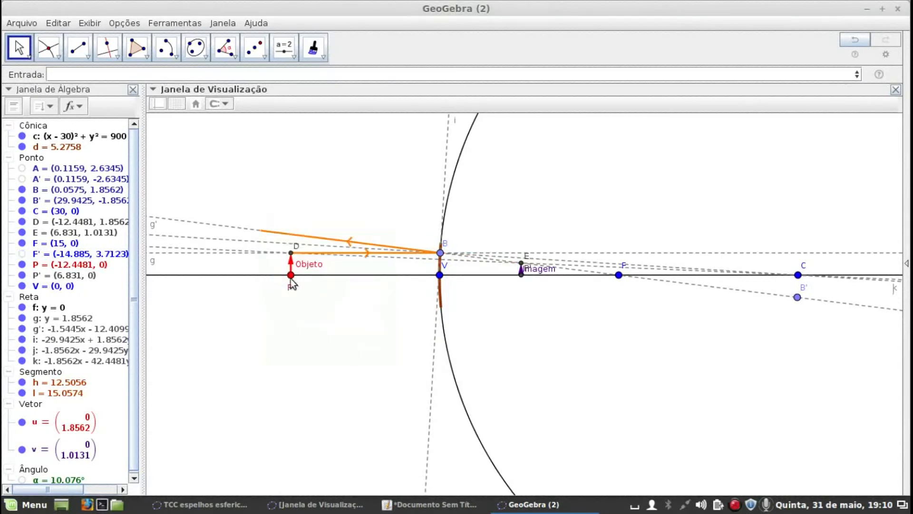
right_click(443, 254)
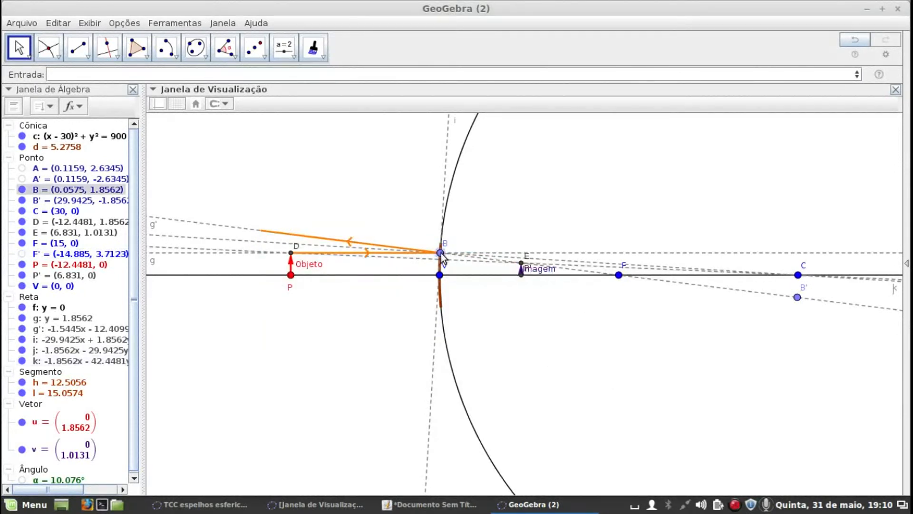
left_click(451, 288)
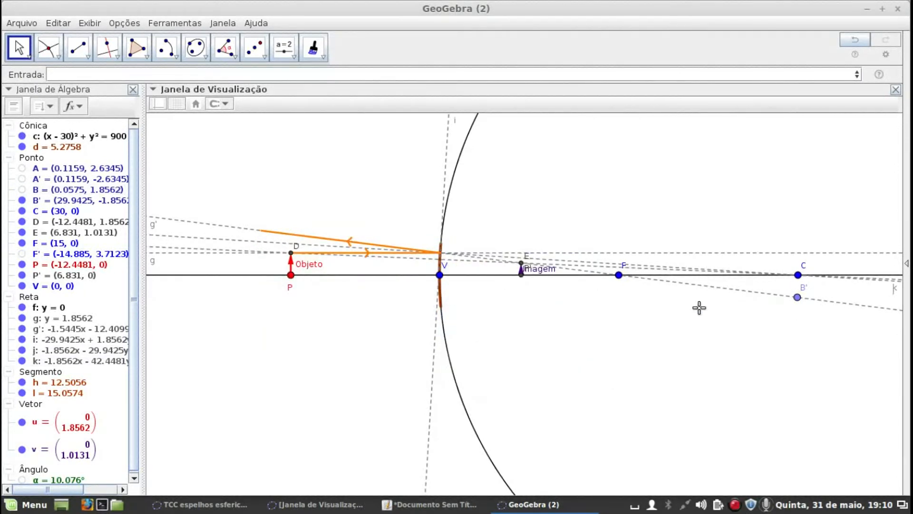
right_click(799, 305)
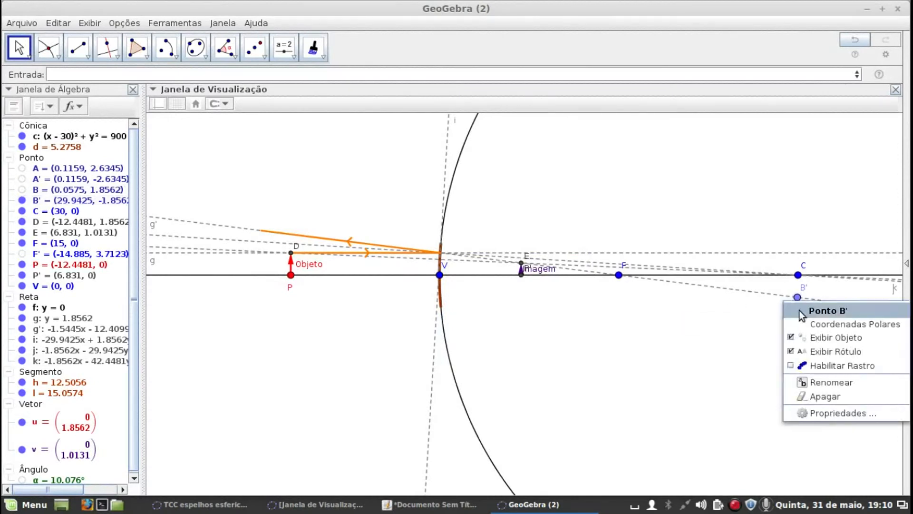
left_click(789, 338)
Show point B again and move it up to the mirror's upper end, at about (0.12, 2.63)
scroll(621, 306, "up", 3)
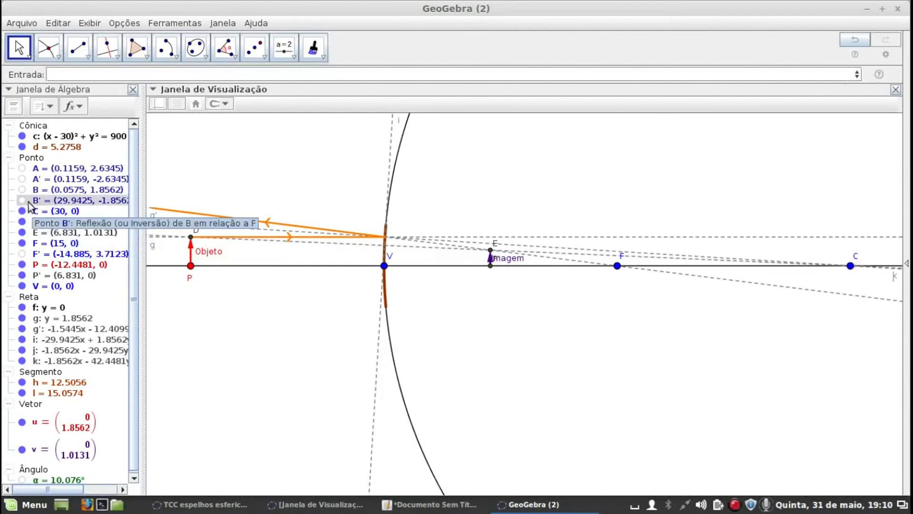
left_click(22, 189)
left_click_drag(387, 238, 388, 227)
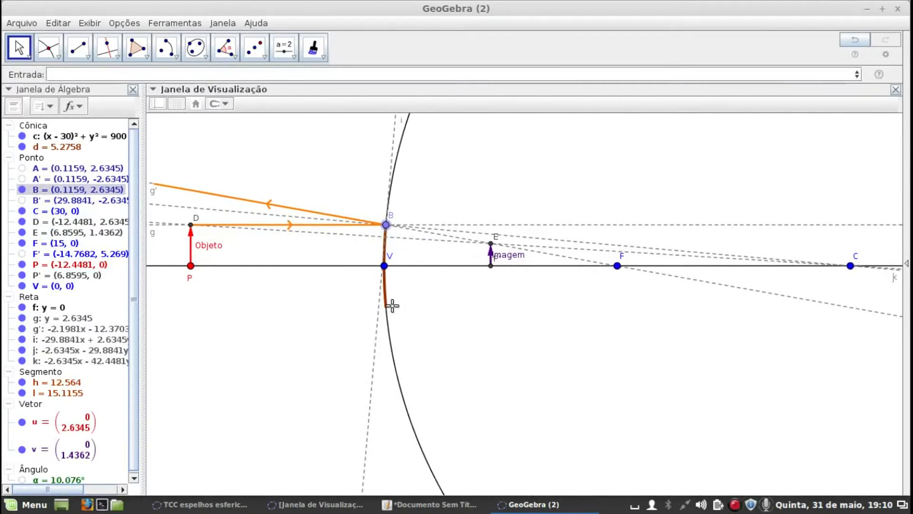
scroll(392, 304, "down", 3)
scroll(507, 366, "up", 1)
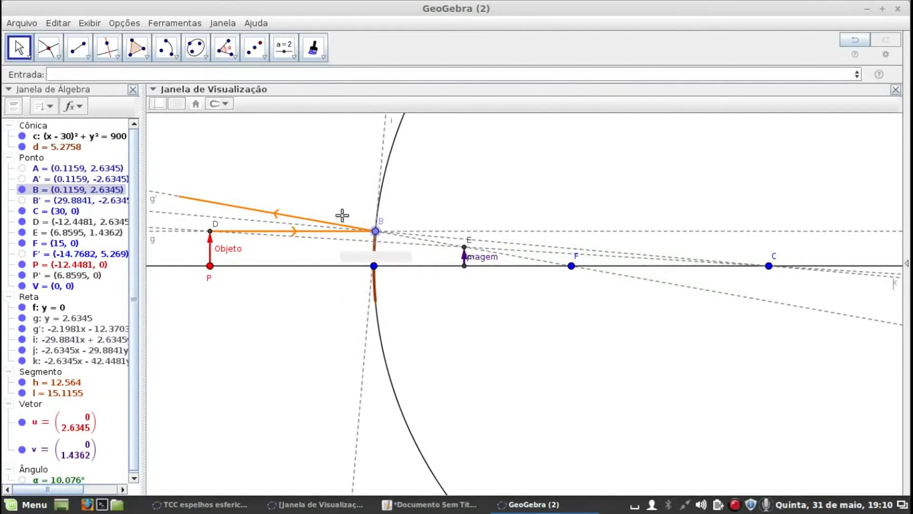
Hide the tangent line i, the full circle c and point D at the object's tip
right_click(384, 143)
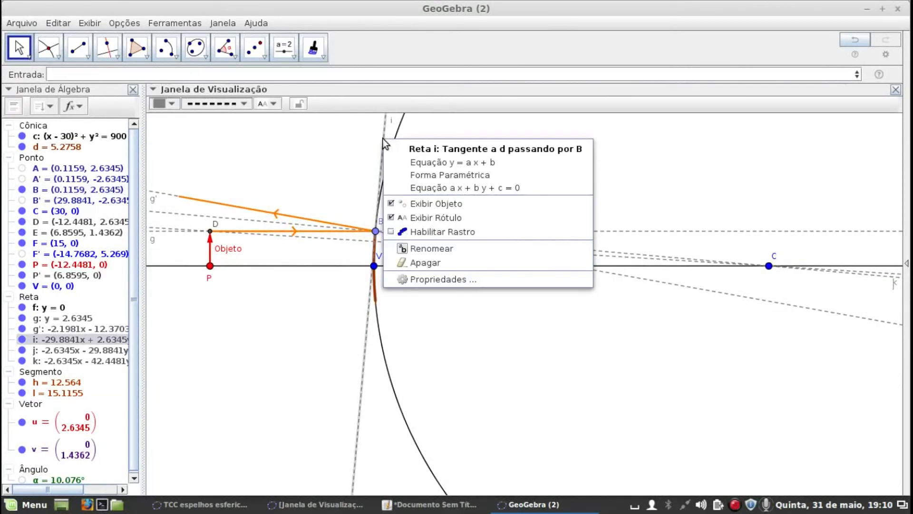
left_click(388, 201)
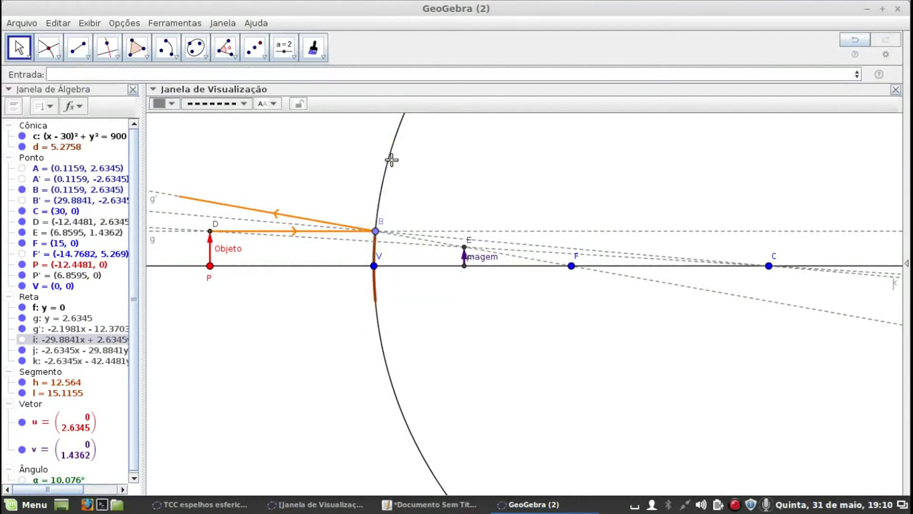
left_click(22, 136)
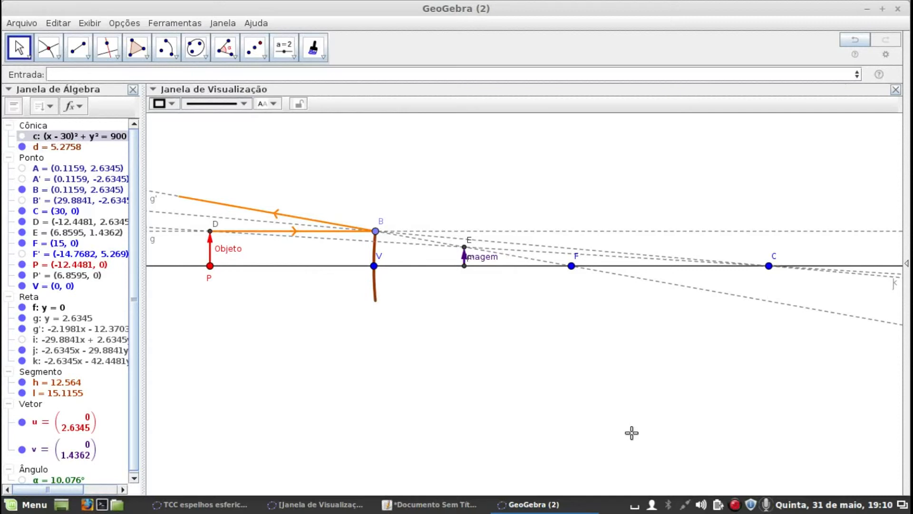
right_click(210, 235)
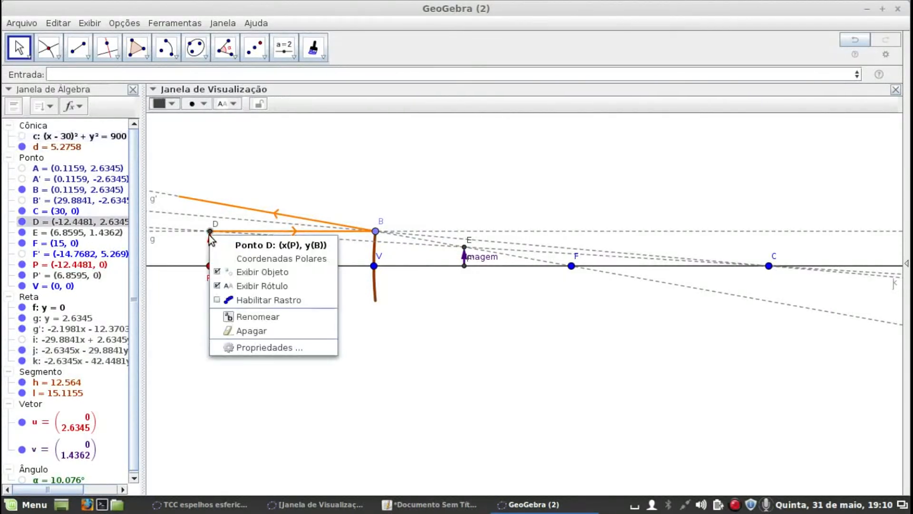
left_click(214, 272)
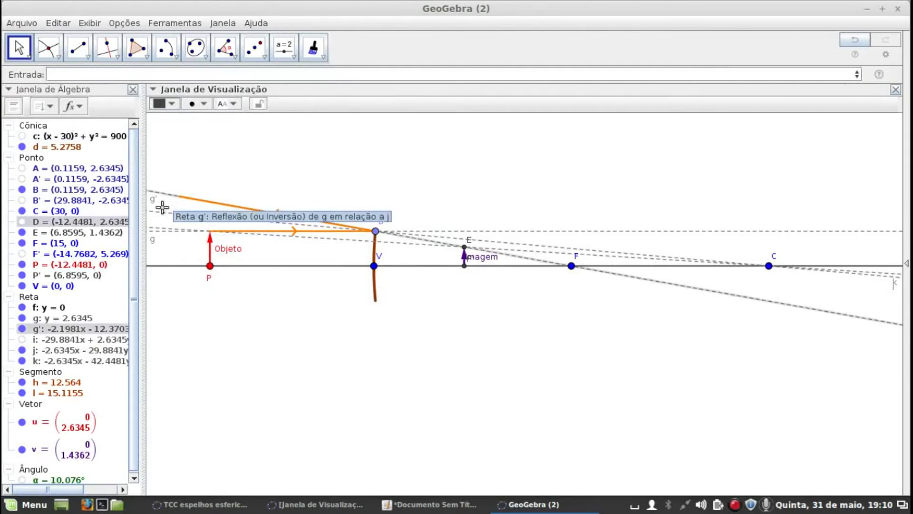
Turn off the labels of all the lines in the Reta group together
right_click(39, 299)
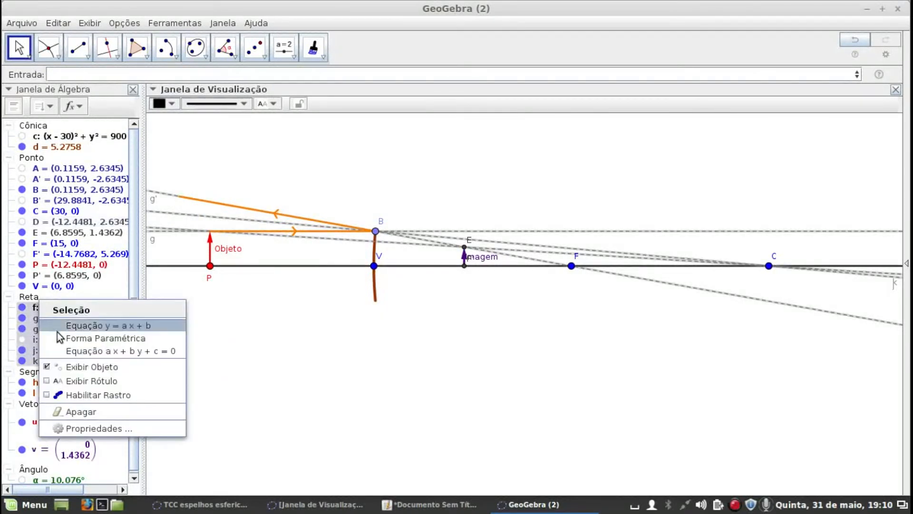
left_click(49, 381)
right_click(30, 297)
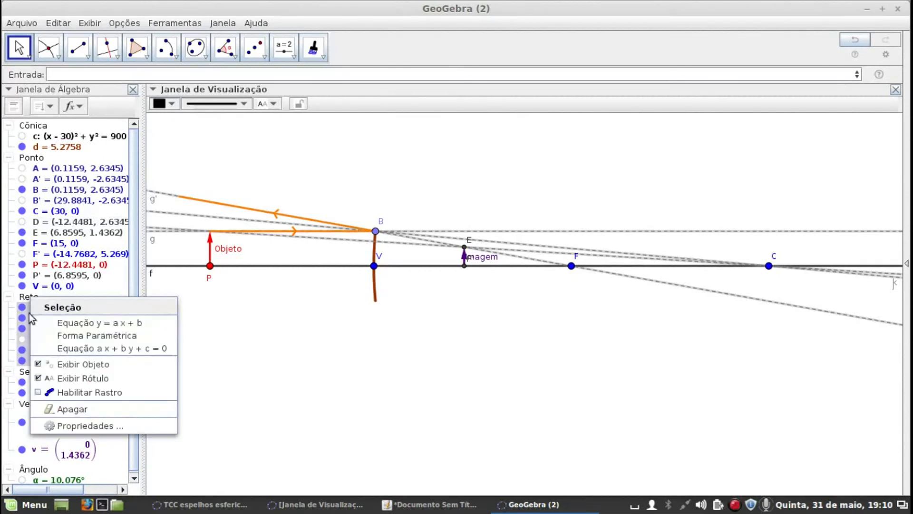
left_click(38, 378)
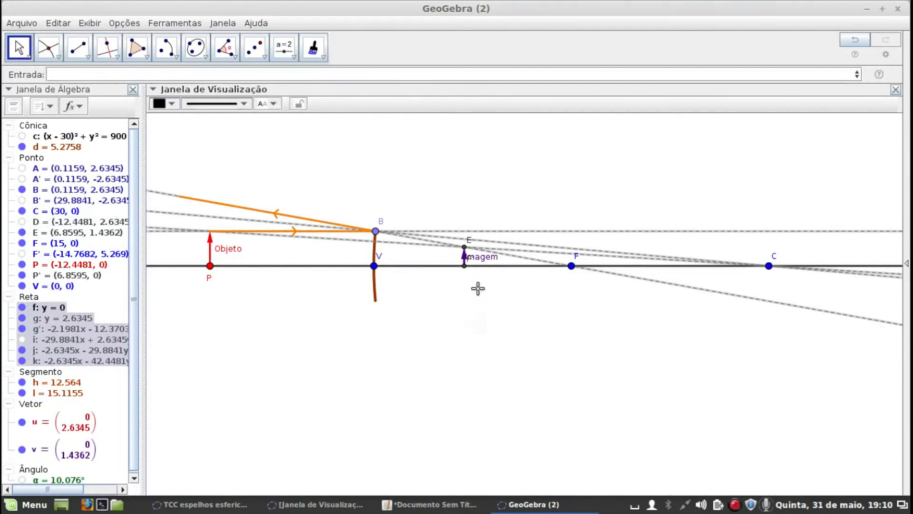
Hide point E at the image's tip and move object point P between F and C, to about (24.96, 0)
left_click(23, 233)
scroll(546, 346, "up", 2)
scroll(545, 346, "down", 2)
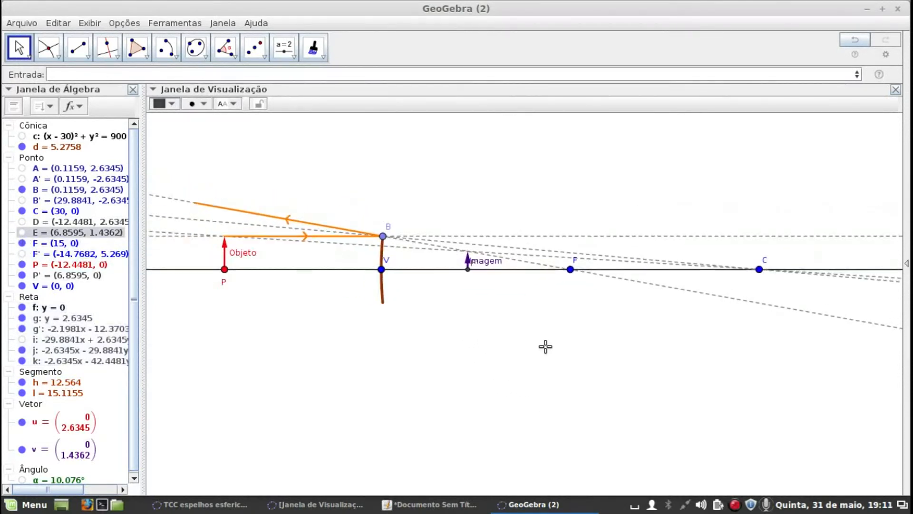
scroll(546, 346, "down", 1)
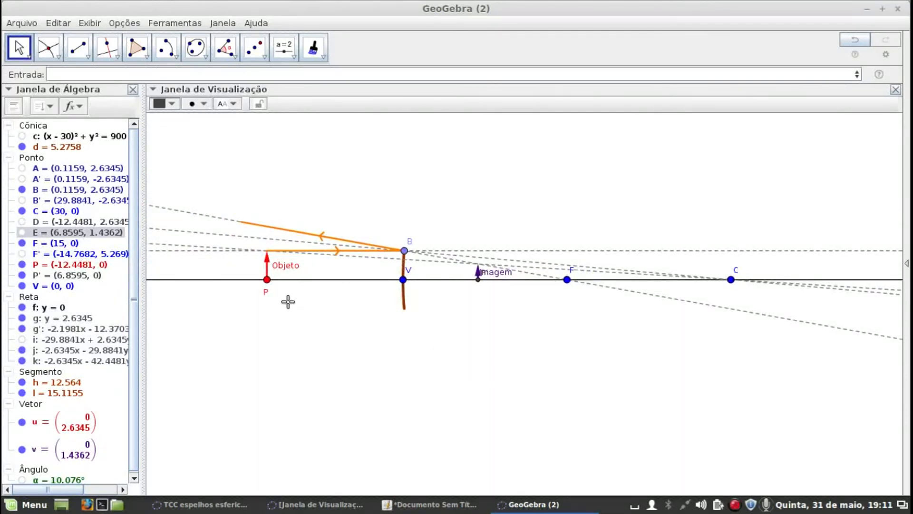
left_click_drag(272, 282, 678, 313)
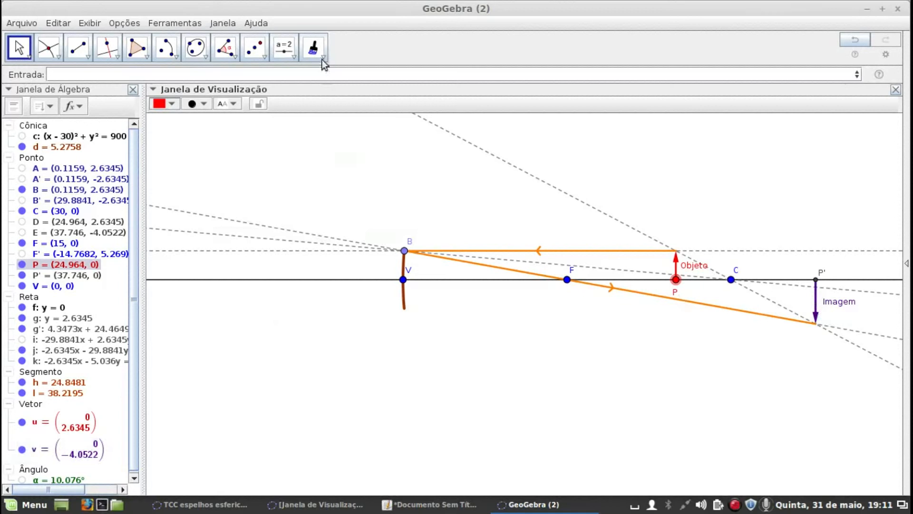
Define the magnification number ALT as y(E)/y(D), the image tip's height divided by the object tip's height
left_click(292, 58)
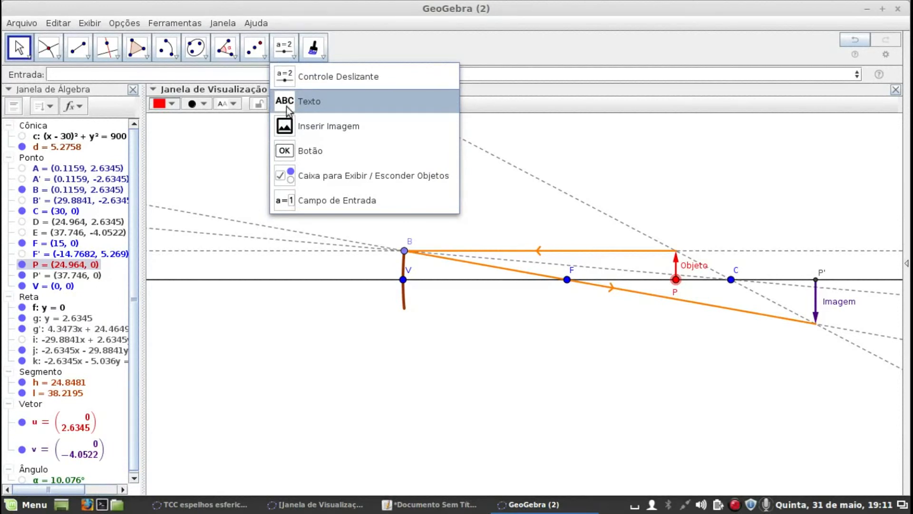
left_click(132, 373)
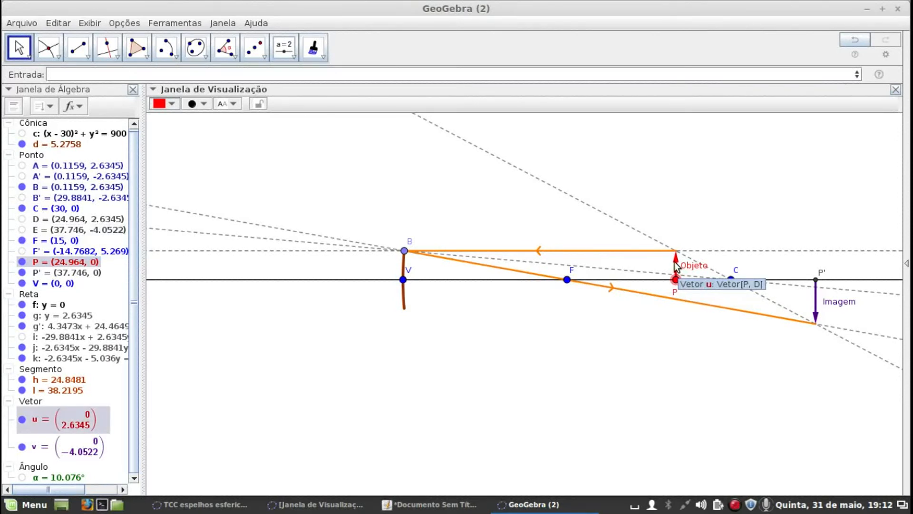
left_click(75, 75)
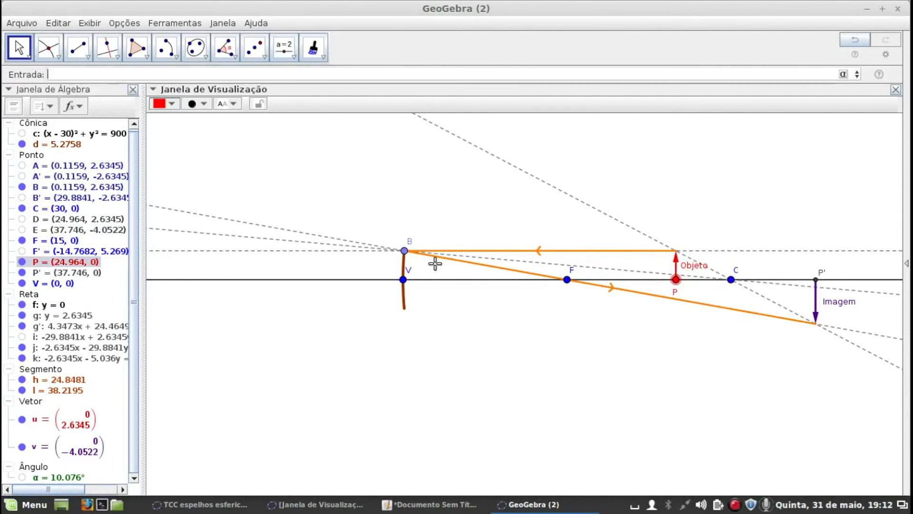
type("ALT=y(")
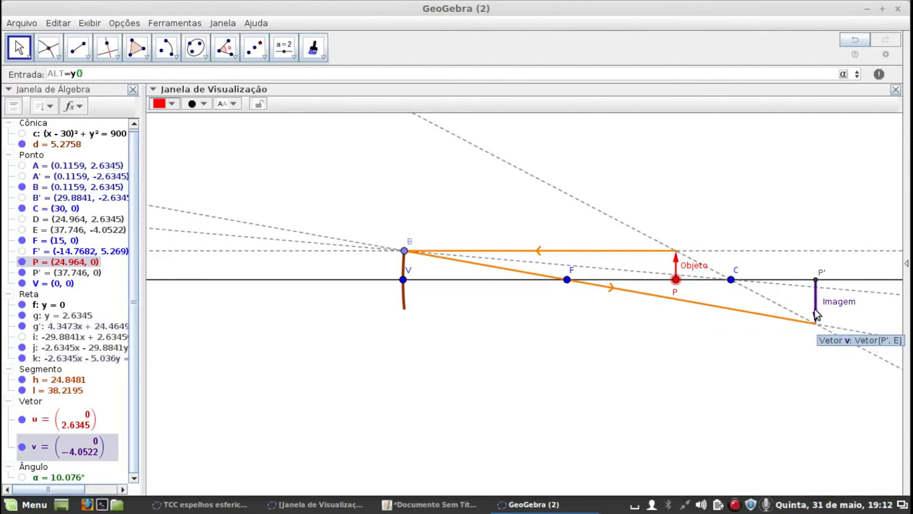
type("/y(D")
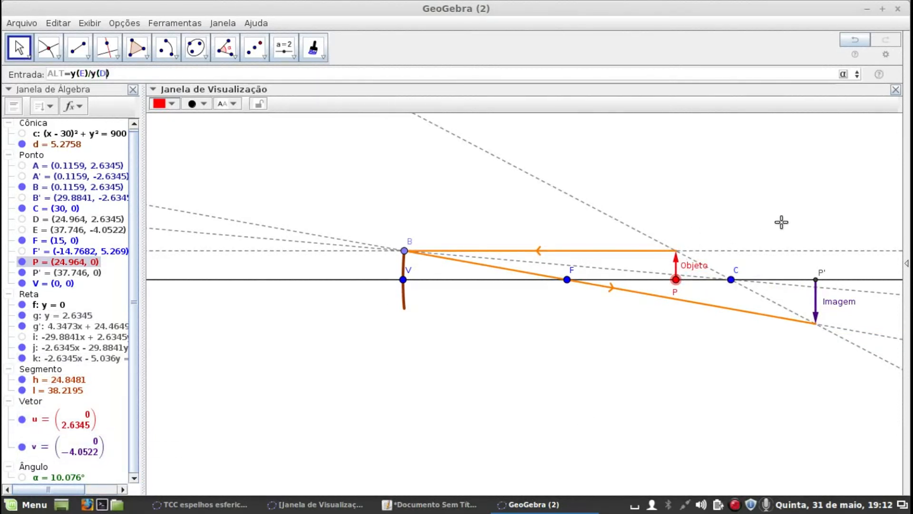
key("Return")
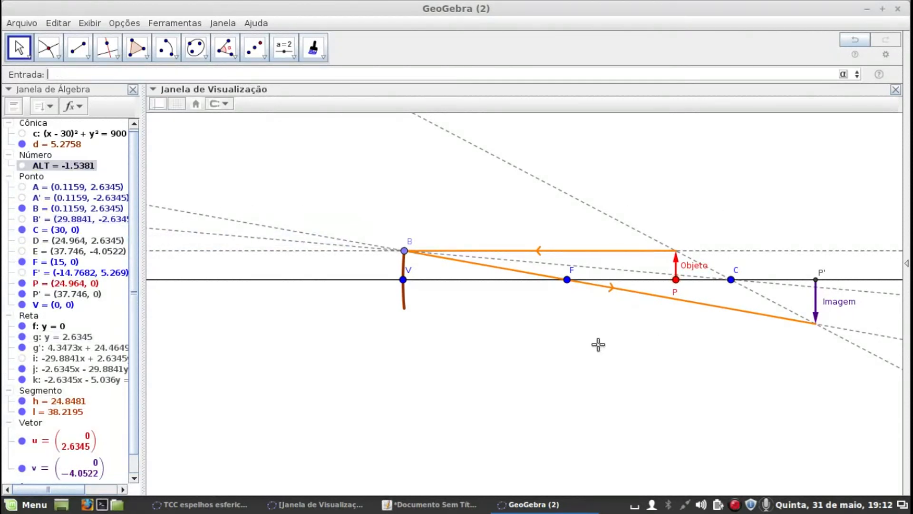
Move object point P close to C and on to just beyond it, at about (30.98, 0)
left_click_drag(678, 285, 732, 284)
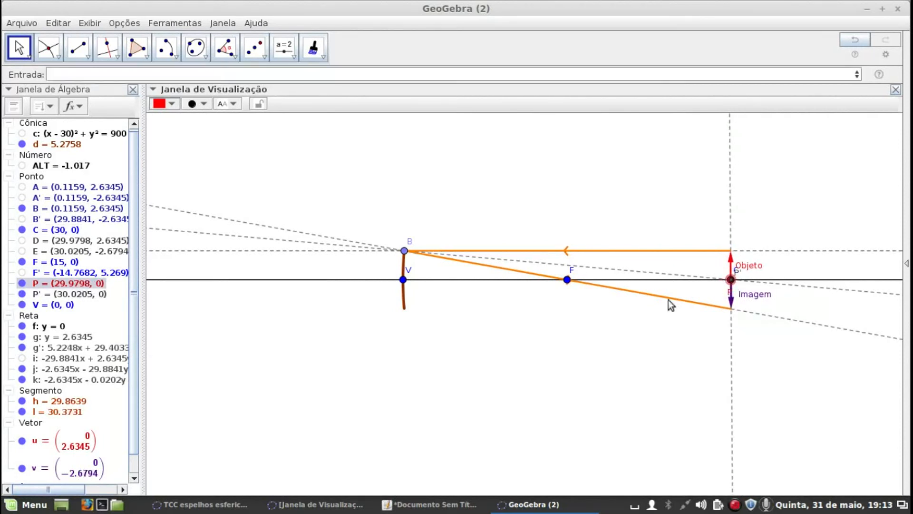
scroll(800, 247, "up", 5)
scroll(704, 309, "up", 3)
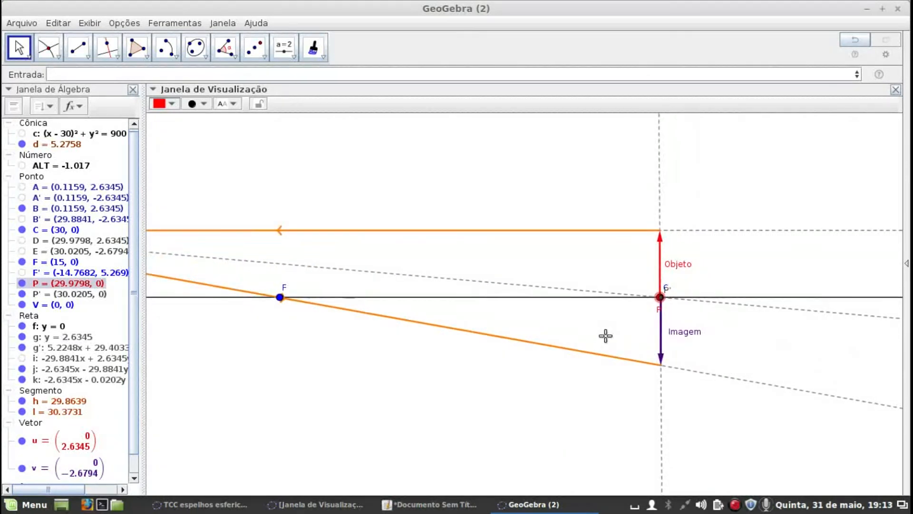
left_click_drag(671, 294, 703, 298)
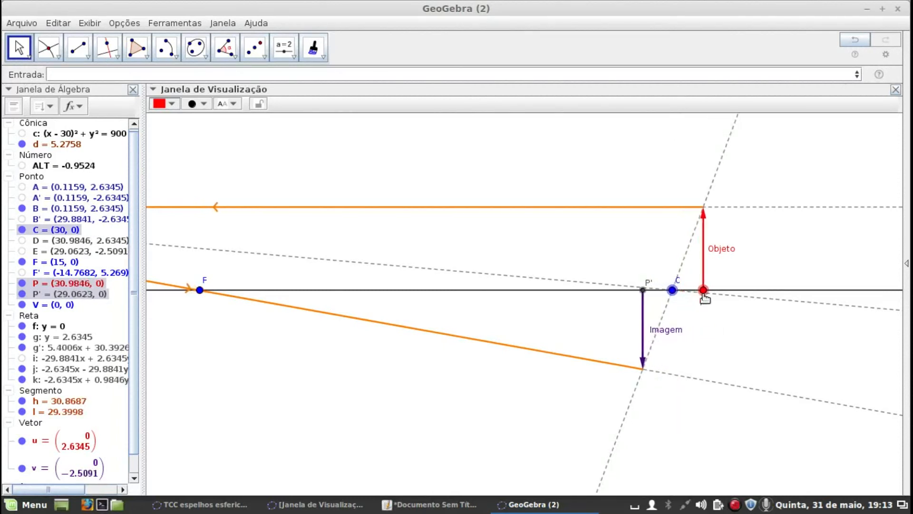
scroll(704, 333, "down", 7)
scroll(715, 336, "down", 2)
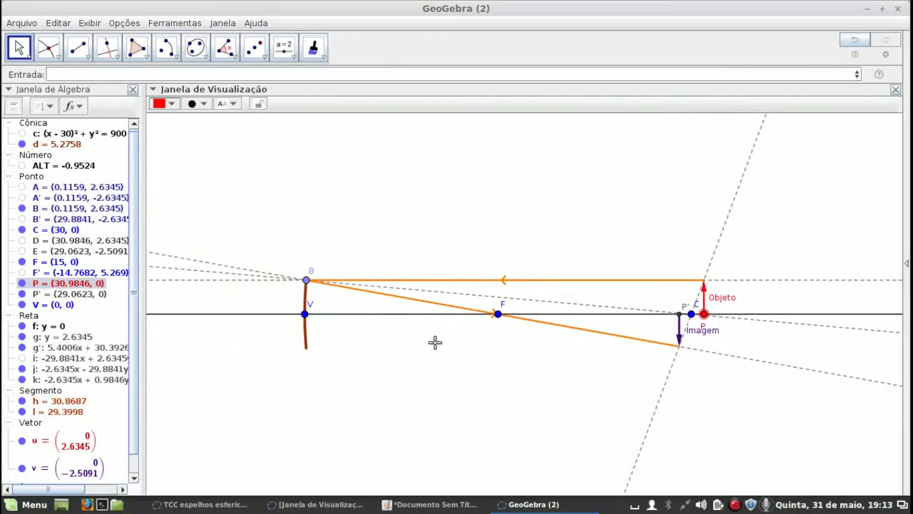
Set the rounding to 1 decimal place and move object point P back between F and C, to about (26.7, 0)
left_click(129, 24)
mouse_move(127, 35)
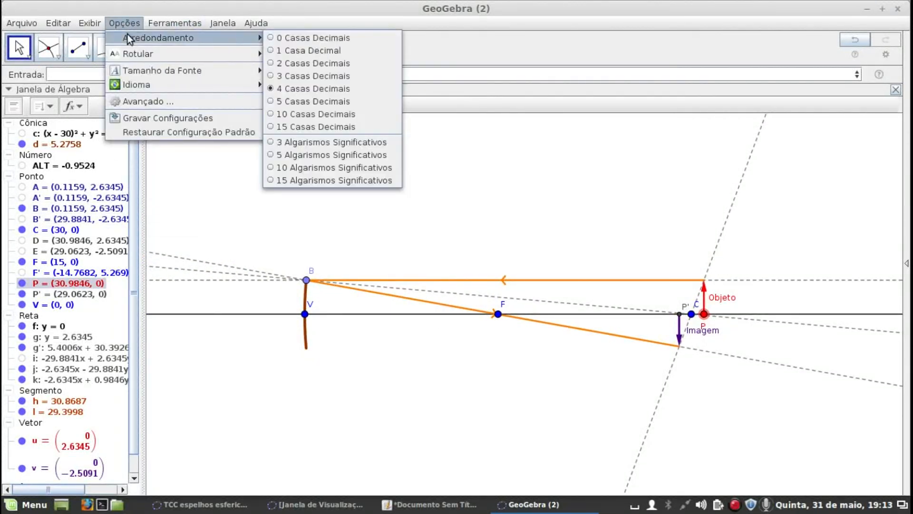
left_click(275, 50)
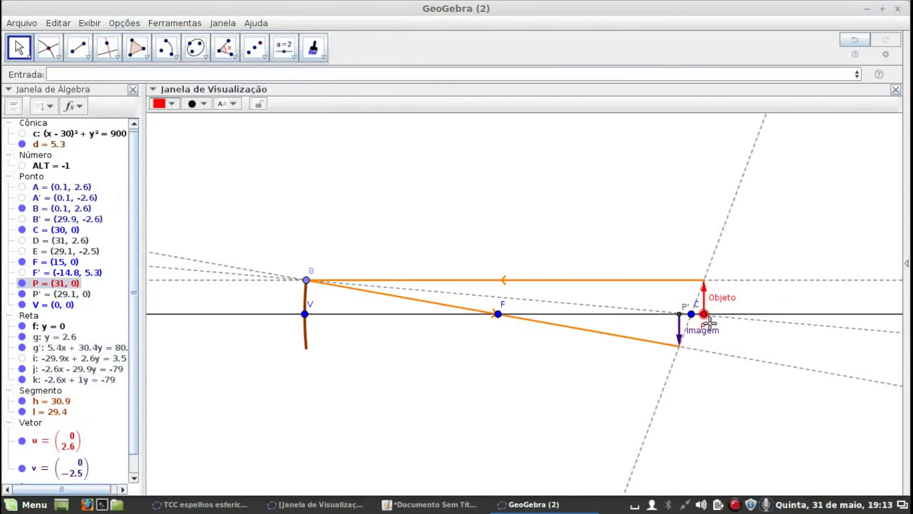
left_click_drag(705, 314, 649, 317)
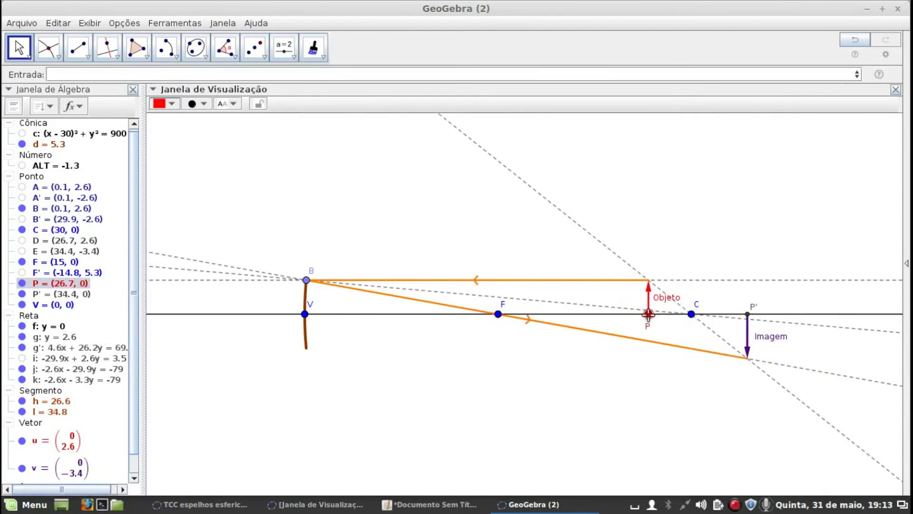
Set the rounding to 2 decimal places and move object point P close to C, at about (30.1, 0)
left_click(155, 24)
mouse_move(130, 24)
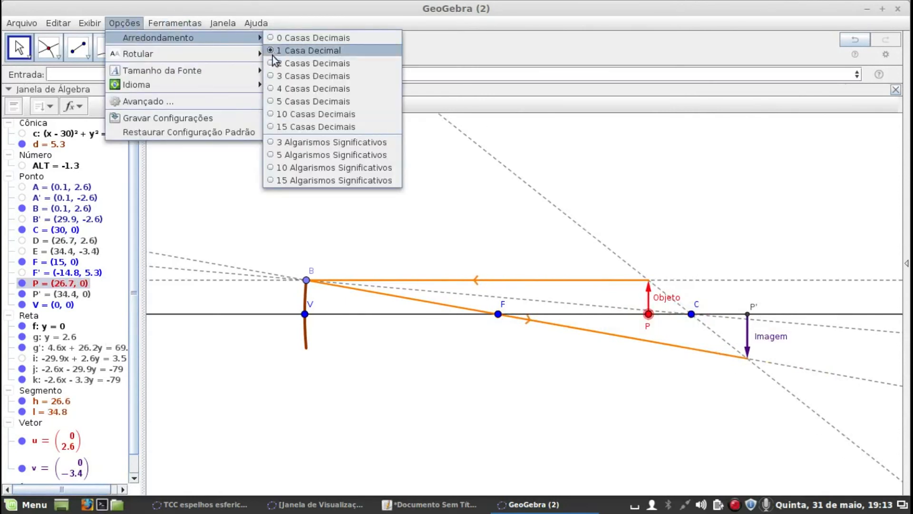
left_click(276, 63)
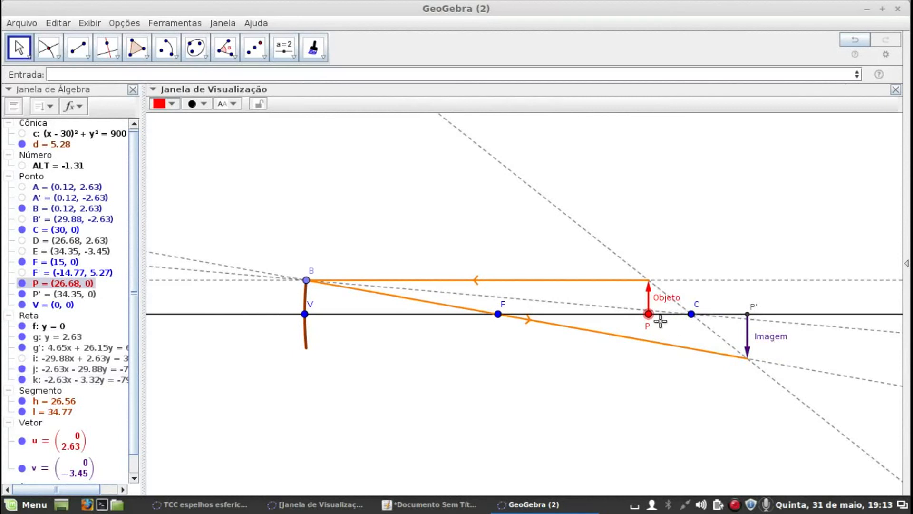
left_click_drag(649, 318, 688, 321)
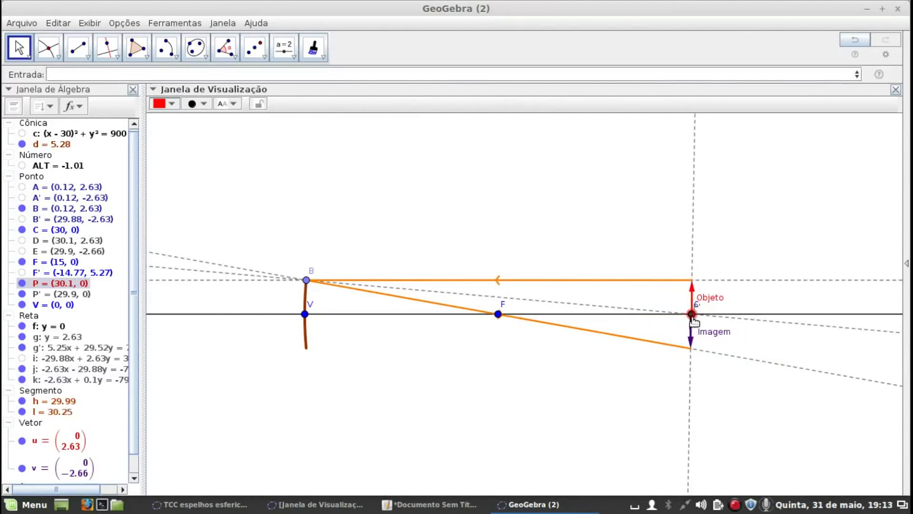
left_click_drag(695, 322, 692, 322)
Lower point B along the mirror arc towards the vertex V, to about (0.01, 0.91)
left_click_drag(307, 286, 308, 304)
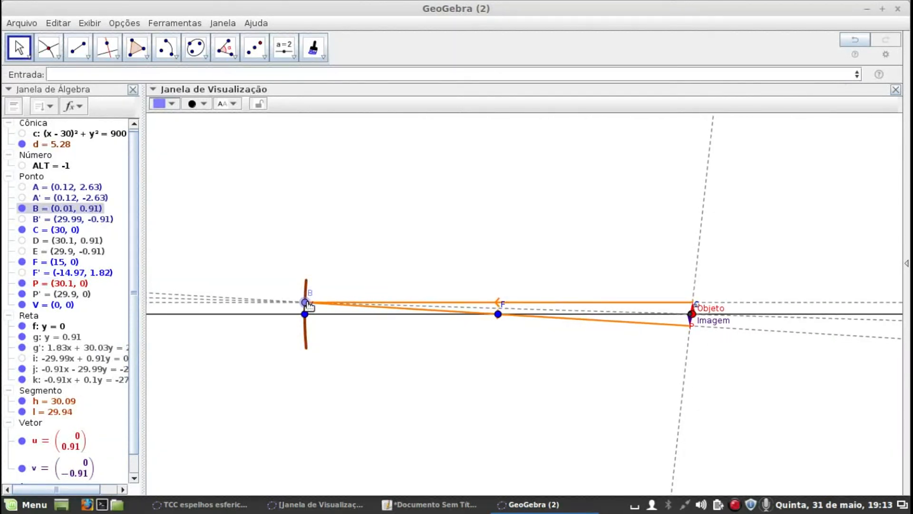
scroll(502, 326, "up", 3)
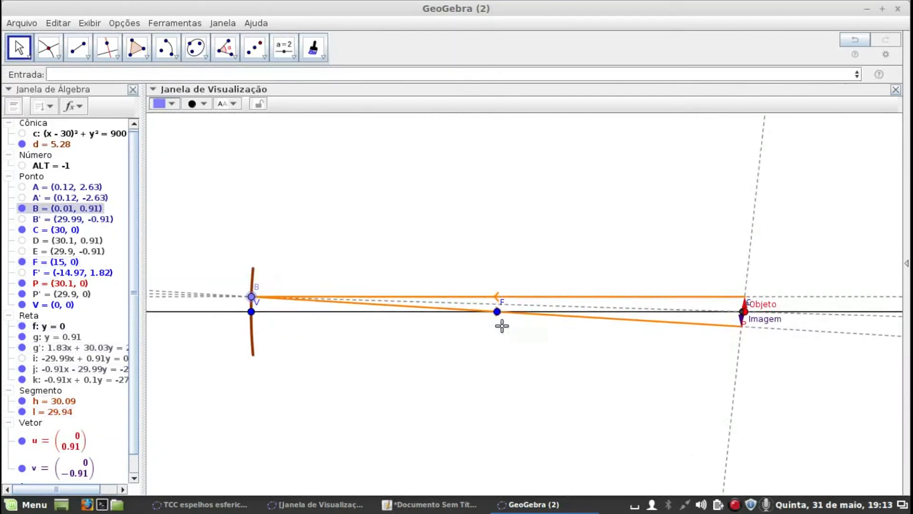
scroll(502, 325, "up", 4)
scroll(500, 326, "down", 5)
scroll(493, 341, "up", 2)
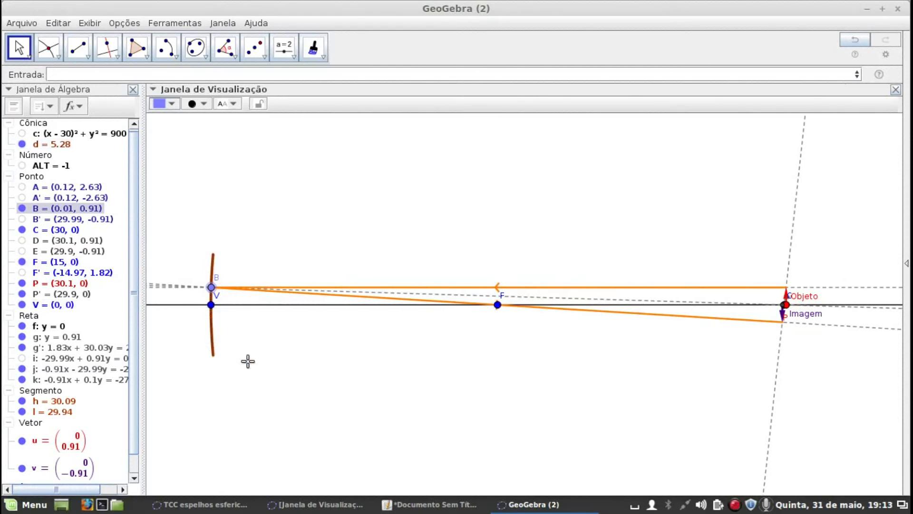
Place object point P on C at about (30, 0) and raise point B along the mirror to about (0.04, 1.54)
left_click(790, 308)
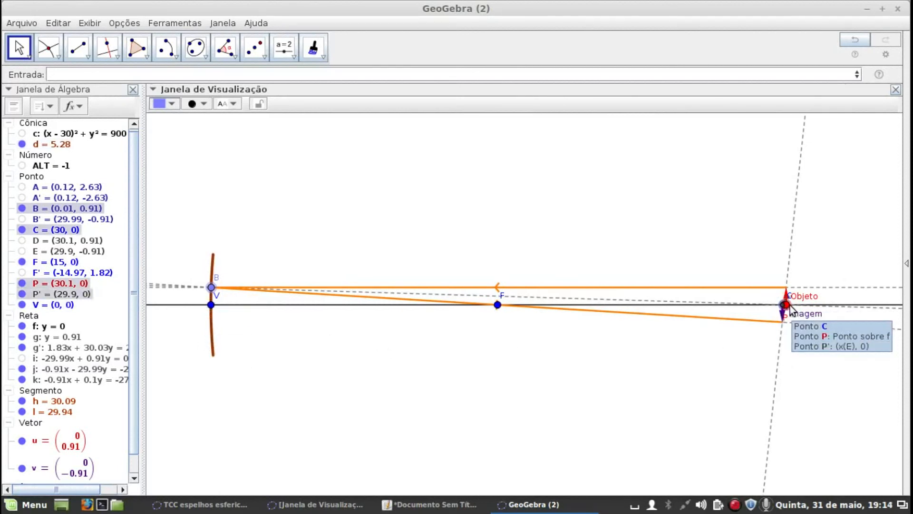
left_click_drag(787, 308, 787, 309)
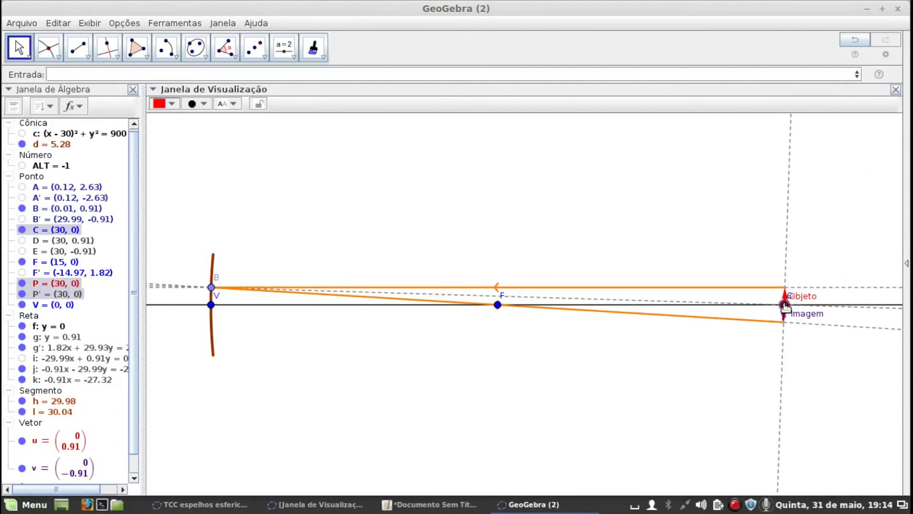
left_click(785, 307)
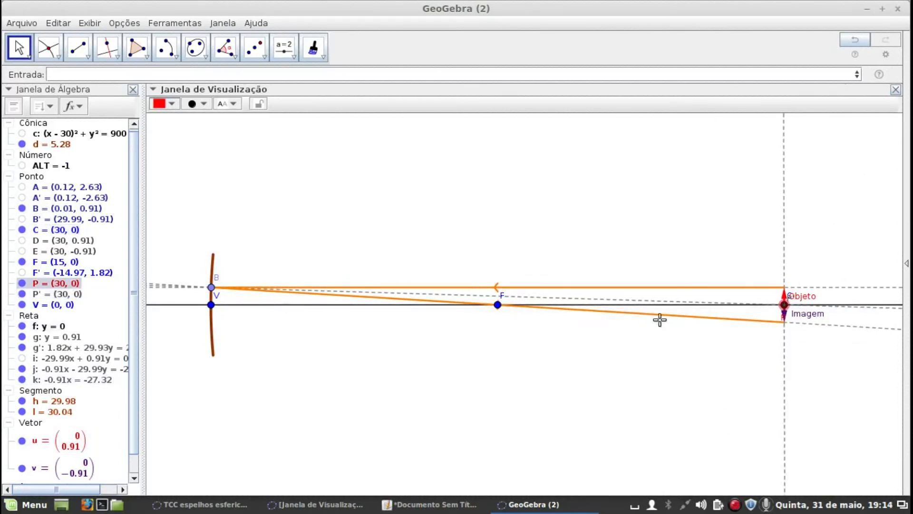
mouse_move(211, 288)
left_mouse_down()
mouse_move(219, 256)
mouse_move(217, 277)
left_mouse_up()
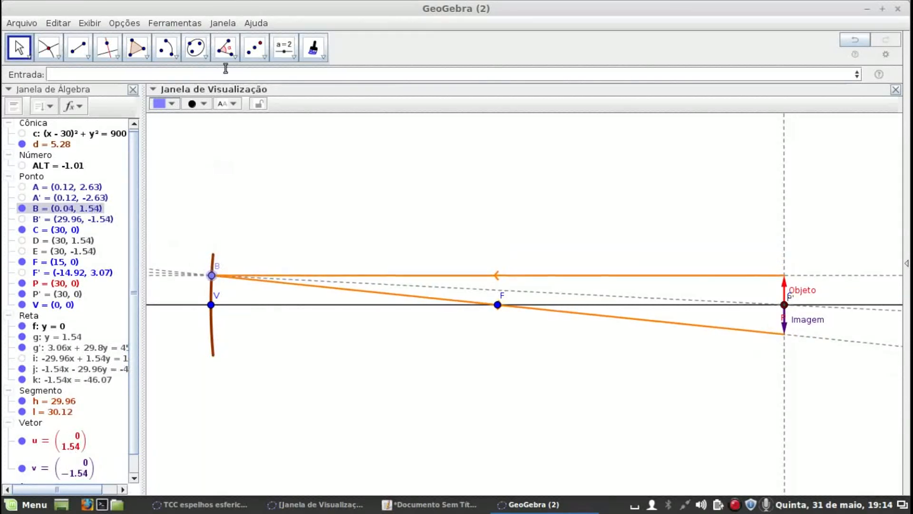
Set the rounding to 4 decimal places and lower point B along the mirror to about (0.0281, 1.2983)
left_click(193, 24)
mouse_move(139, 19)
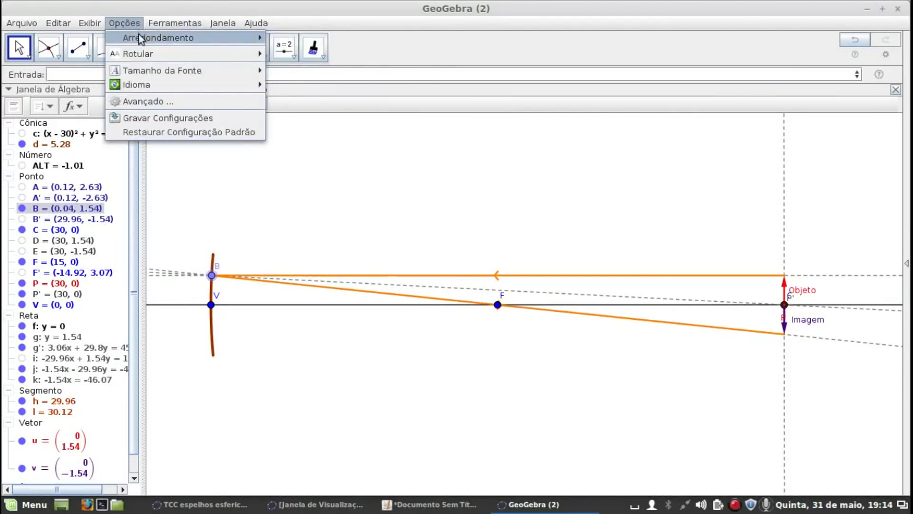
mouse_move(138, 38)
left_click(277, 90)
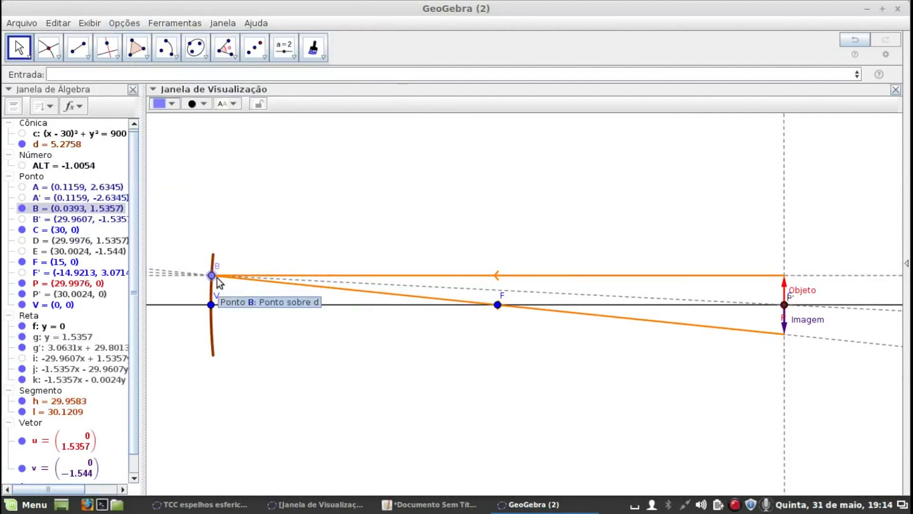
mouse_move(212, 276)
left_mouse_down()
mouse_move(215, 261)
mouse_move(218, 297)
mouse_move(224, 283)
left_mouse_up()
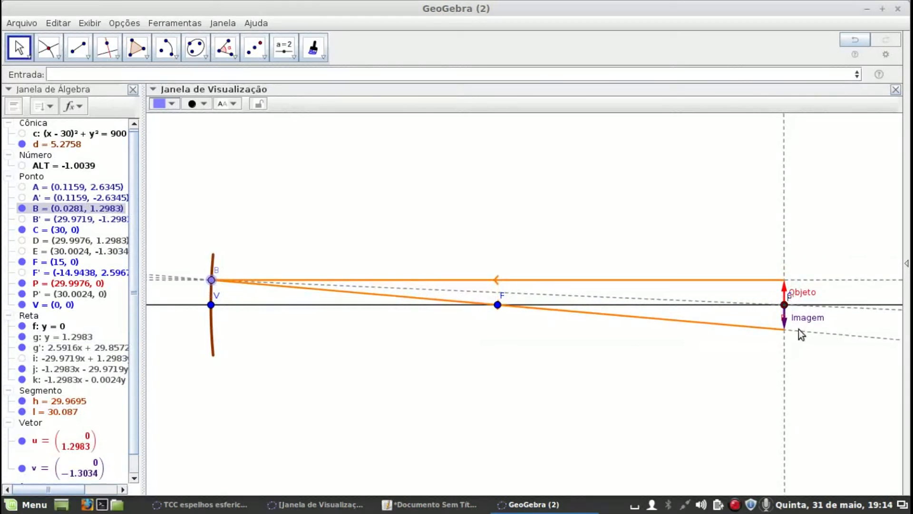
Fine-tune object point P on the principal axis to sit almost exactly on C, at about (29.9993, 0)
scroll(798, 329, "up", 10)
scroll(804, 300, "up", 5)
left_click_drag(740, 300, 740, 300)
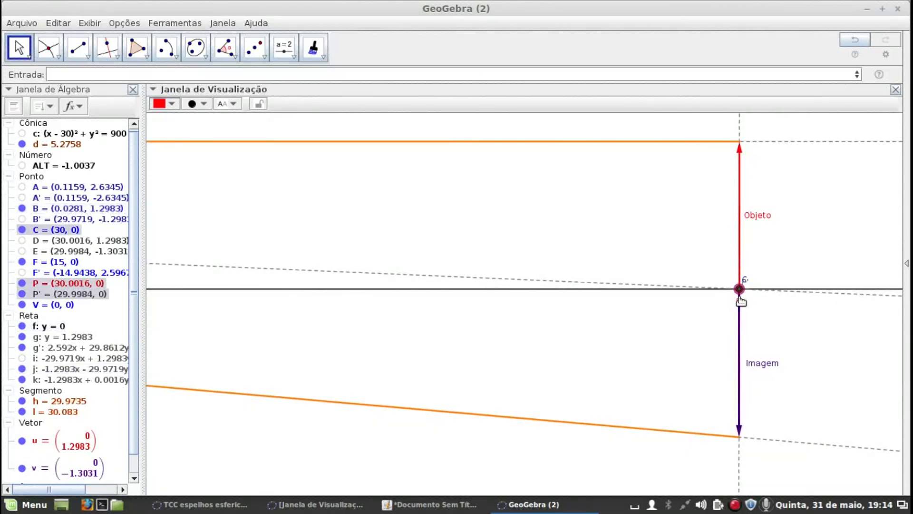
scroll(740, 301, "up", 5)
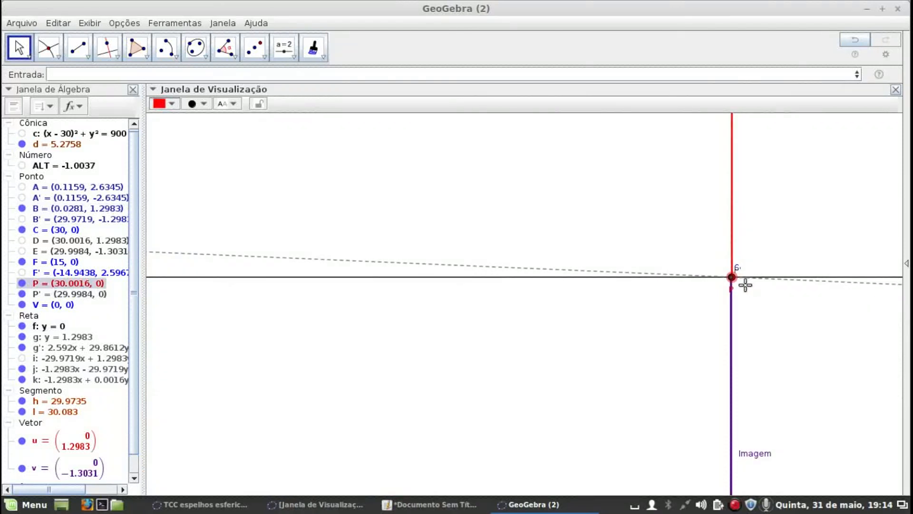
left_click_drag(733, 283, 732, 284)
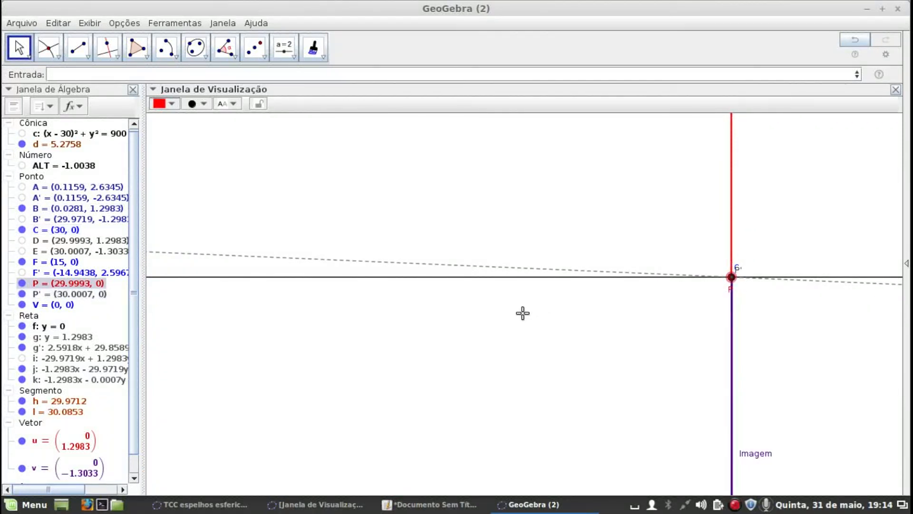
scroll(770, 310, "down", 5)
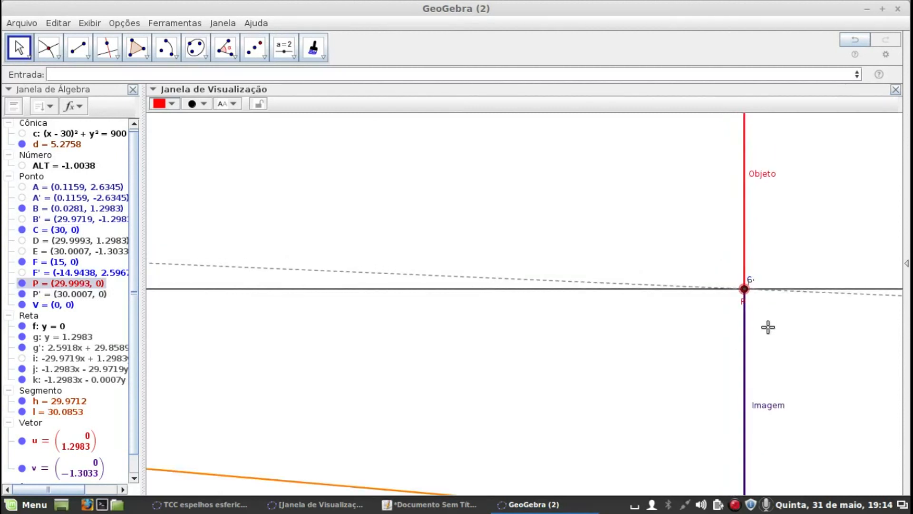
scroll(774, 328, "down", 8)
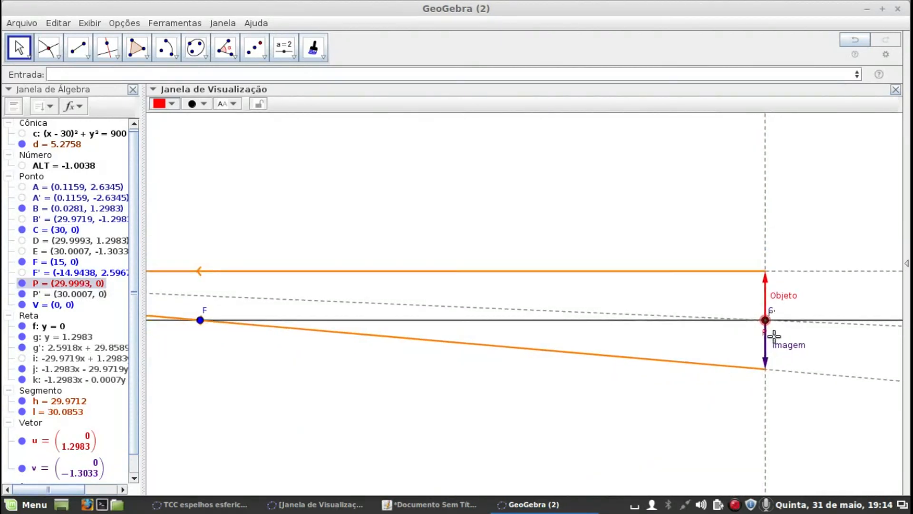
scroll(776, 344, "up", 4)
scroll(777, 343, "down", 3)
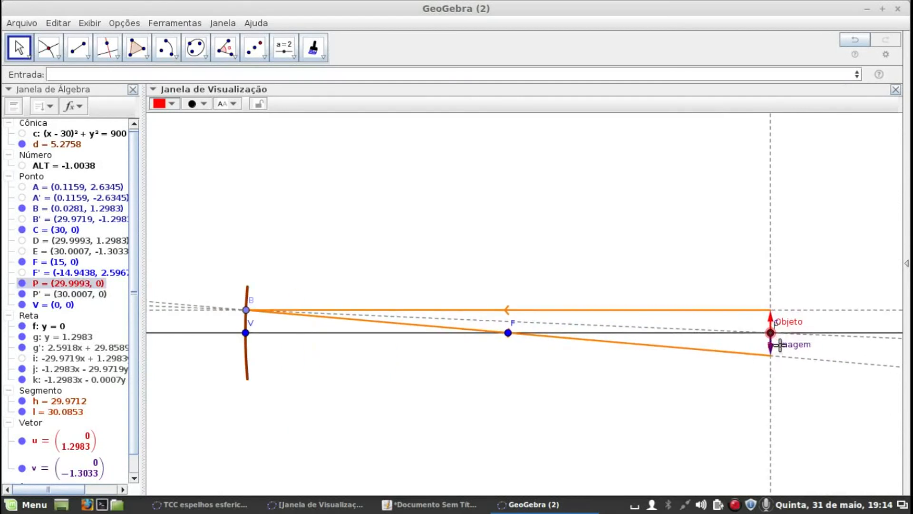
Raise point B along the mirror arc to about (0.055, 1.8153) and hide the point
left_click_drag(575, 229, 621, 209)
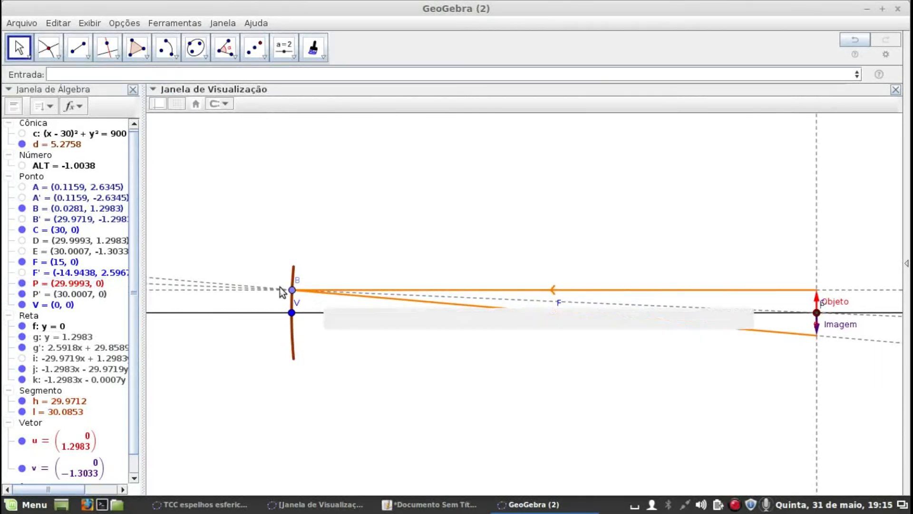
left_click_drag(292, 290, 294, 281)
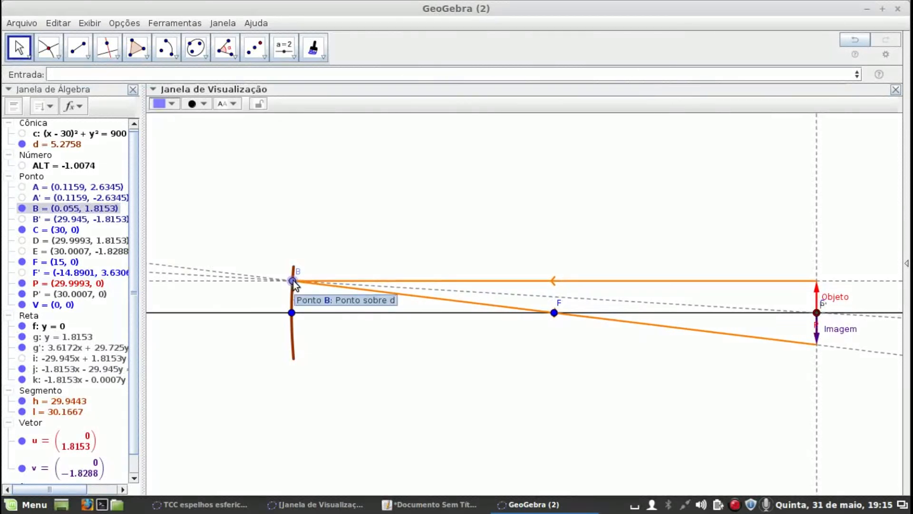
right_click(293, 282)
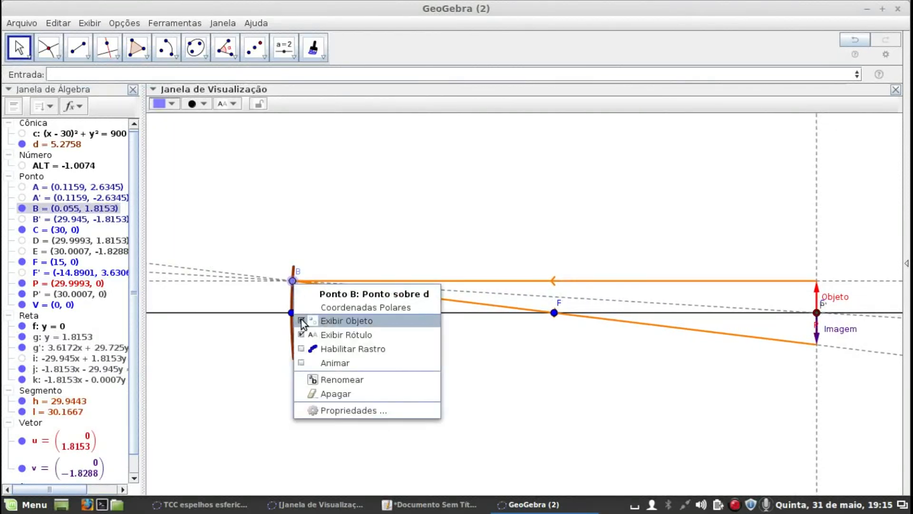
left_click(303, 322)
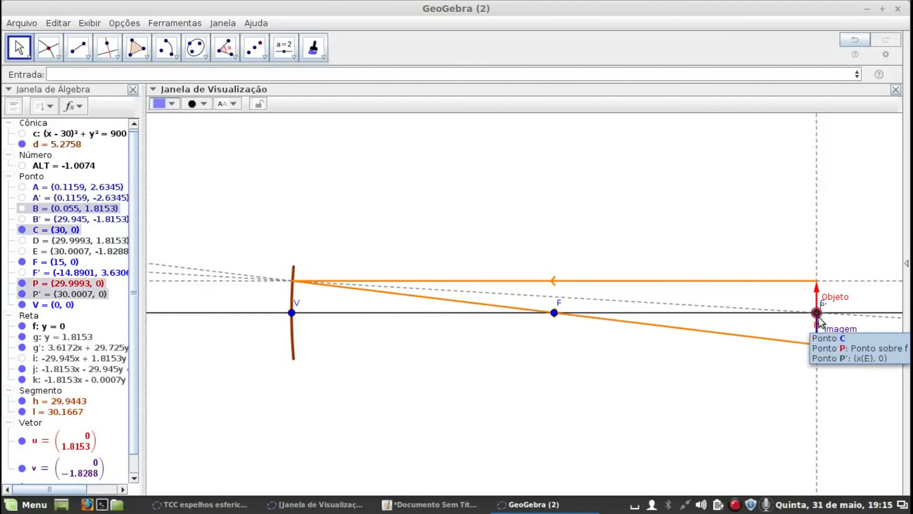
Move object point P along the principal axis beyond C, to about (31.74, 0)
left_click_drag(818, 314, 847, 315)
scroll(636, 245, "up", 2)
scroll(636, 245, "down", 3)
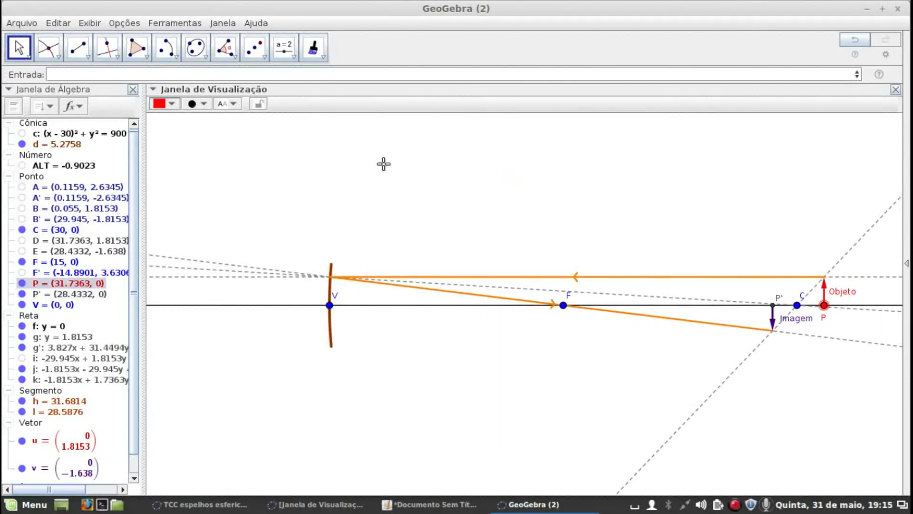
right_click(737, 505)
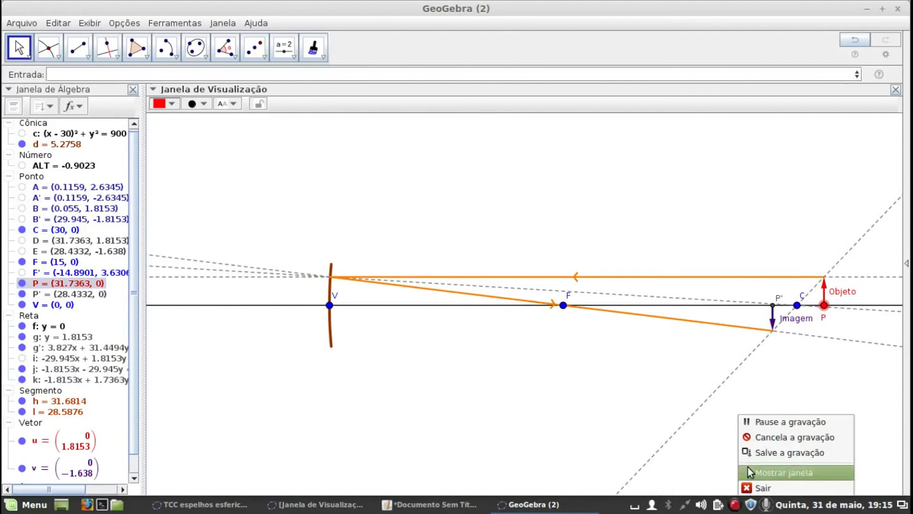